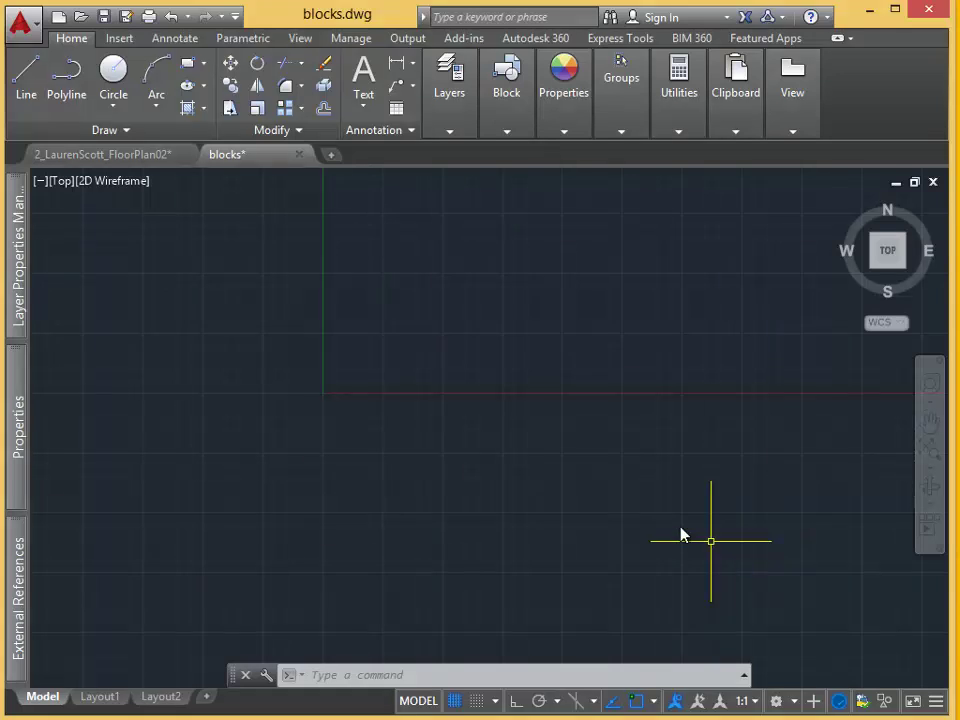
Draw a 36" long by 6" wide rectangle using REC with the Dimensions option.
{"action": "type", "text": "REC"}
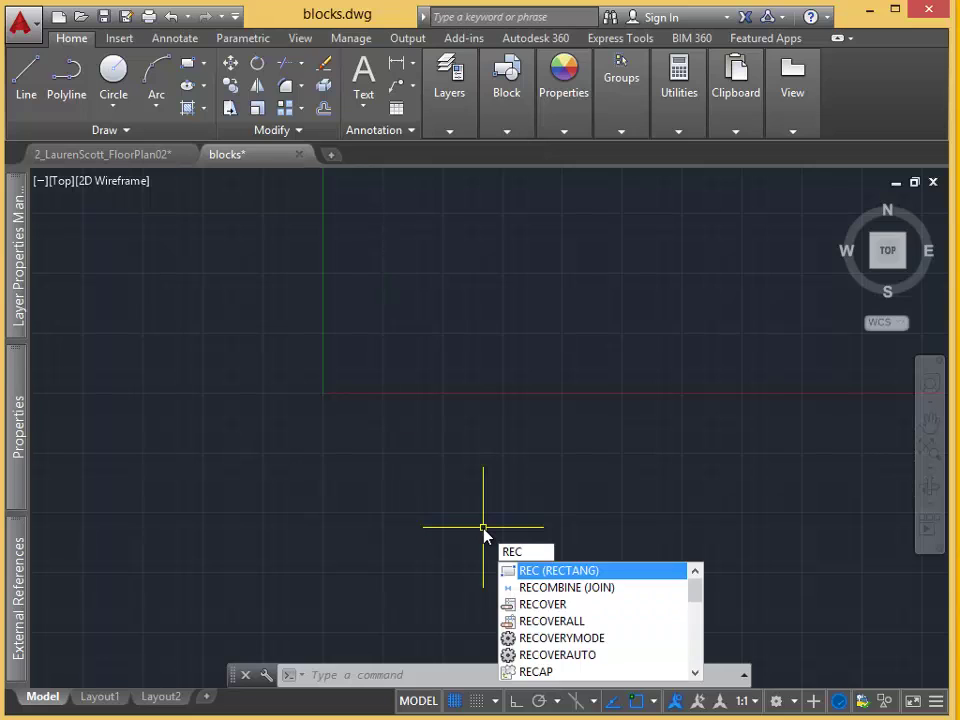
{"action": "key", "text": "Return"}
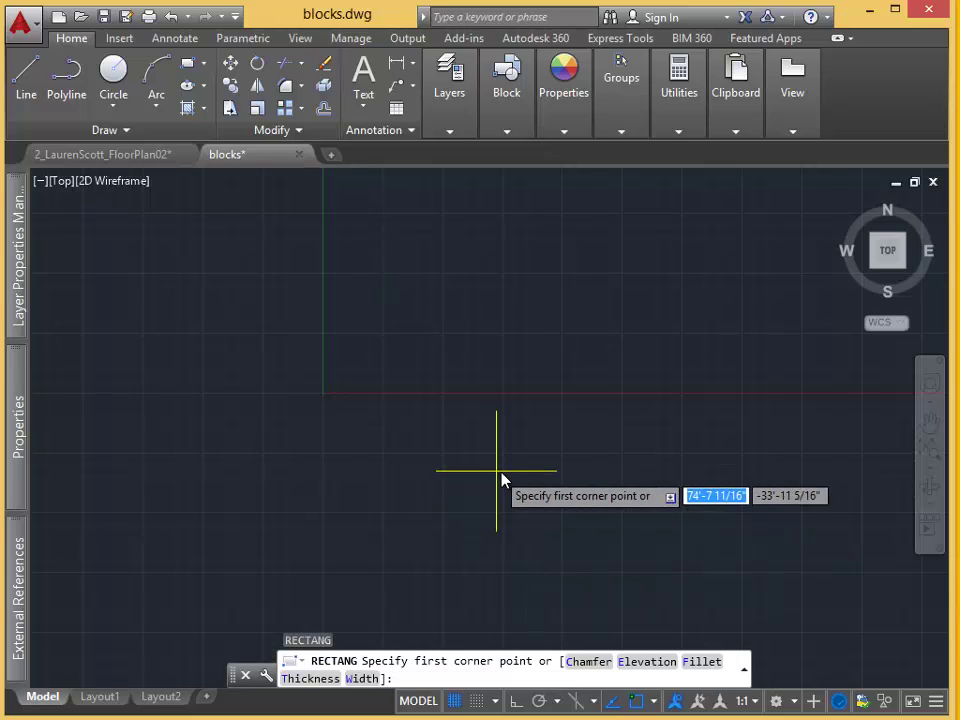
{"action": "left_click", "coordinate": [510, 481]}
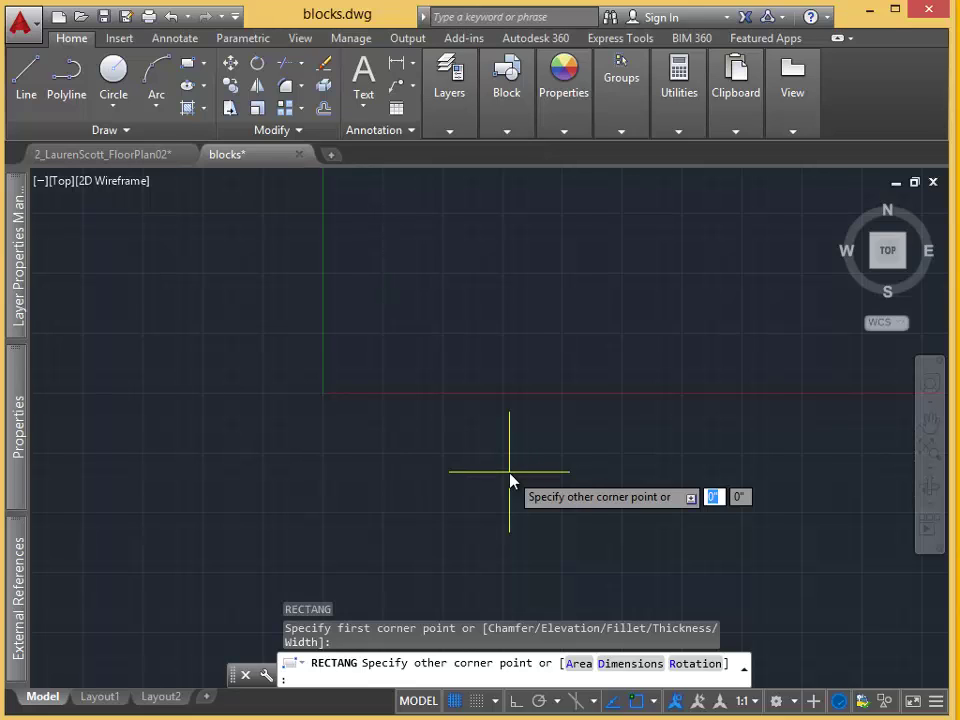
{"action": "type", "text": "d"}
{"action": "key", "text": "Return"}
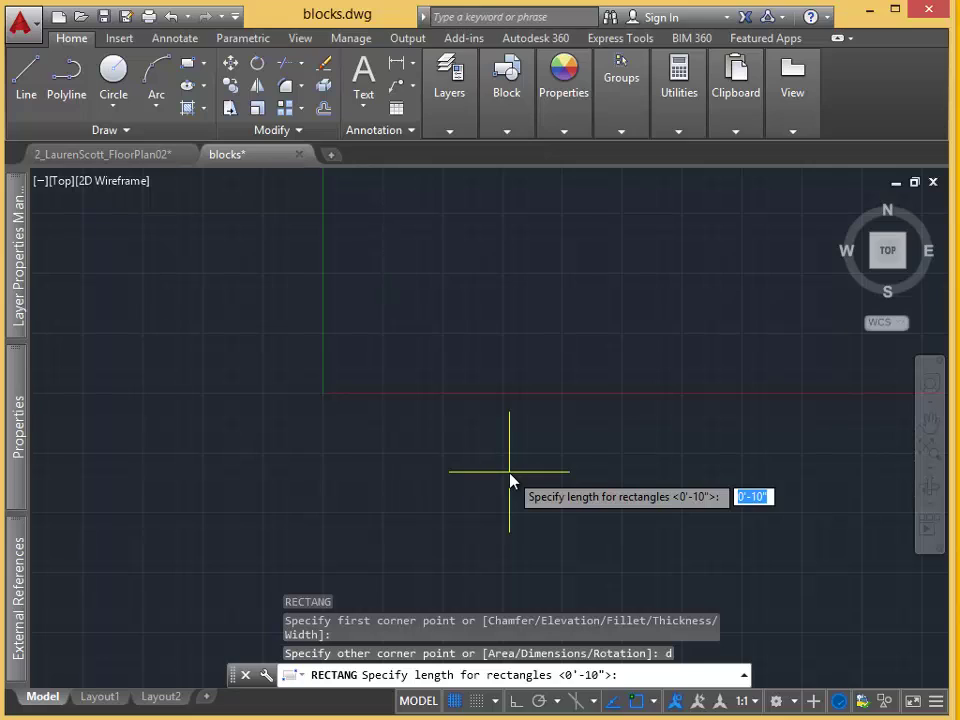
{"action": "type", "text": "36\""}
{"action": "key", "text": "Return"}
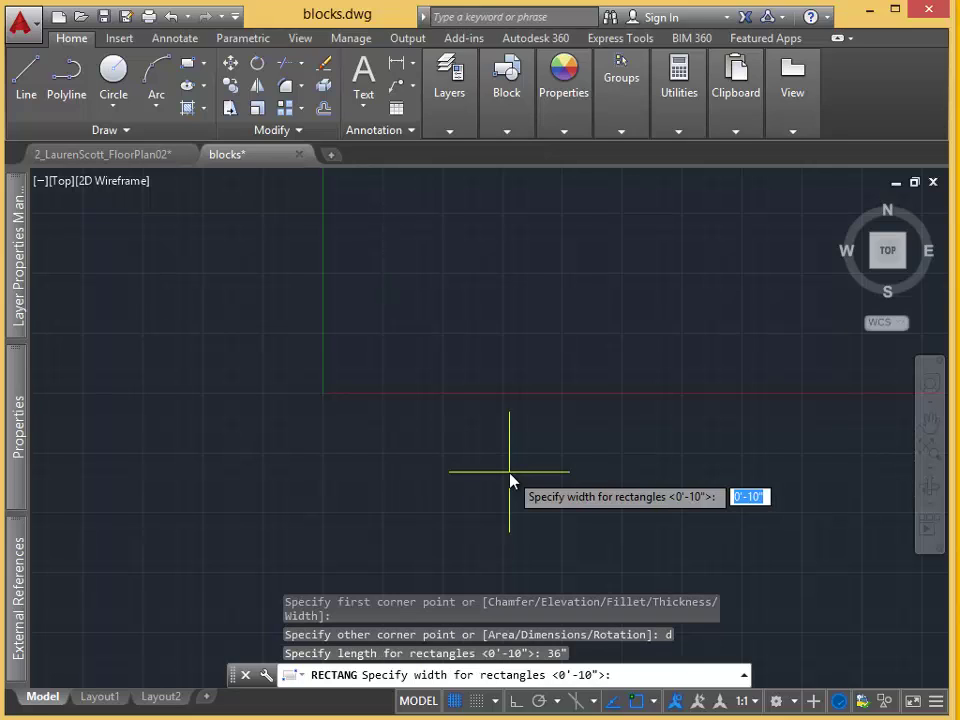
{"action": "type", "text": "6\""}
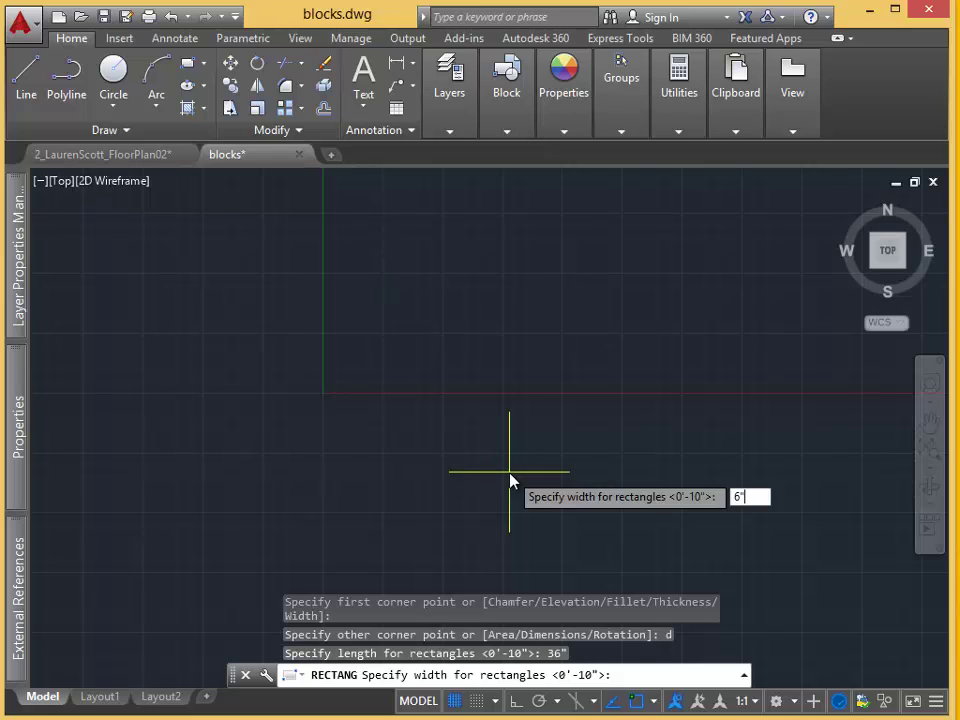
{"action": "key", "text": "Return"}
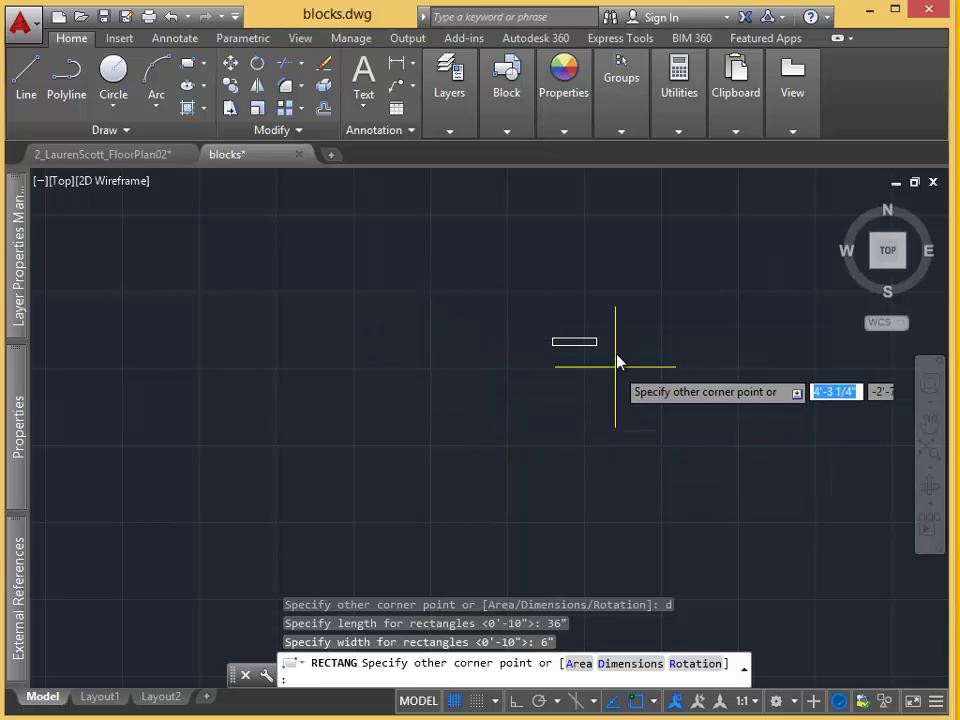
{"action": "left_click", "coordinate": [593, 380]}
{"action": "scroll", "coordinate": [576, 332], "scroll_direction": "up", "scroll_amount": 10}
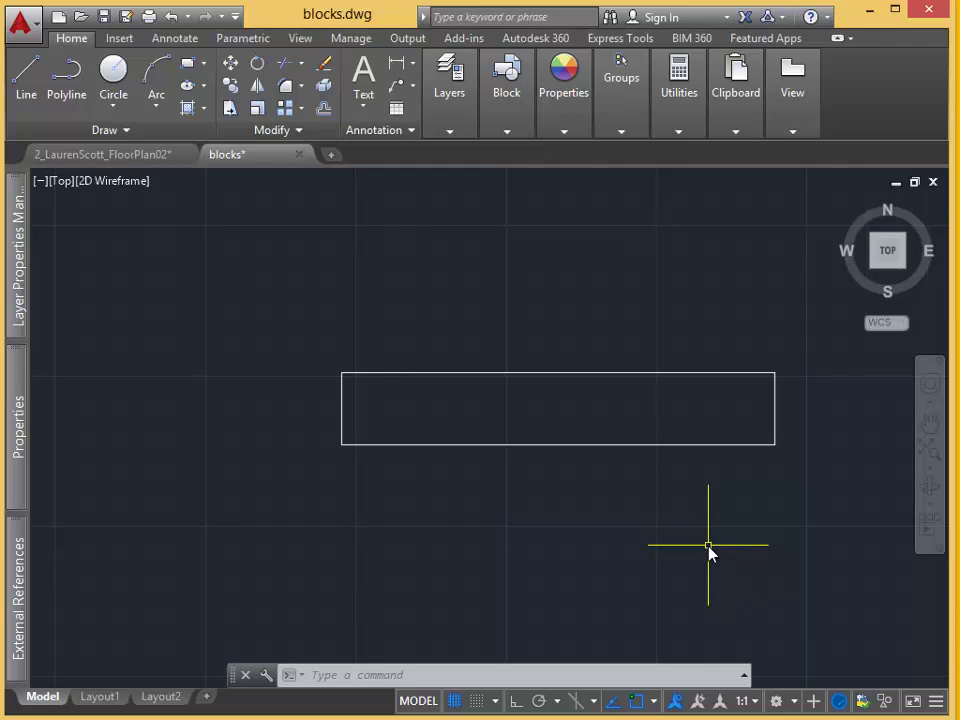
Explode the 36" by 6" rectangle into separate line segments.
{"action": "type", "text": "EXP"}
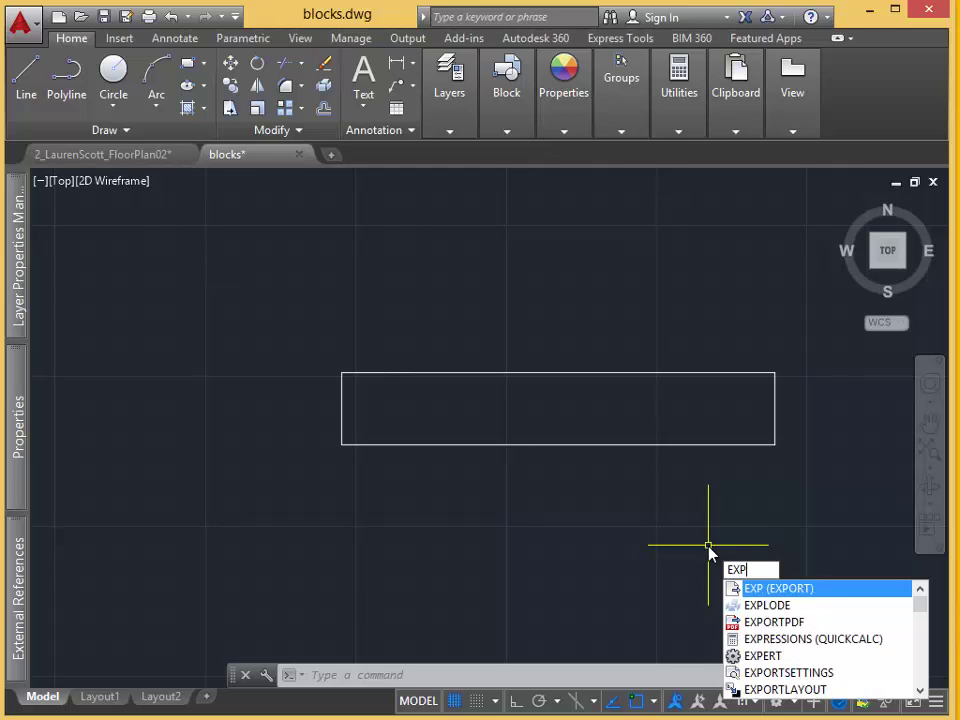
{"action": "type", "text": "Lode"}
{"action": "key", "text": "Return"}
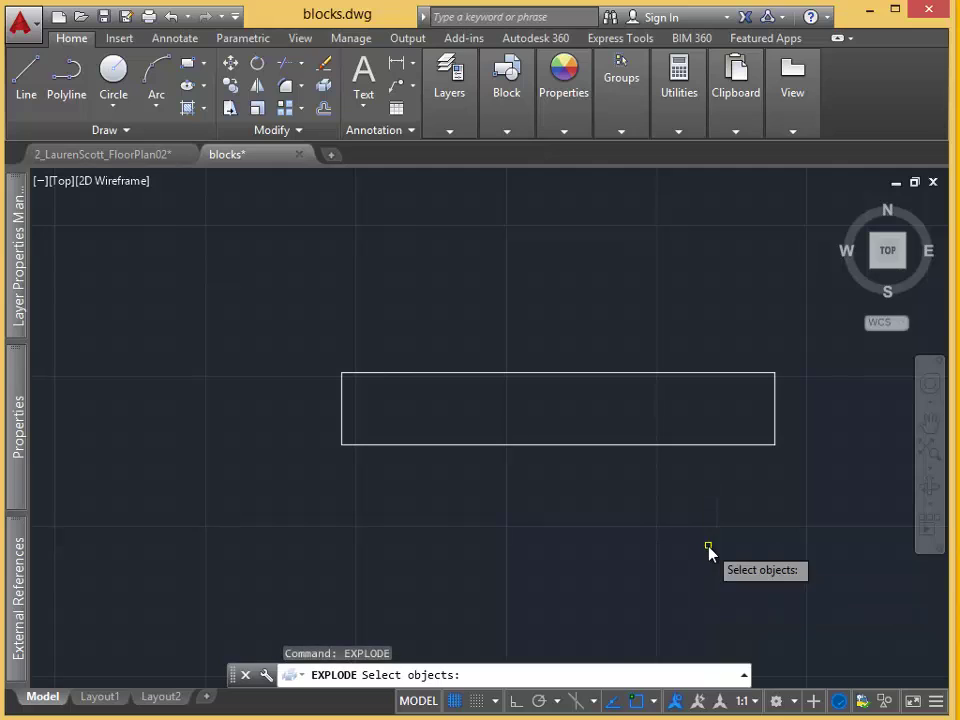
{"action": "left_click", "coordinate": [709, 553]}
{"action": "left_click", "coordinate": [670, 452]}
{"action": "left_click", "coordinate": [670, 450]}
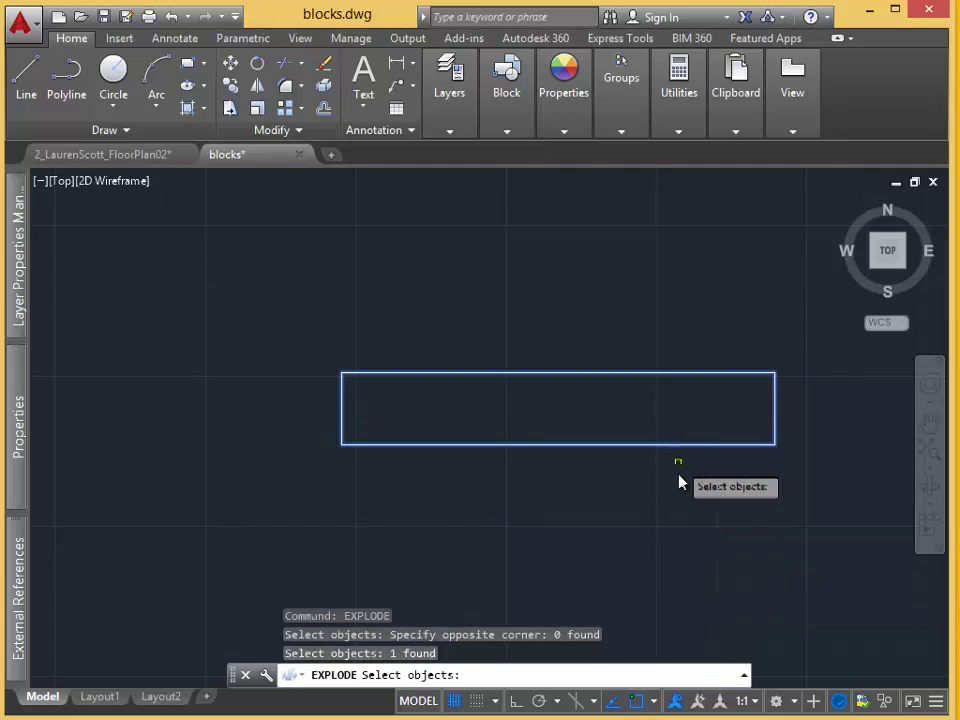
{"action": "key", "text": "Return"}
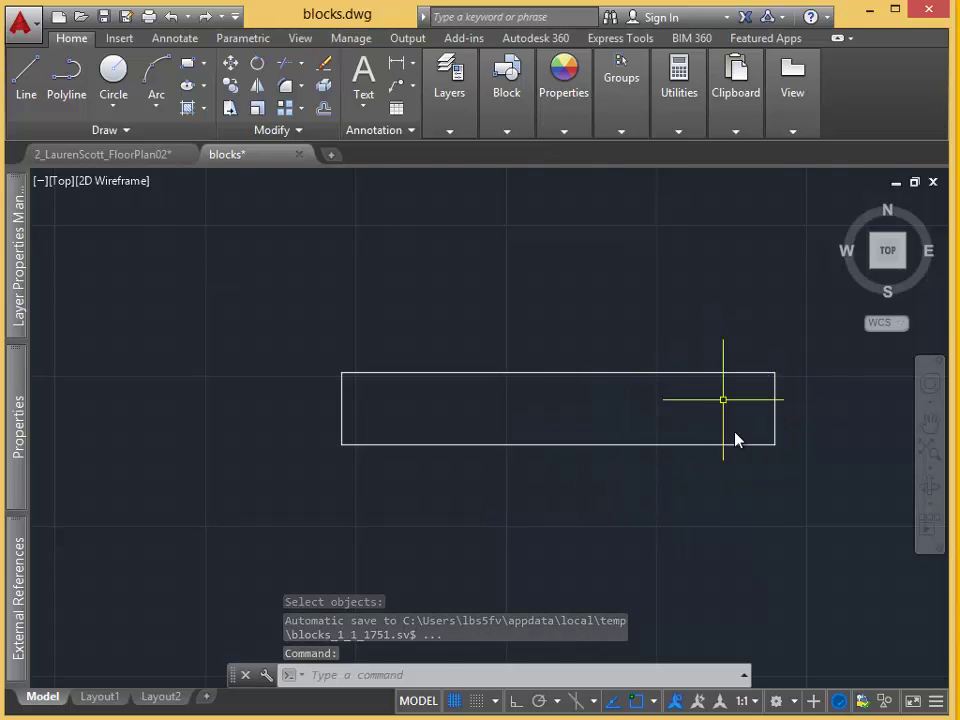
{"action": "scroll", "coordinate": [777, 515], "scroll_direction": "up", "scroll_amount": 2}
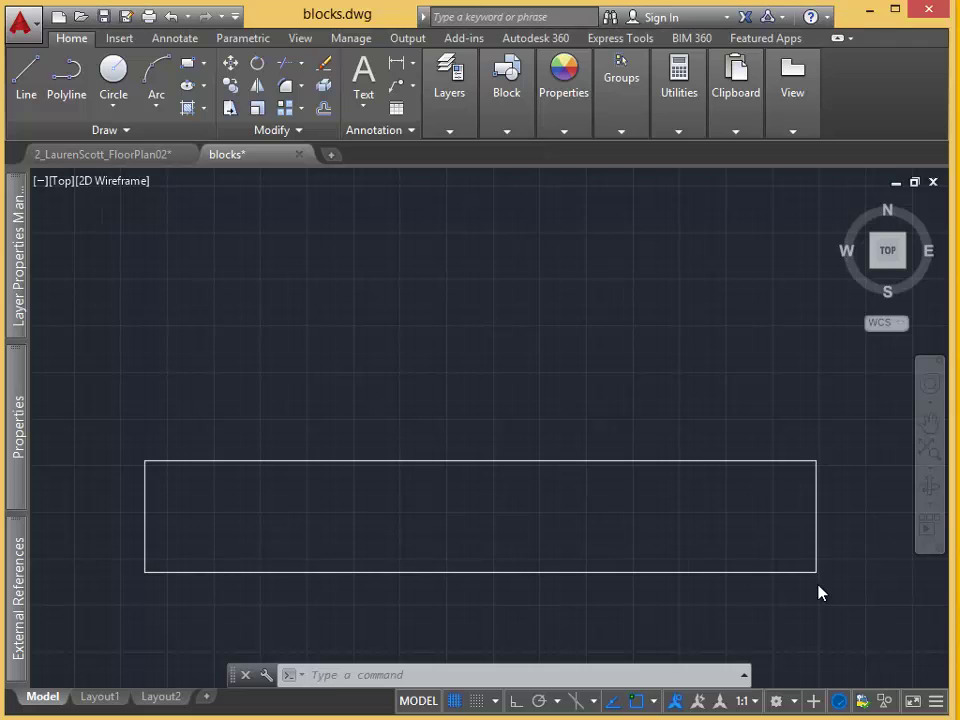
Offset the rectangle's right and left edges 2" inward.
{"action": "type", "text": "o"}
{"action": "key", "text": "Return"}
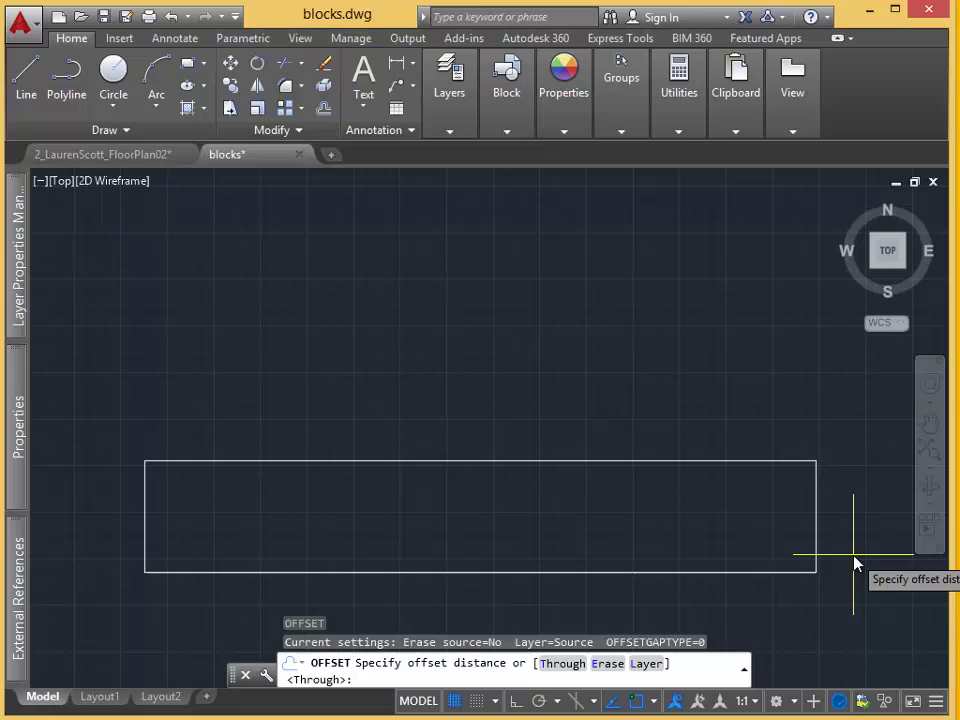
{"action": "type", "text": "2"}
{"action": "key", "text": "Return"}
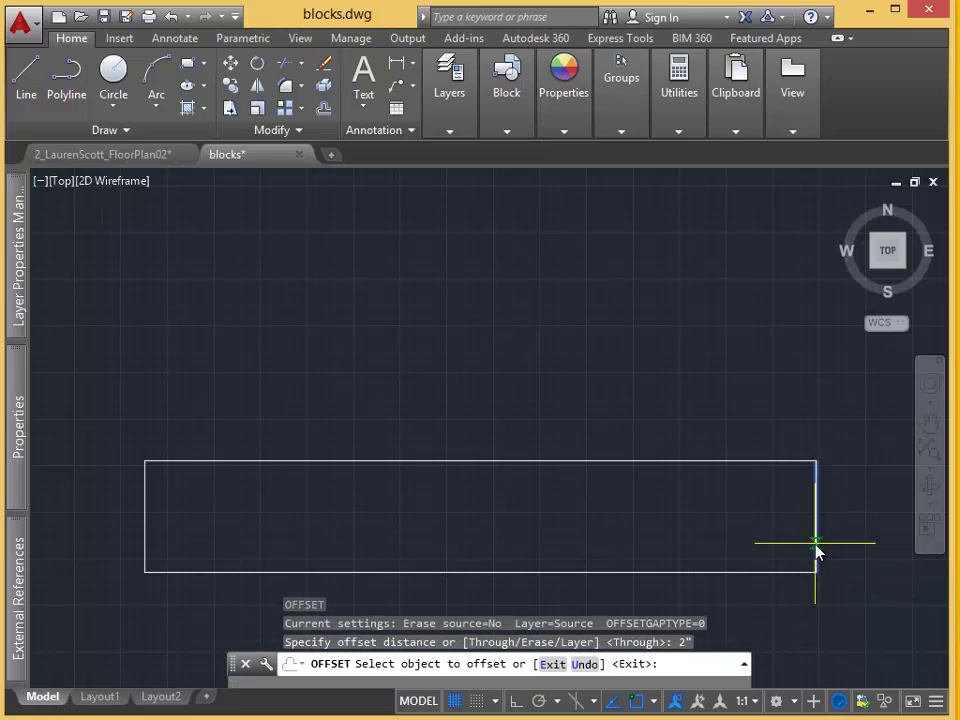
{"action": "left_click", "coordinate": [816, 549]}
{"action": "left_click", "coordinate": [739, 553]}
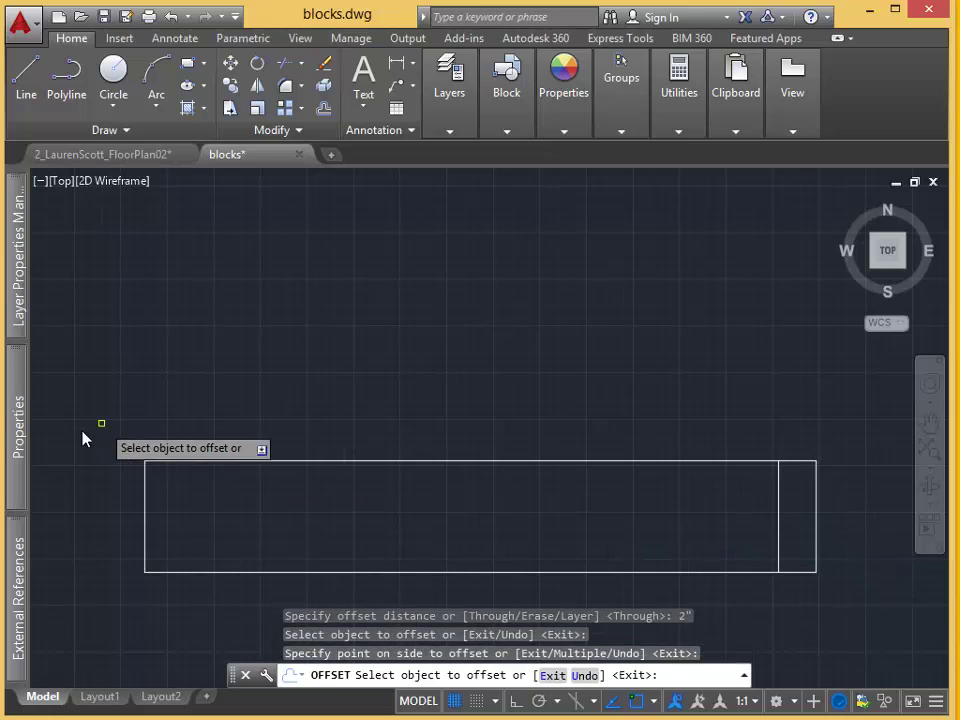
{"action": "left_click", "coordinate": [145, 518]}
{"action": "left_click", "coordinate": [197, 529]}
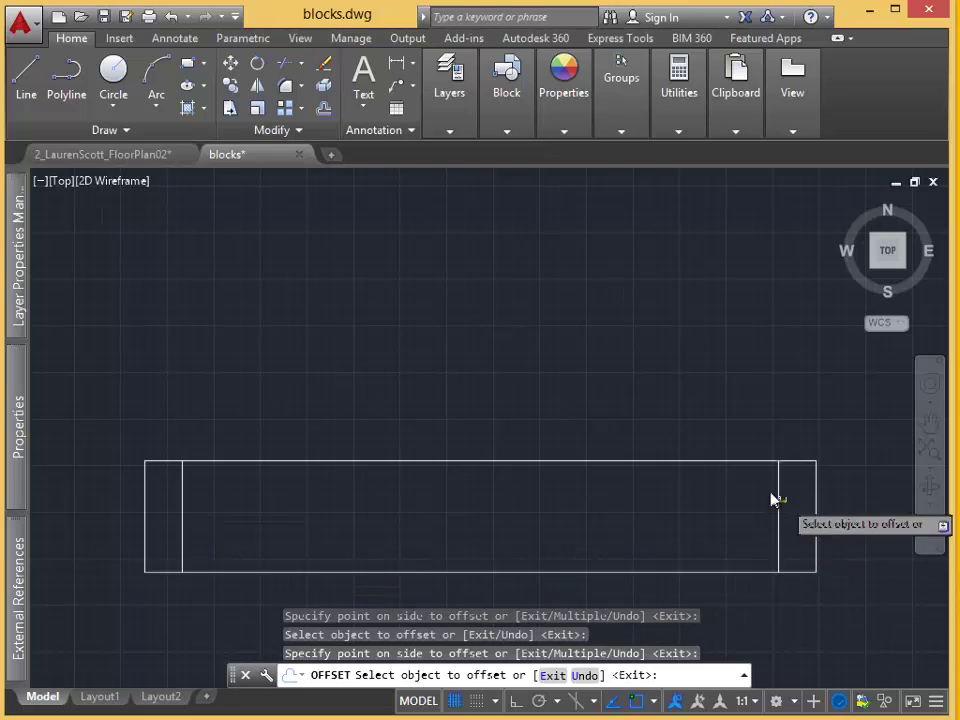
{"action": "scroll", "coordinate": [866, 553], "scroll_direction": "up", "scroll_amount": 3}
Erase the stray extra line.
{"action": "key", "text": "Escape"}
{"action": "type", "text": "e"}
{"action": "key", "text": "Return"}
{"action": "scroll", "coordinate": [872, 658], "scroll_direction": "down", "scroll_amount": 3}
Enable Midpoint object snap from the status-bar Osnap menu.
{"action": "left_click", "coordinate": [636, 701]}
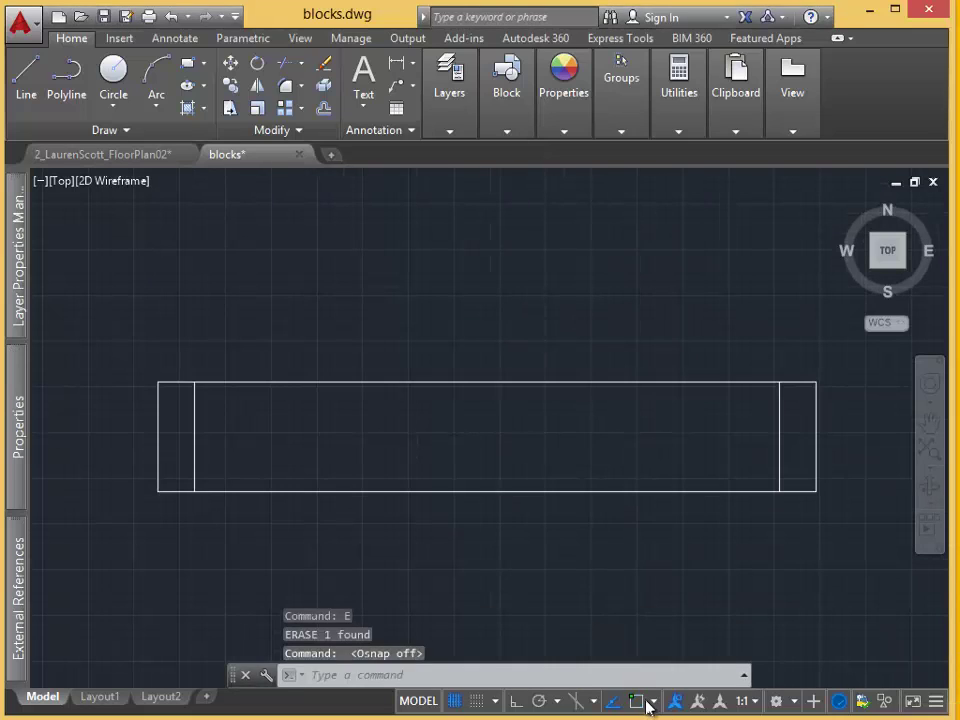
{"action": "left_click", "coordinate": [652, 702]}
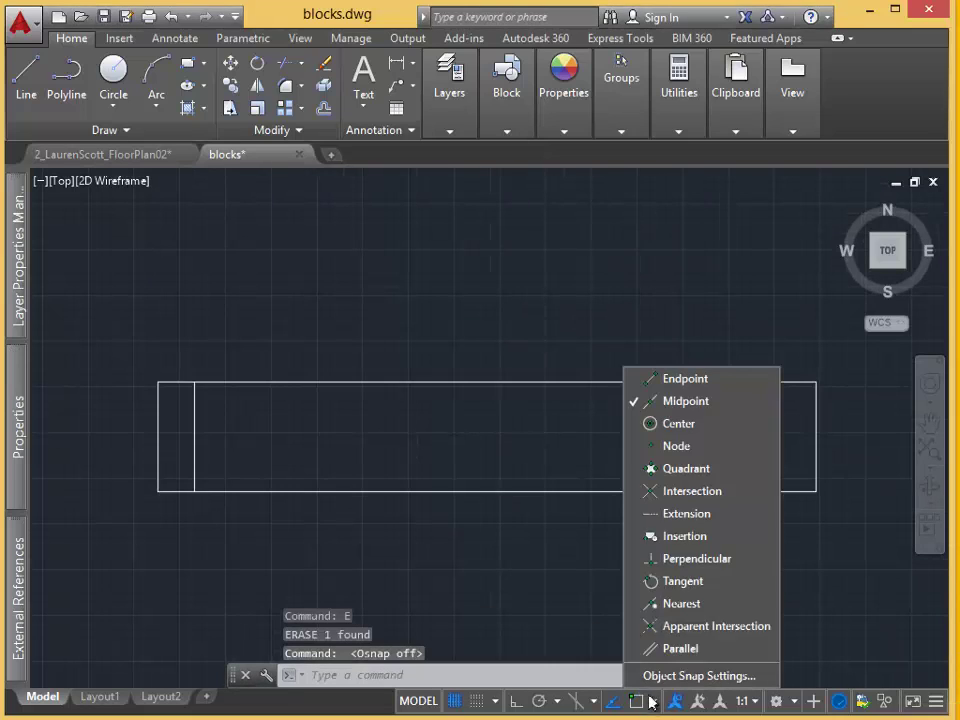
{"action": "left_click", "coordinate": [685, 403]}
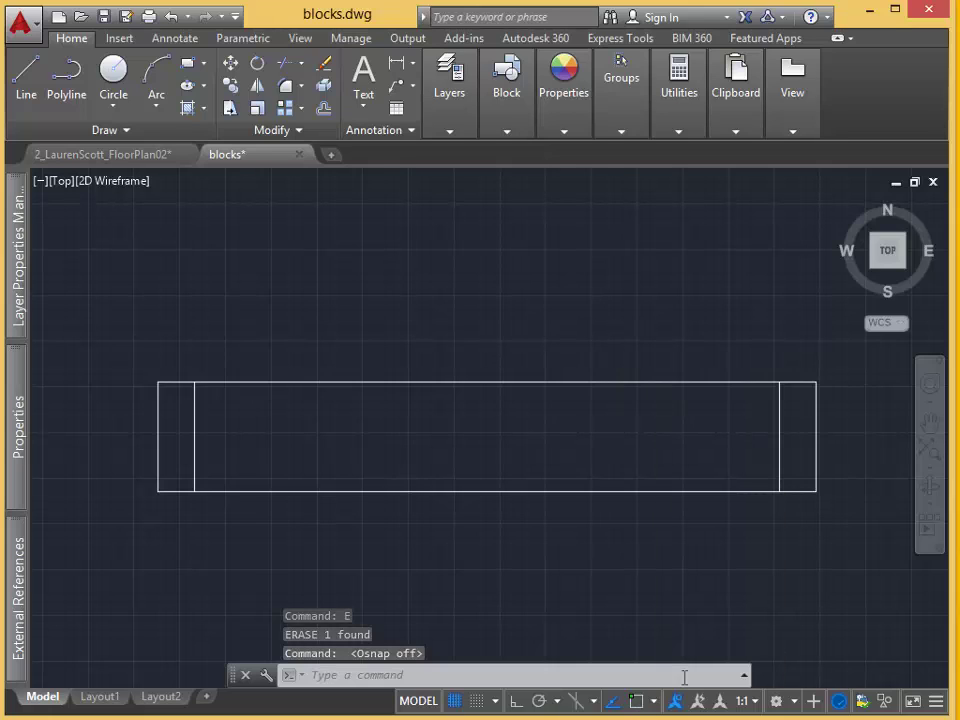
{"action": "left_click", "coordinate": [636, 701]}
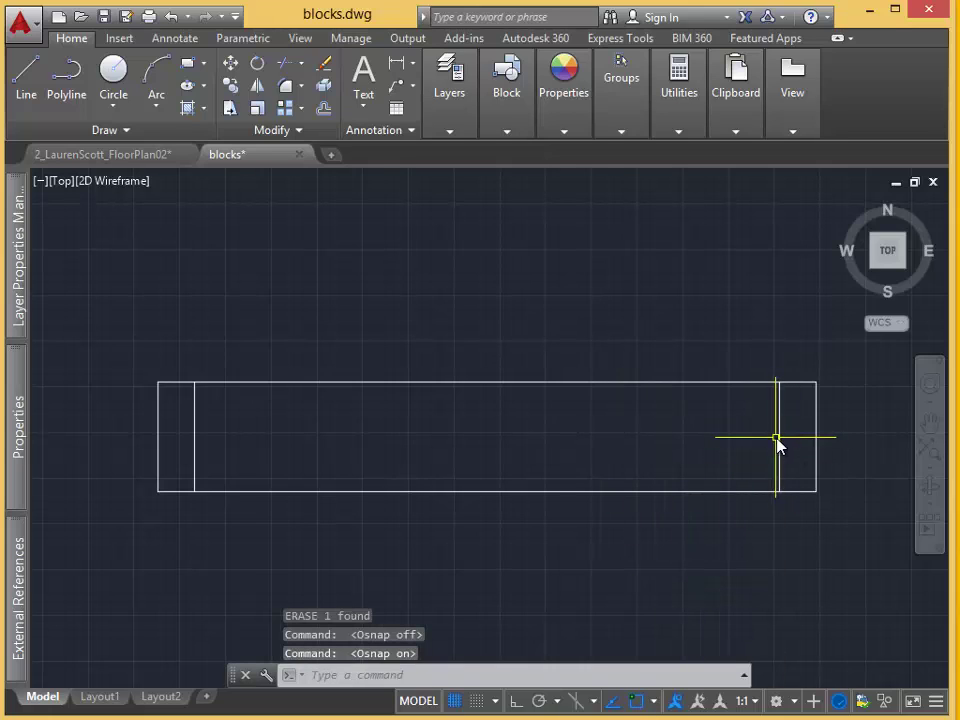
{"action": "scroll", "coordinate": [311, 336], "scroll_direction": "up", "scroll_amount": 4}
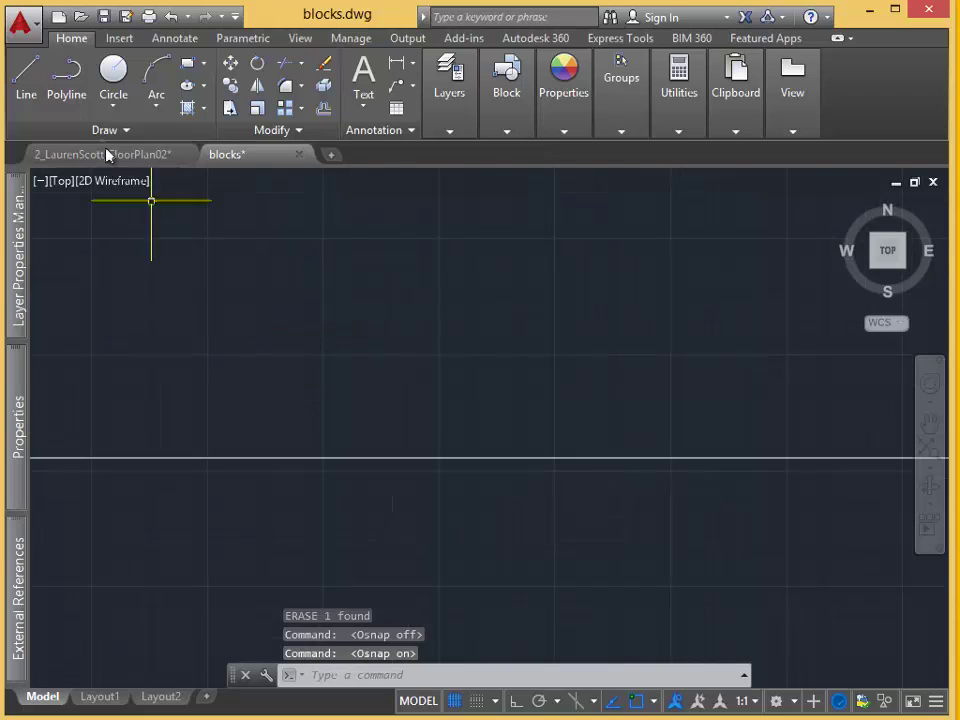
Draw a horizontal line between the midpoints of the two inner vertical lines.
{"action": "left_click", "coordinate": [27, 78]}
{"action": "scroll", "coordinate": [383, 358], "scroll_direction": "down", "scroll_amount": 4}
{"action": "scroll", "coordinate": [383, 358], "scroll_direction": "down", "scroll_amount": 2}
{"action": "left_click", "coordinate": [291, 411]}
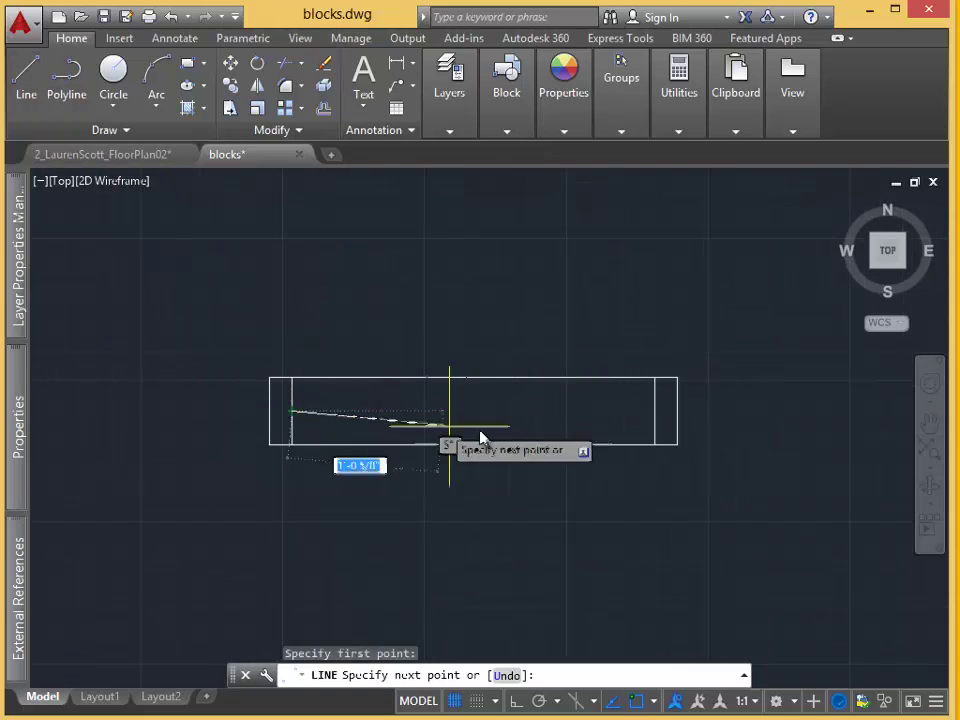
{"action": "left_click", "coordinate": [655, 411]}
{"action": "key", "text": "Return"}
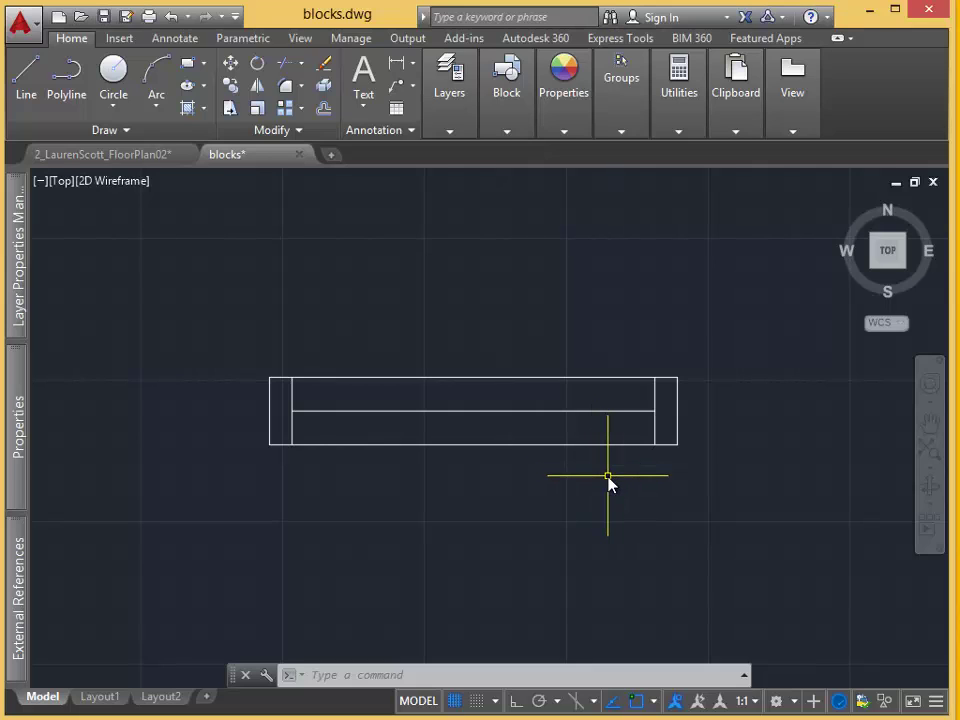
Start BREAK on the bottom line and switch object snap from Midpoint to Endpoint.
{"action": "type", "text": "br"}
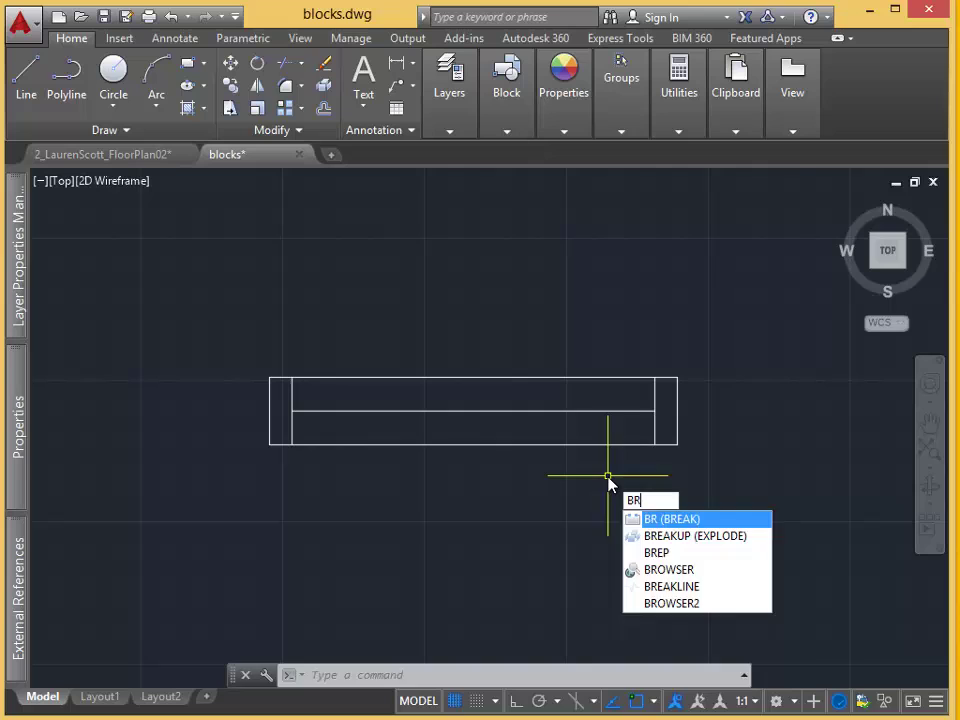
{"action": "key", "text": "Return"}
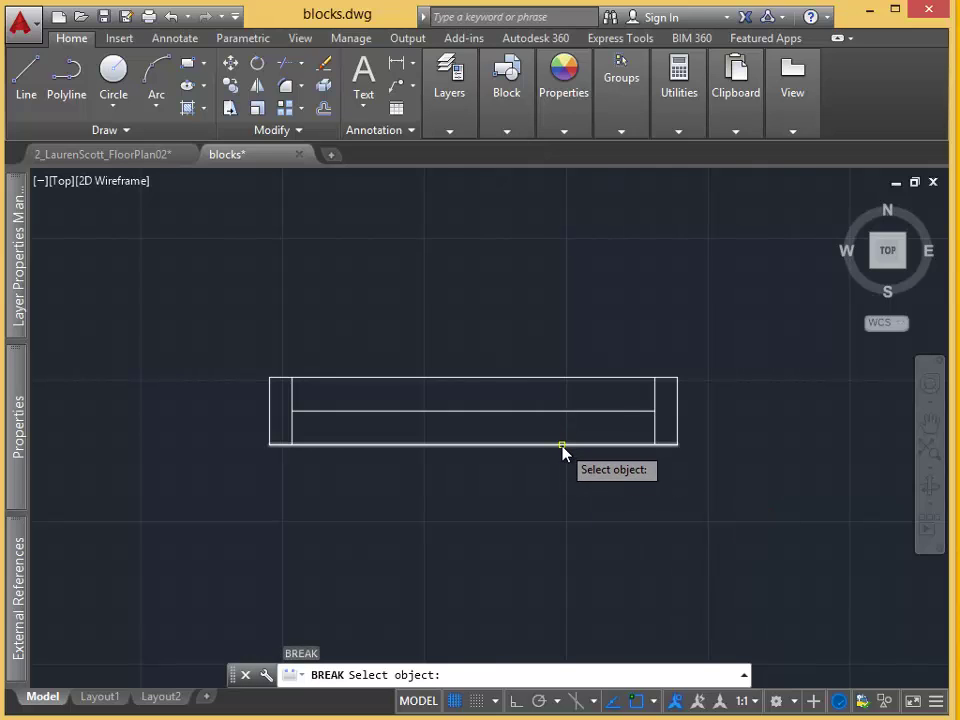
{"action": "left_click", "coordinate": [562, 445]}
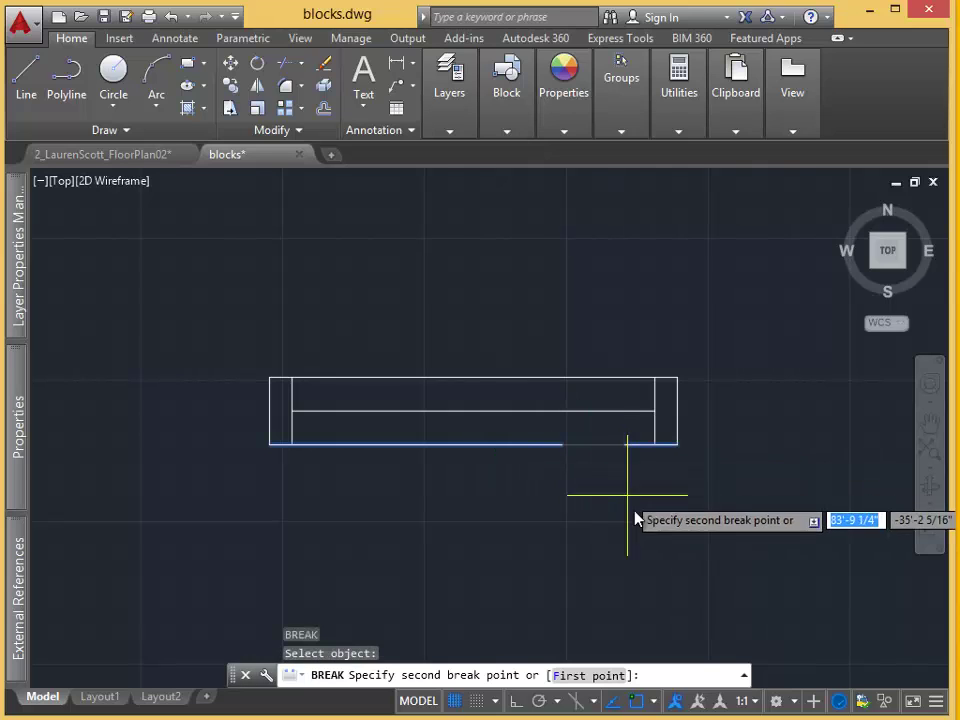
{"action": "left_click", "coordinate": [589, 675]}
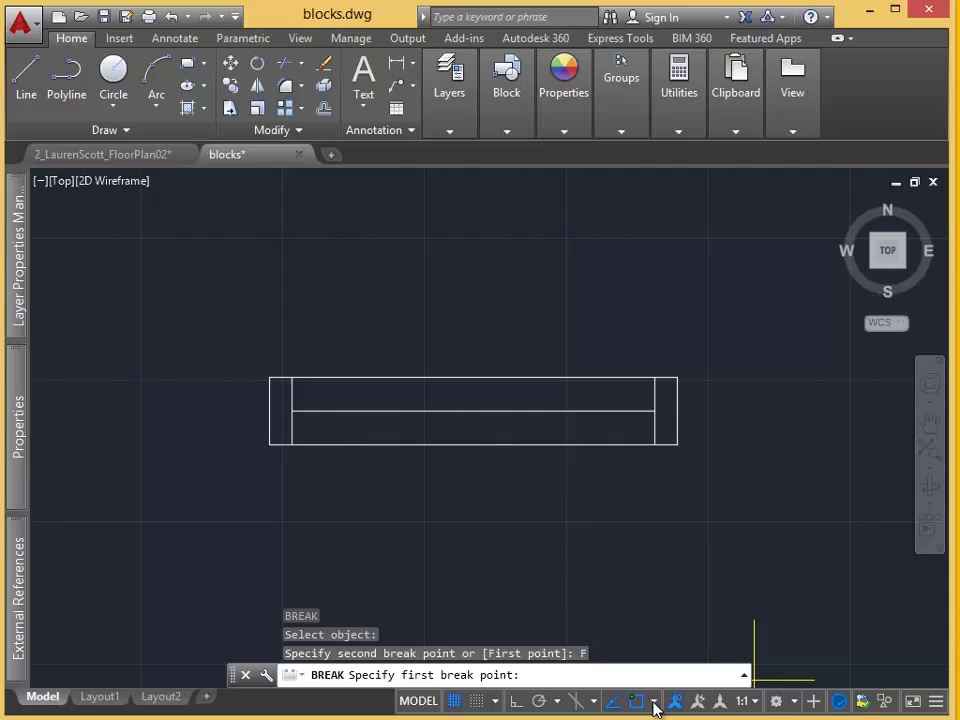
{"action": "left_click", "coordinate": [646, 699]}
{"action": "left_click", "coordinate": [712, 411]}
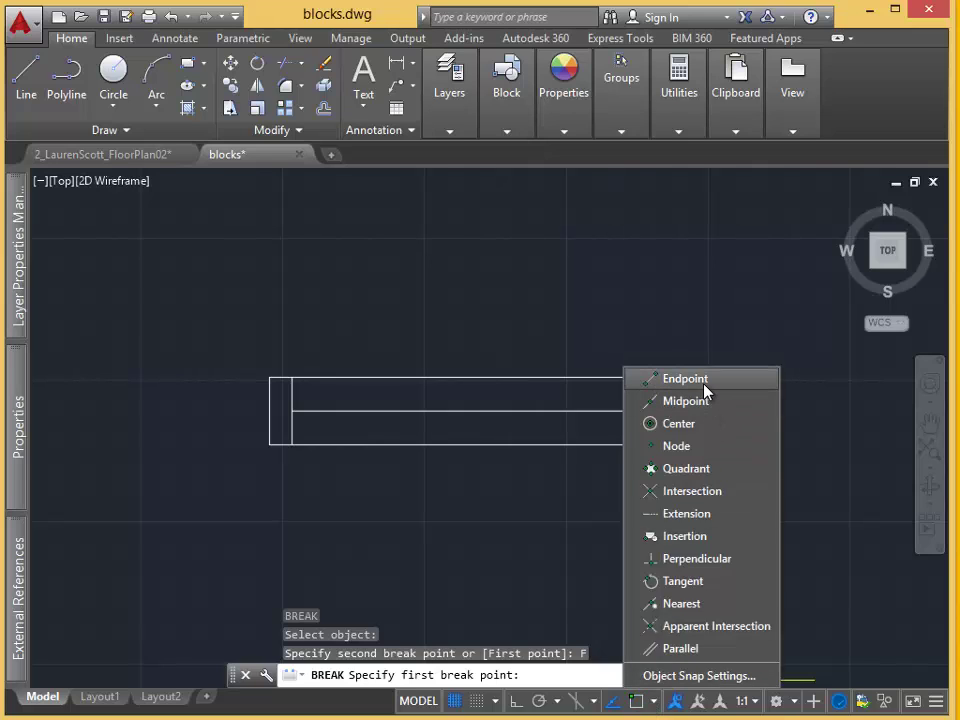
{"action": "left_click", "coordinate": [711, 388]}
{"action": "left_click", "coordinate": [664, 429]}
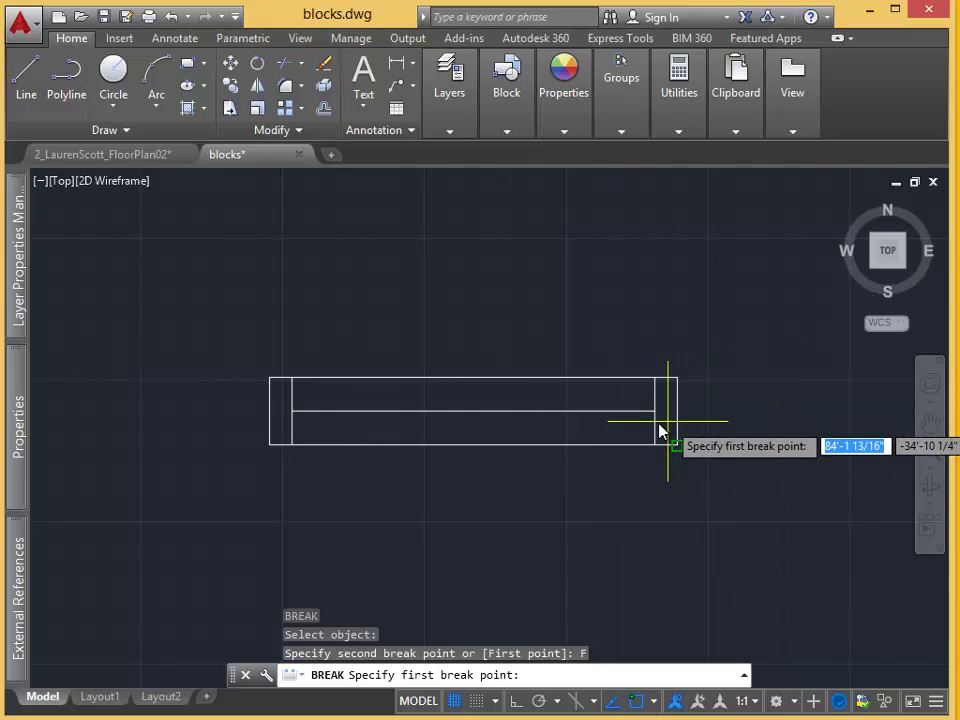
Break the bottom line at the right jamb's corner, using @ for the second point.
{"action": "scroll", "coordinate": [658, 433], "scroll_direction": "up", "scroll_amount": 5}
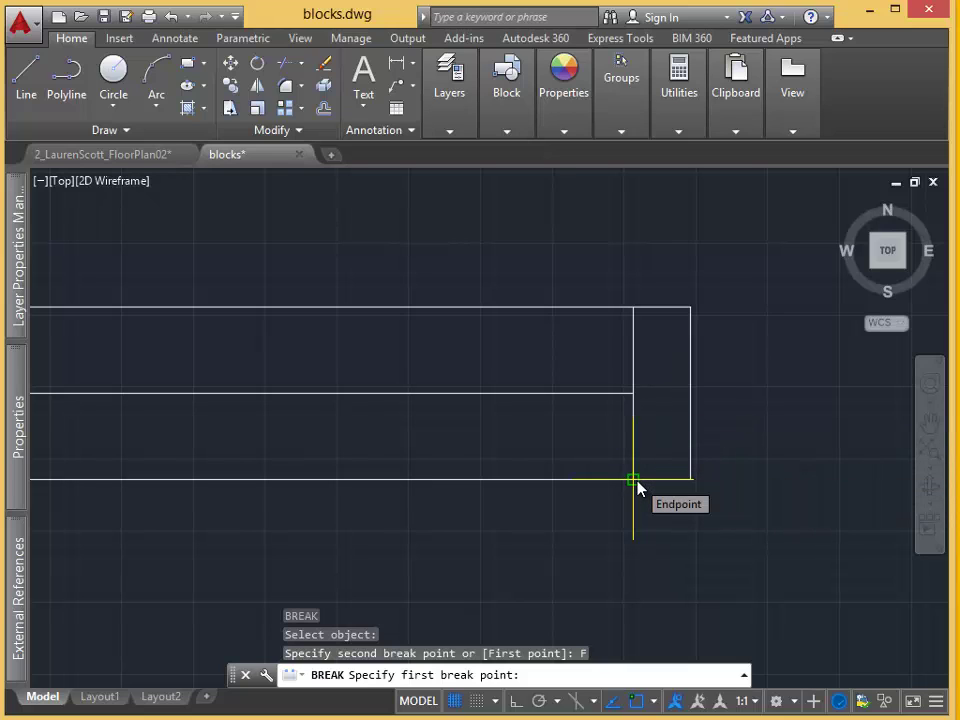
{"action": "left_click", "coordinate": [637, 487]}
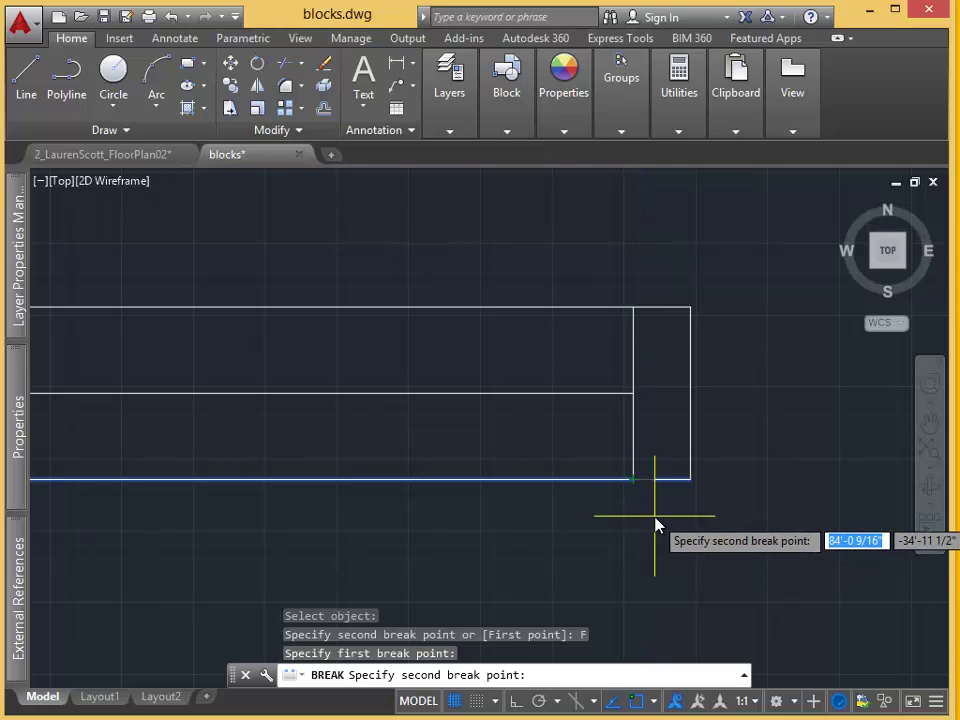
{"action": "type", "text": "@"}
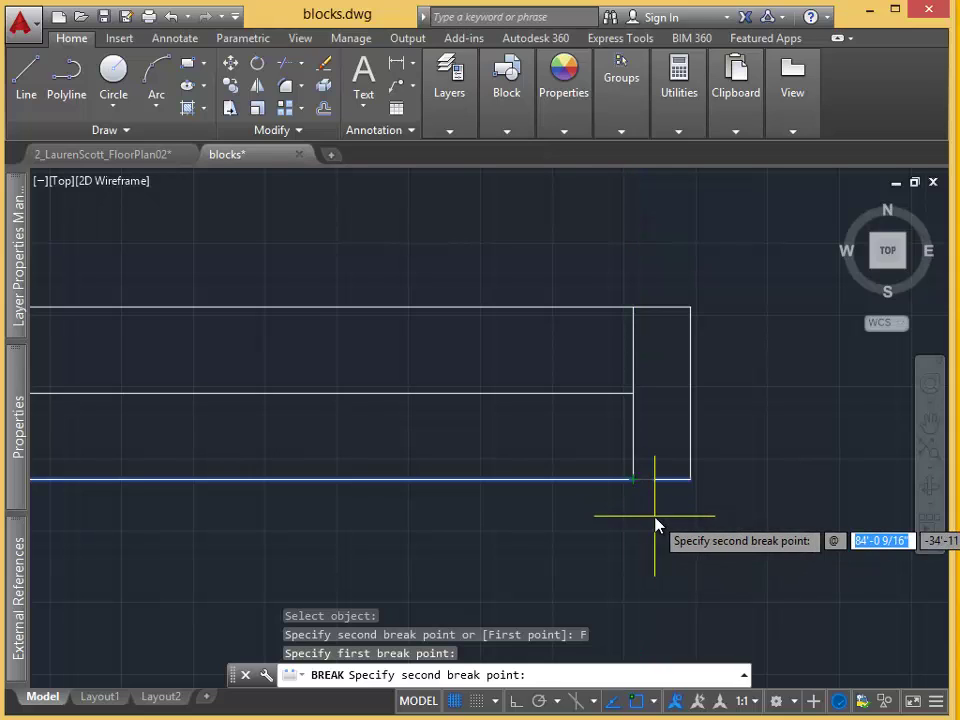
{"action": "key", "text": "Return"}
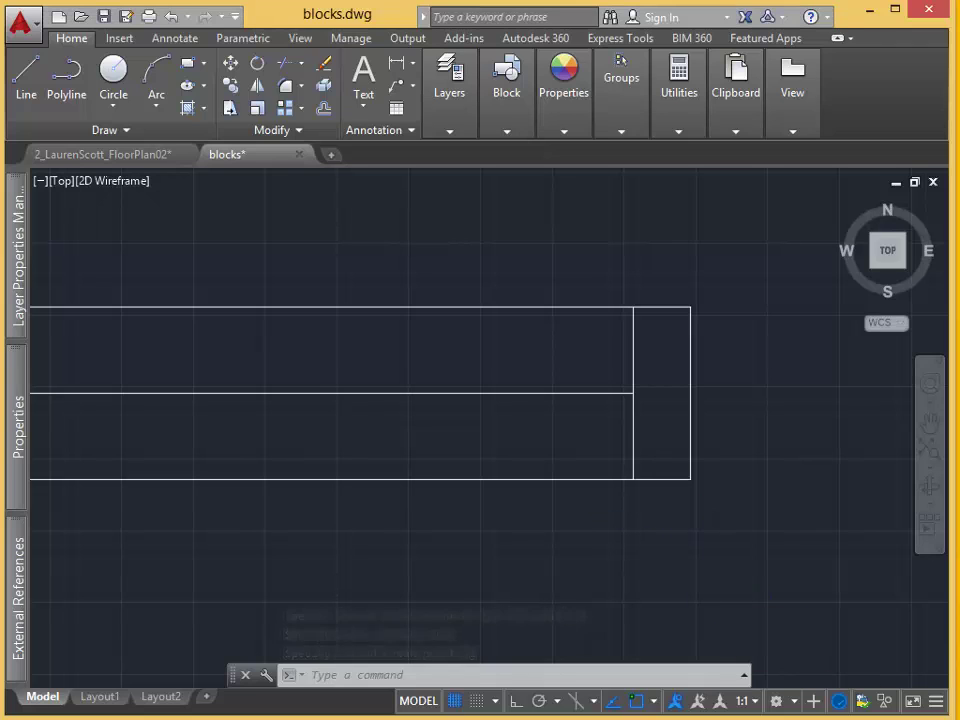
{"action": "scroll", "coordinate": [810, 572], "scroll_direction": "down", "scroll_amount": 2}
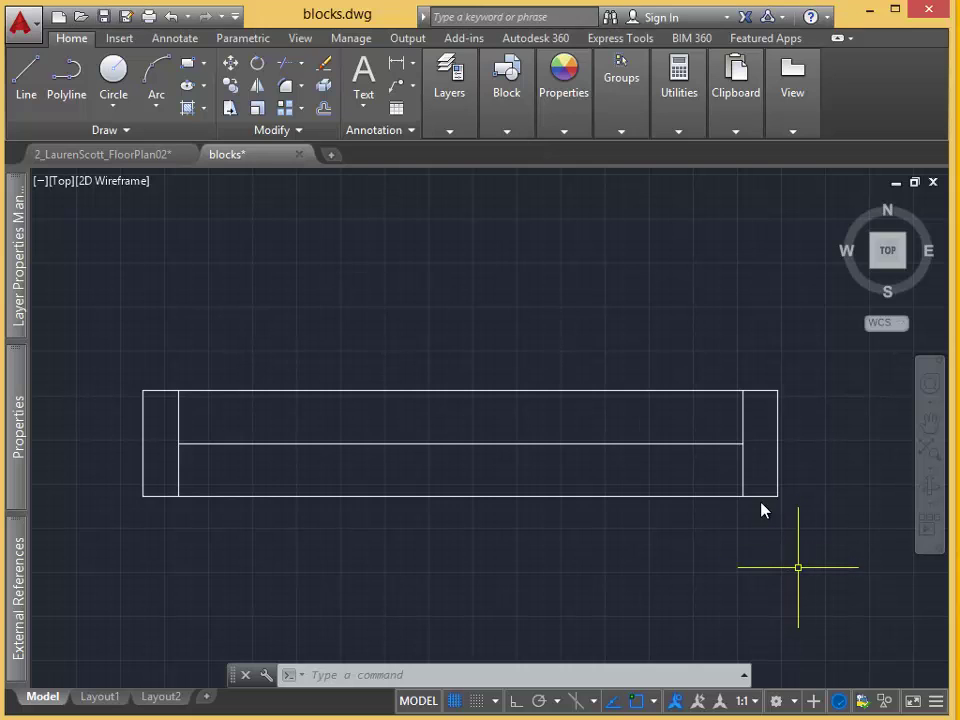
Start a new block definition named Window.
{"action": "scroll", "coordinate": [680, 295], "scroll_direction": "down", "scroll_amount": 1}
{"action": "scroll", "coordinate": [528, 168], "scroll_direction": "down", "scroll_amount": 1}
{"action": "left_click", "coordinate": [510, 132]}
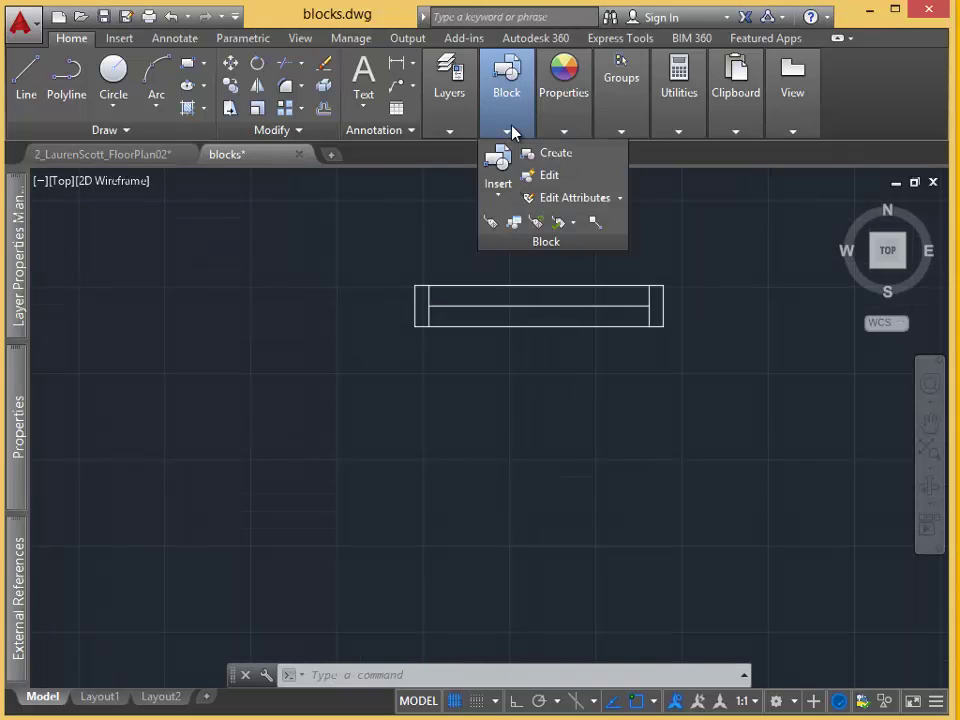
{"action": "left_click", "coordinate": [550, 166]}
{"action": "left_click", "coordinate": [381, 271]}
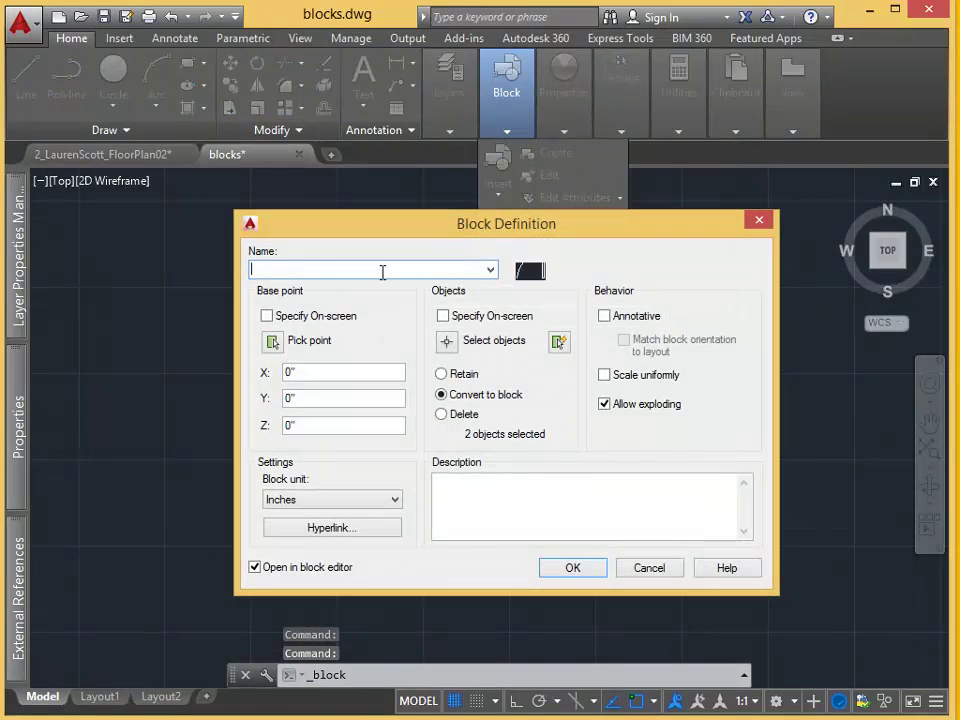
{"action": "scroll", "coordinate": [382, 272], "scroll_direction": "down", "scroll_amount": 1}
{"action": "type", "text": "Window"}
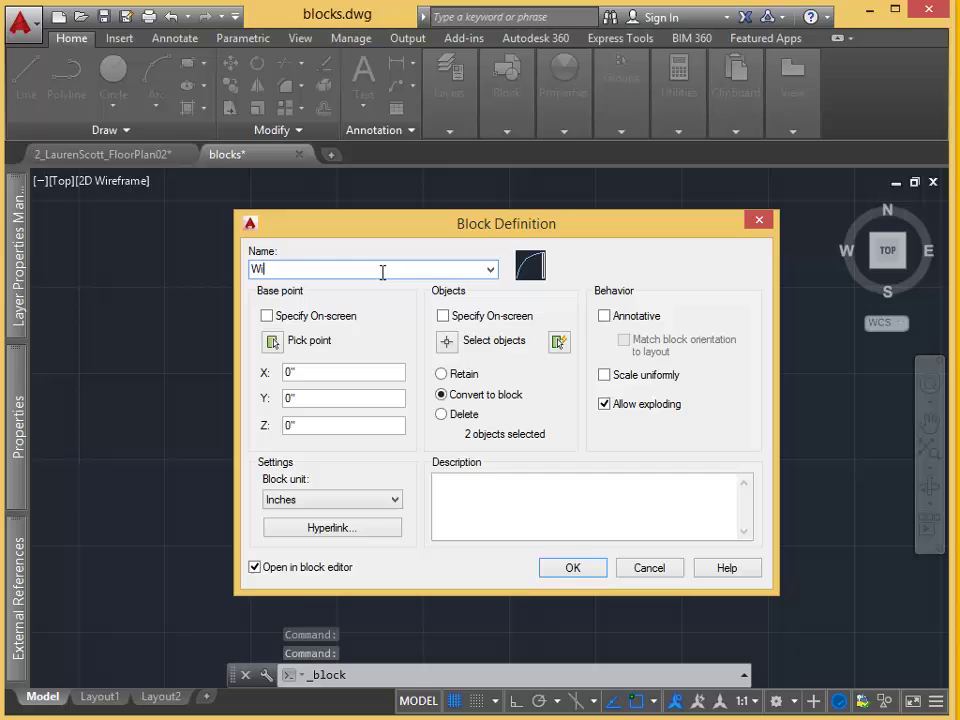
Select all eight window lines by crossing window, then redefine the block for editing.
{"action": "left_click", "coordinate": [447, 342]}
{"action": "left_click", "coordinate": [718, 362]}
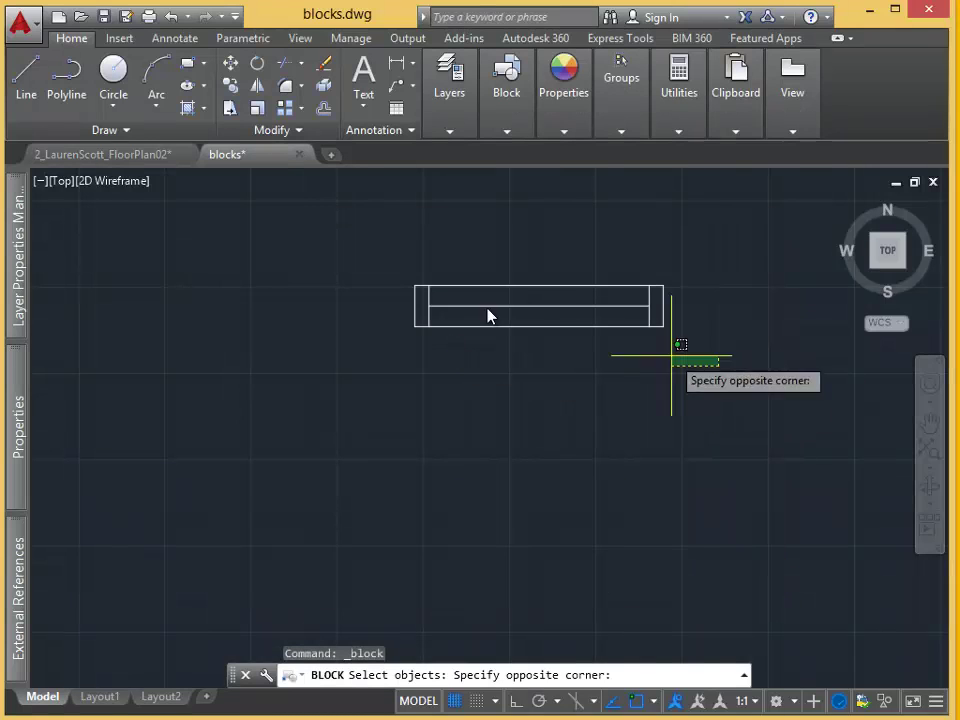
{"action": "left_click", "coordinate": [349, 259]}
{"action": "key", "text": "Return"}
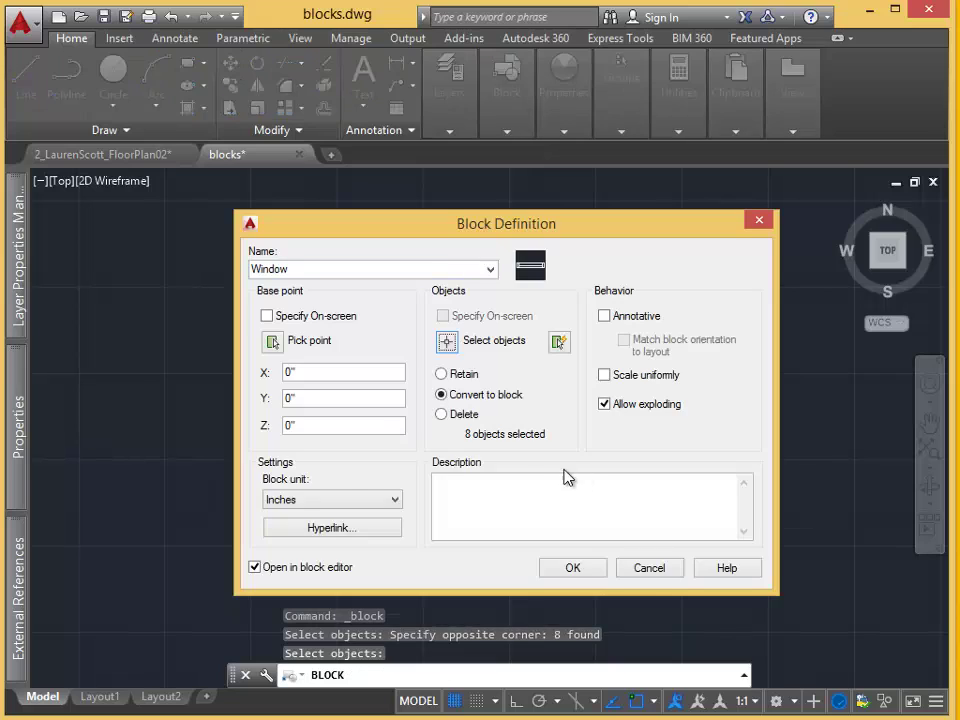
{"action": "left_click", "coordinate": [573, 567]}
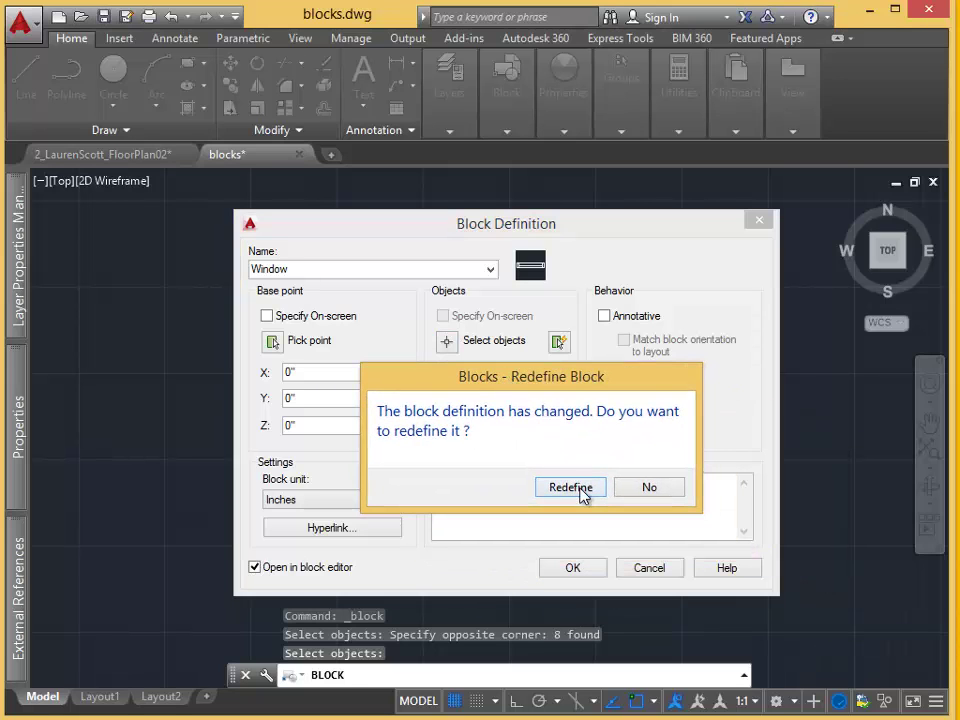
{"action": "left_click", "coordinate": [580, 489]}
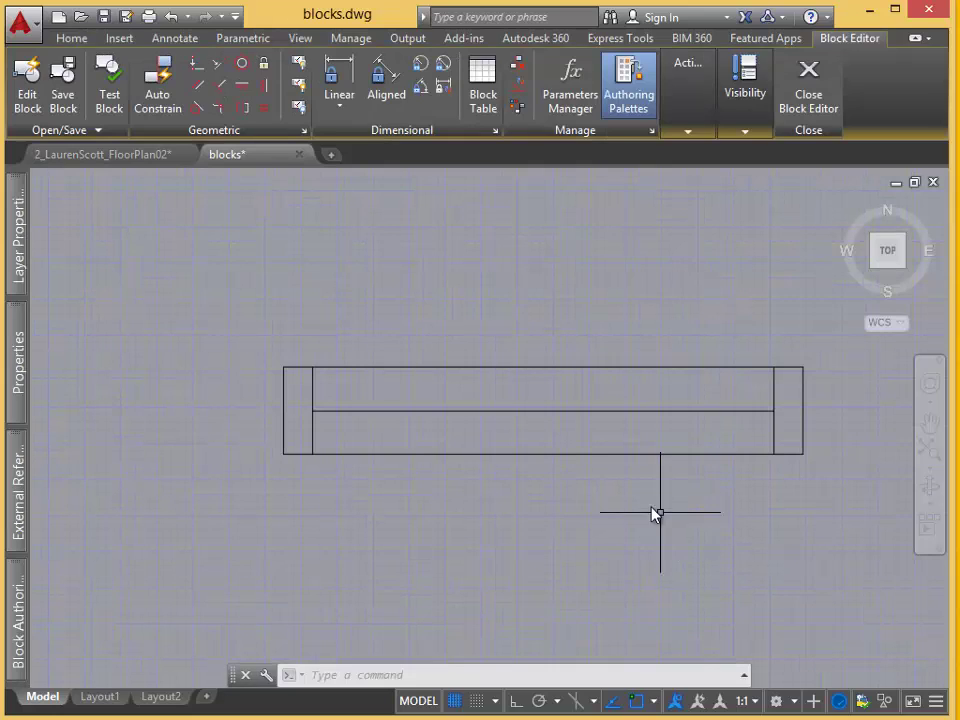
Select the window's bottom and top long lines in the Block Editor.
{"action": "left_click", "coordinate": [635, 453]}
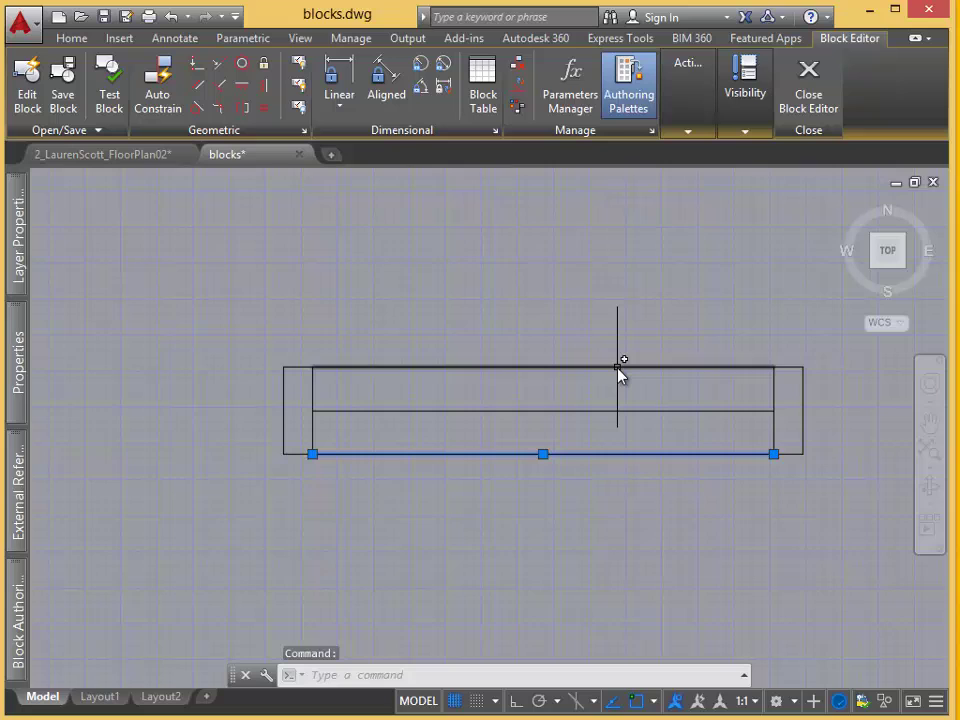
{"action": "left_click", "coordinate": [618, 368]}
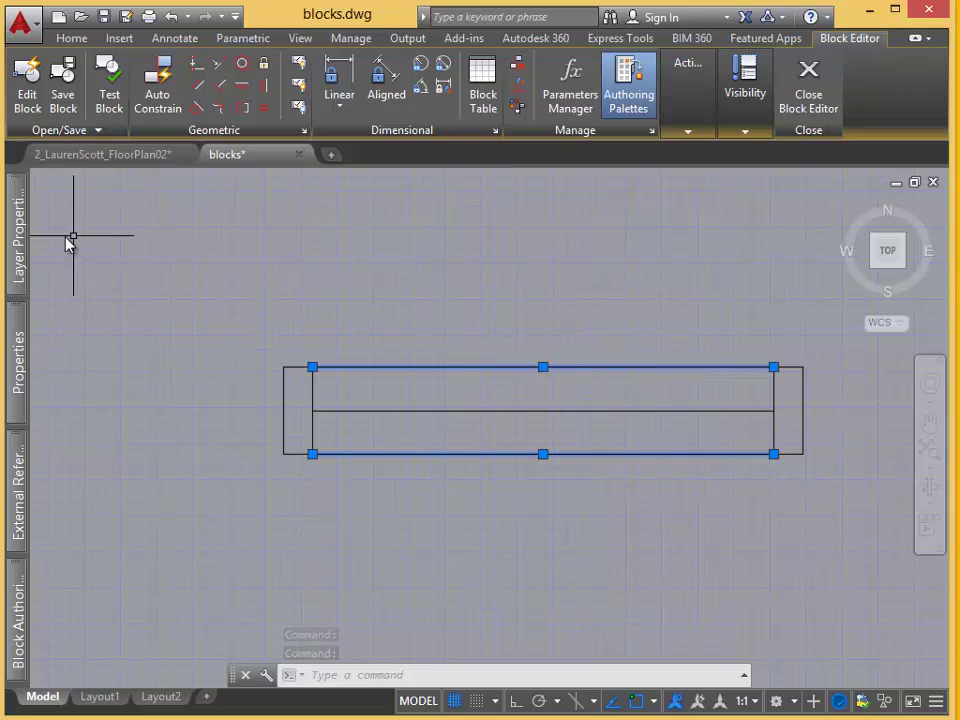
Create layer A-wall-below with light blue colour index 151.
{"action": "mouse_move", "coordinate": [20, 256]}
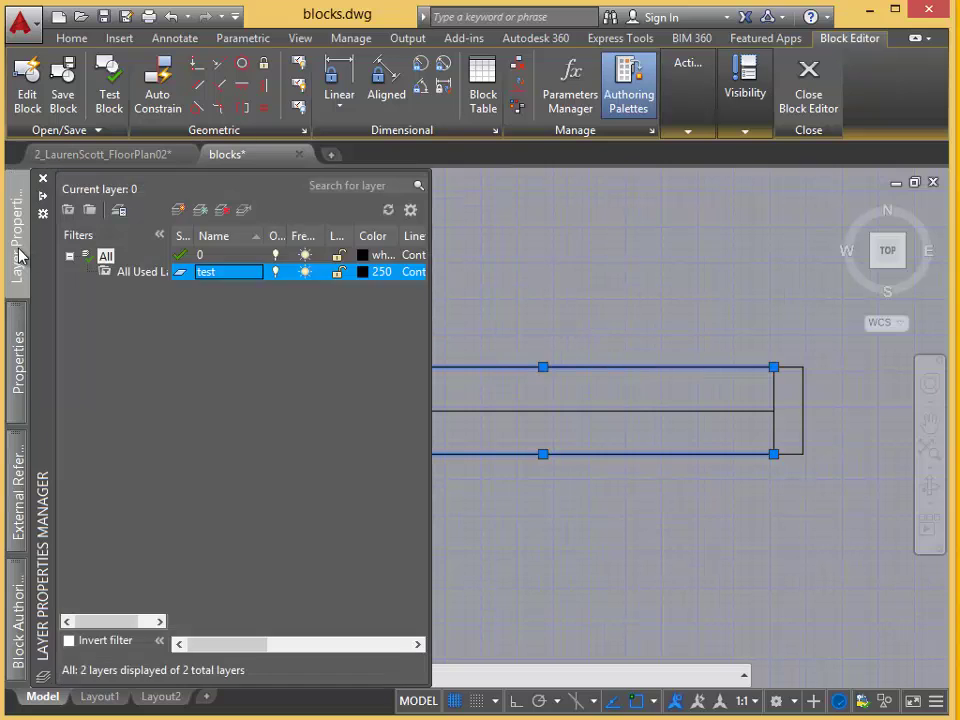
{"action": "left_click", "coordinate": [180, 211]}
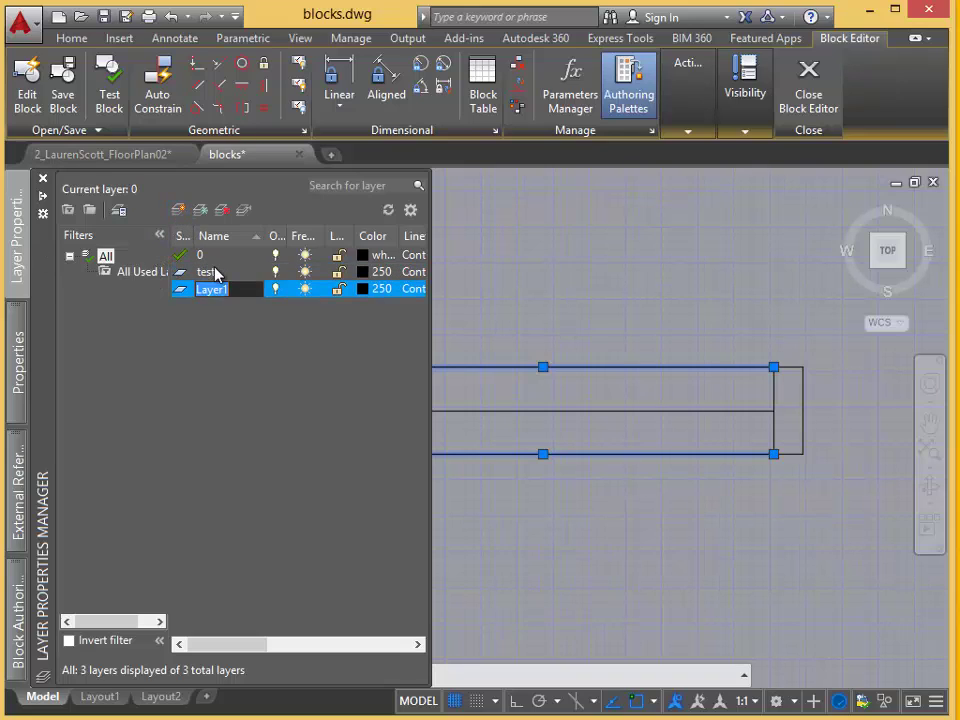
{"action": "type", "text": "A-wall-below"}
{"action": "left_click", "coordinate": [362, 288]}
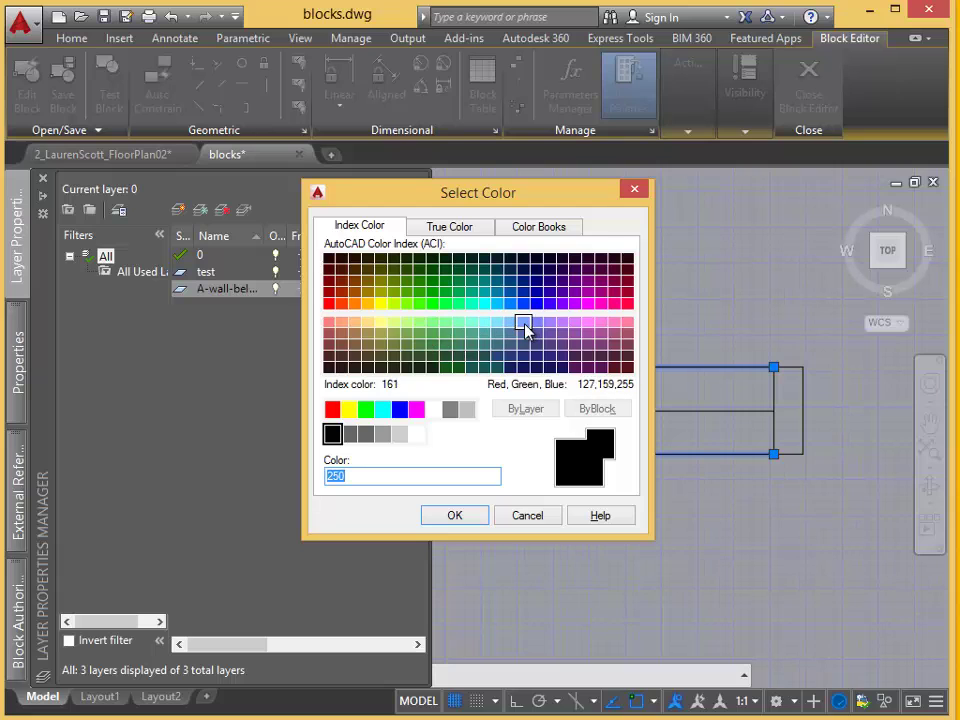
{"action": "left_click", "coordinate": [516, 327]}
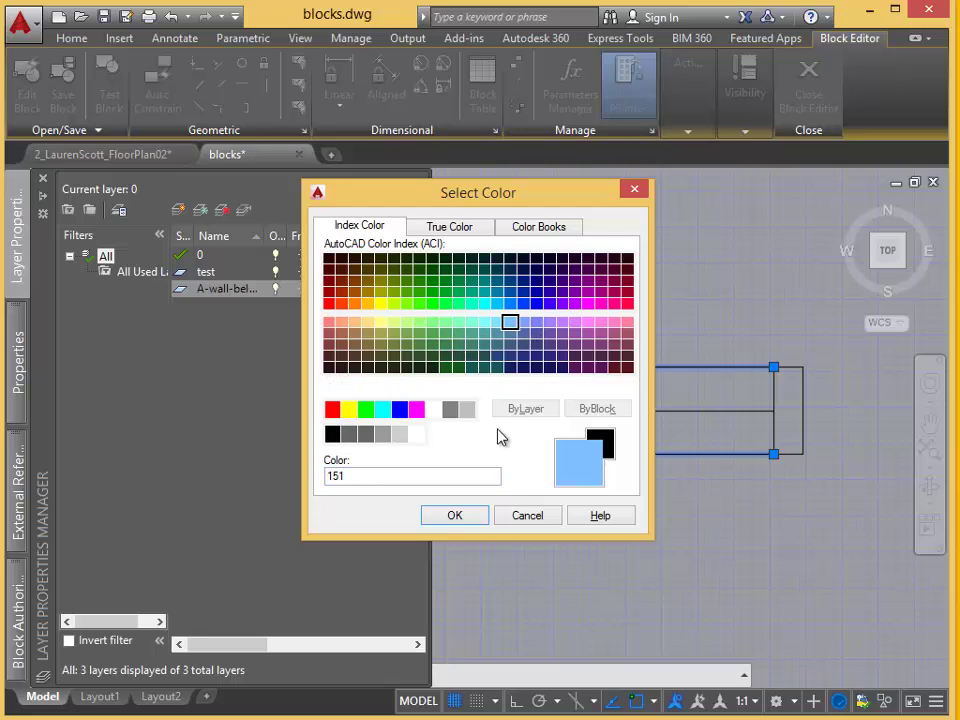
{"action": "left_click", "coordinate": [458, 515]}
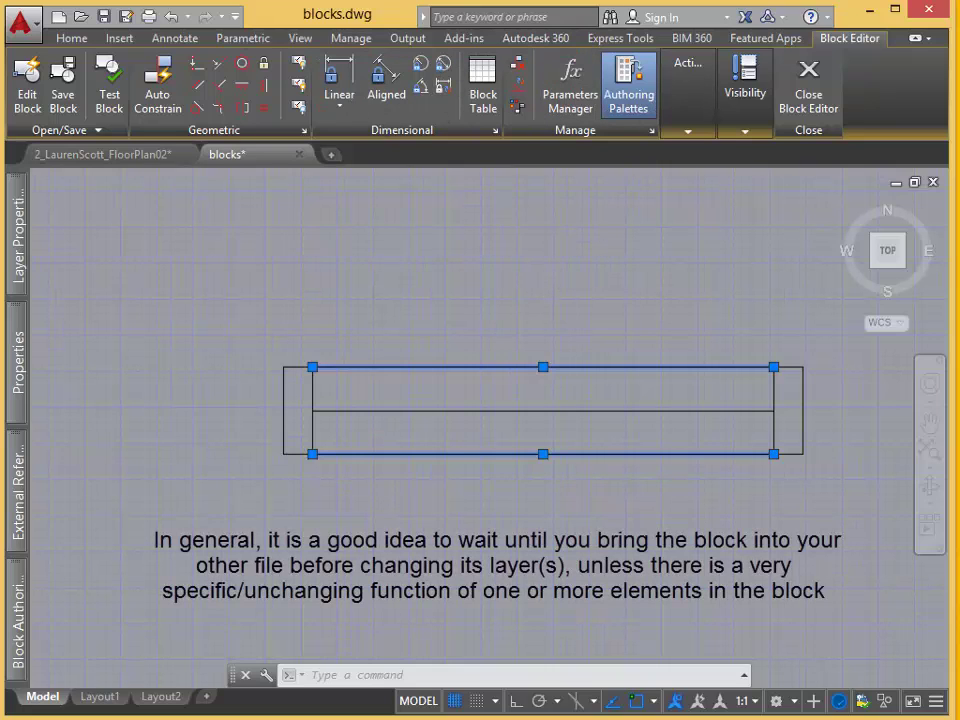
Move the selected top and bottom long lines onto layer A-wall-below.
{"action": "left_click", "coordinate": [71, 38]}
{"action": "left_click", "coordinate": [449, 92]}
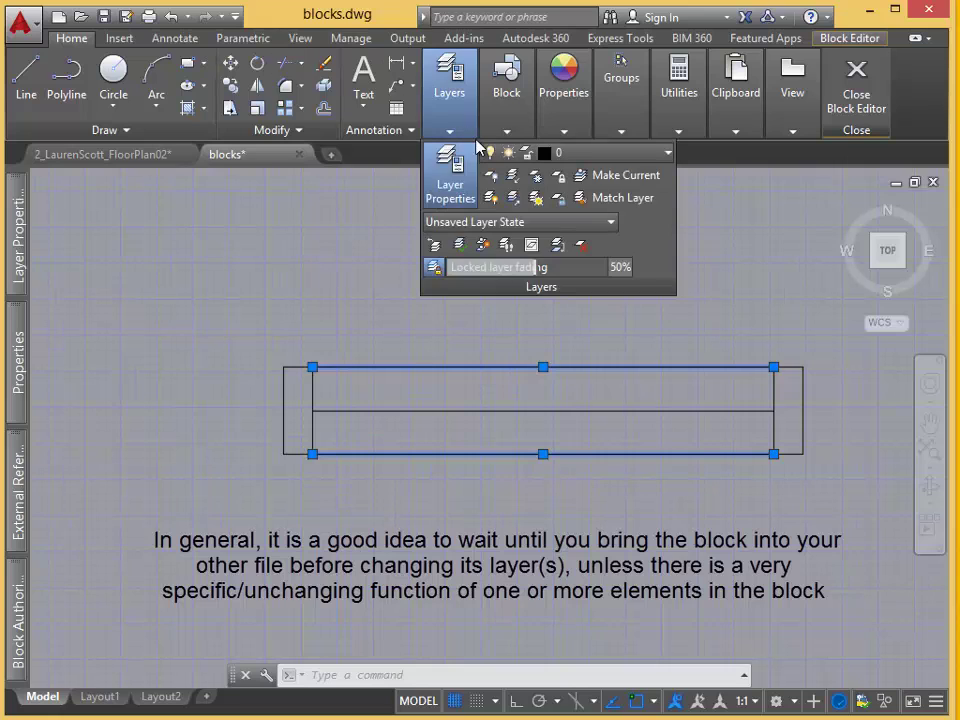
{"action": "left_click", "coordinate": [618, 167]}
{"action": "left_click", "coordinate": [609, 221]}
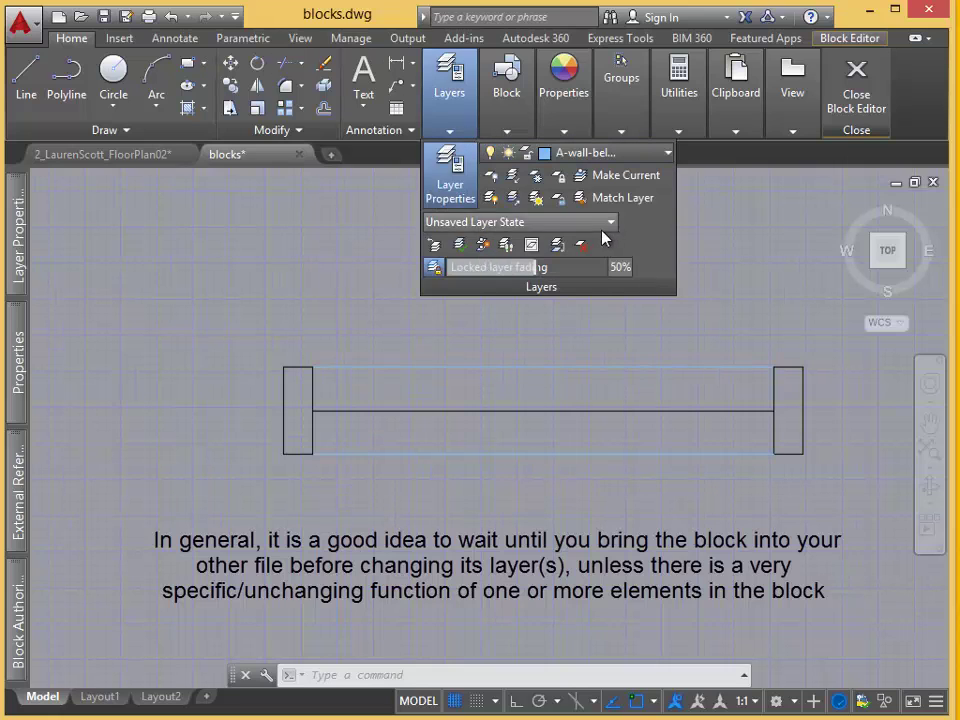
{"action": "left_click", "coordinate": [758, 292]}
{"action": "left_click", "coordinate": [778, 315]}
{"action": "scroll", "coordinate": [724, 590], "scroll_direction": "up", "scroll_amount": 2}
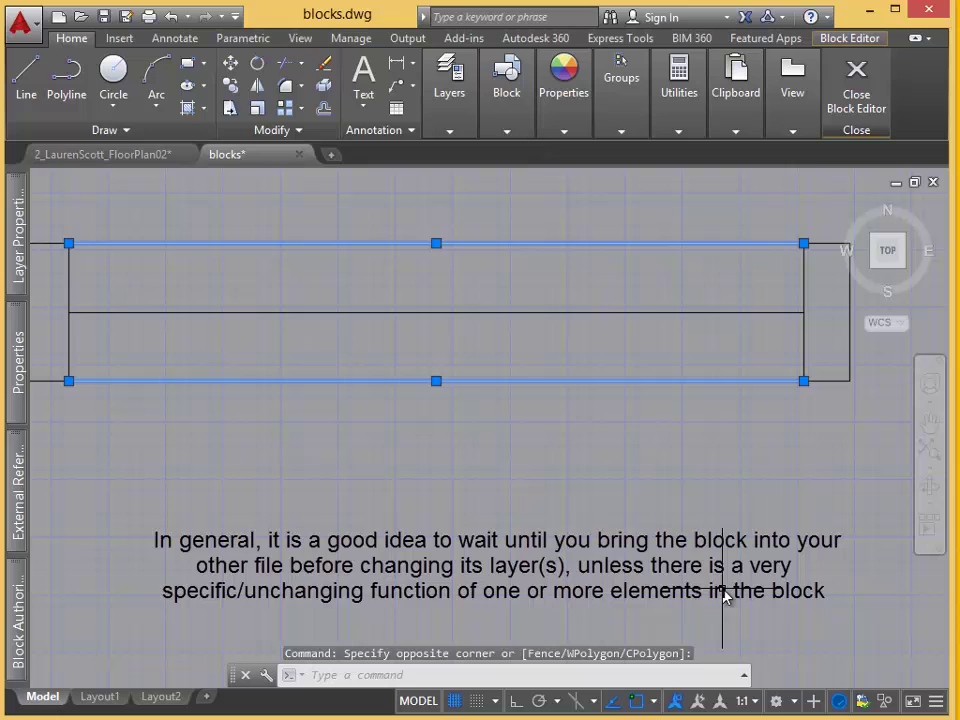
{"action": "key", "text": "Escape"}
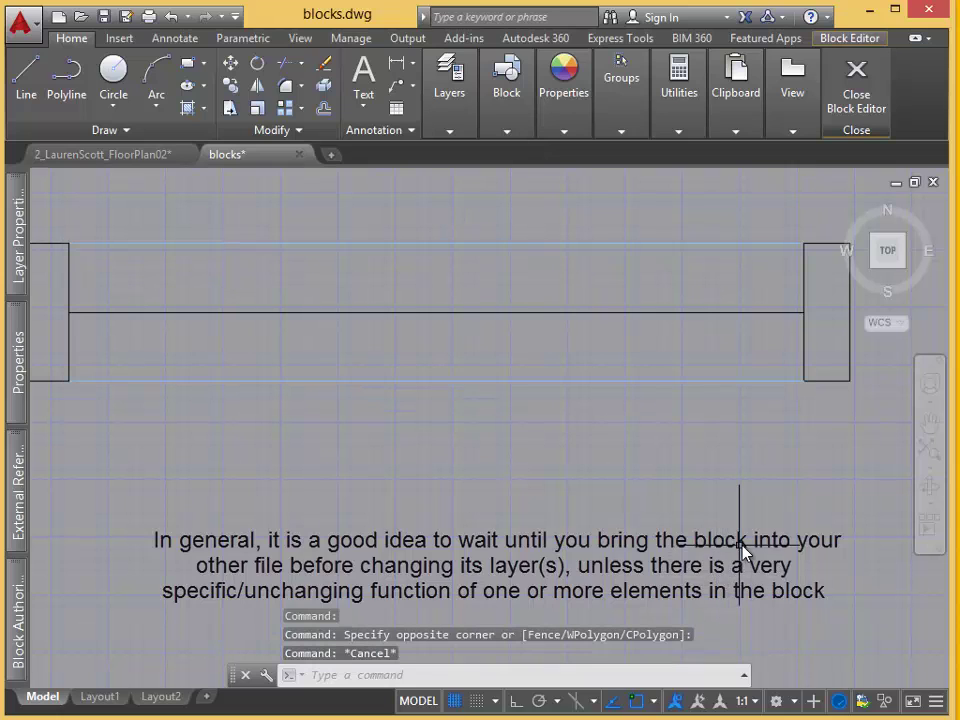
{"action": "middle_click", "coordinate": [789, 609]}
{"action": "middle_click", "coordinate": [789, 609]}
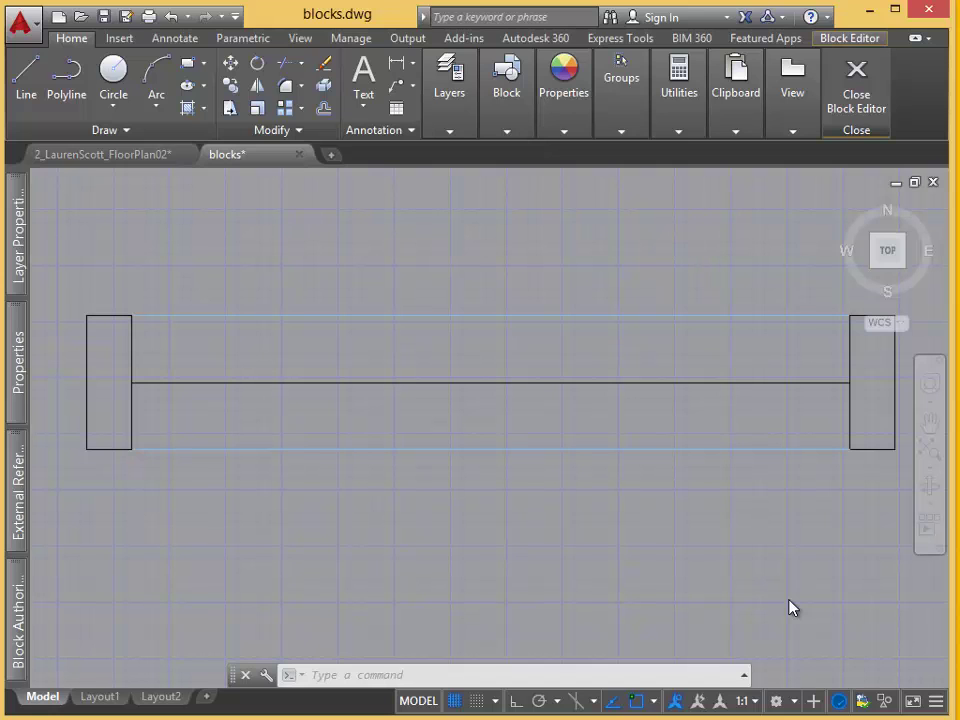
Select every object in the block and apply automatic geometric constraints.
{"action": "left_click", "coordinate": [919, 606]}
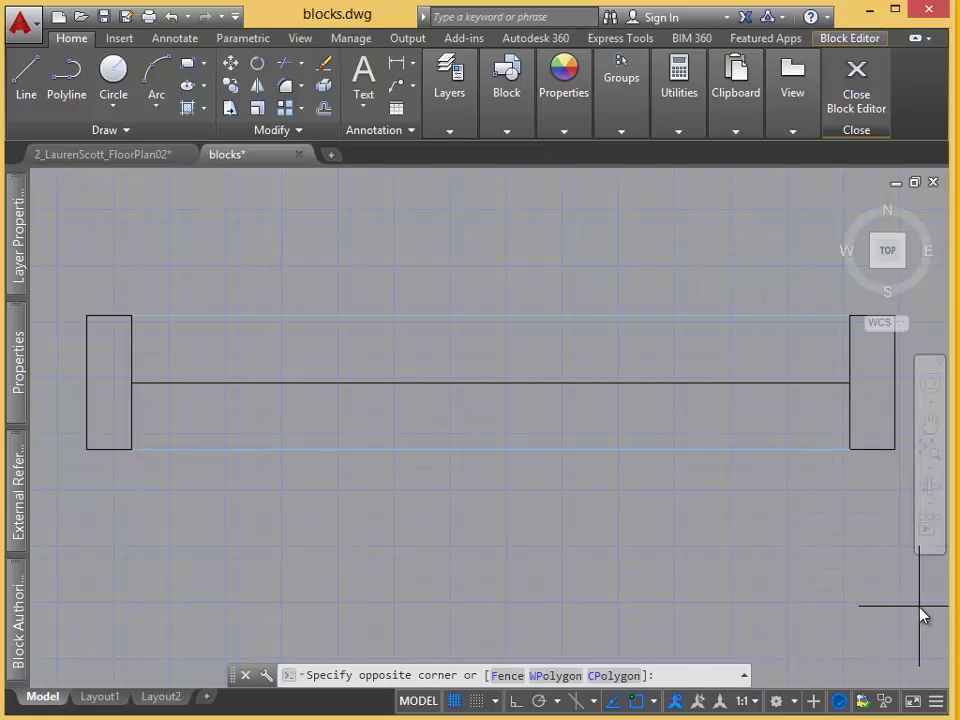
{"action": "left_click", "coordinate": [80, 230]}
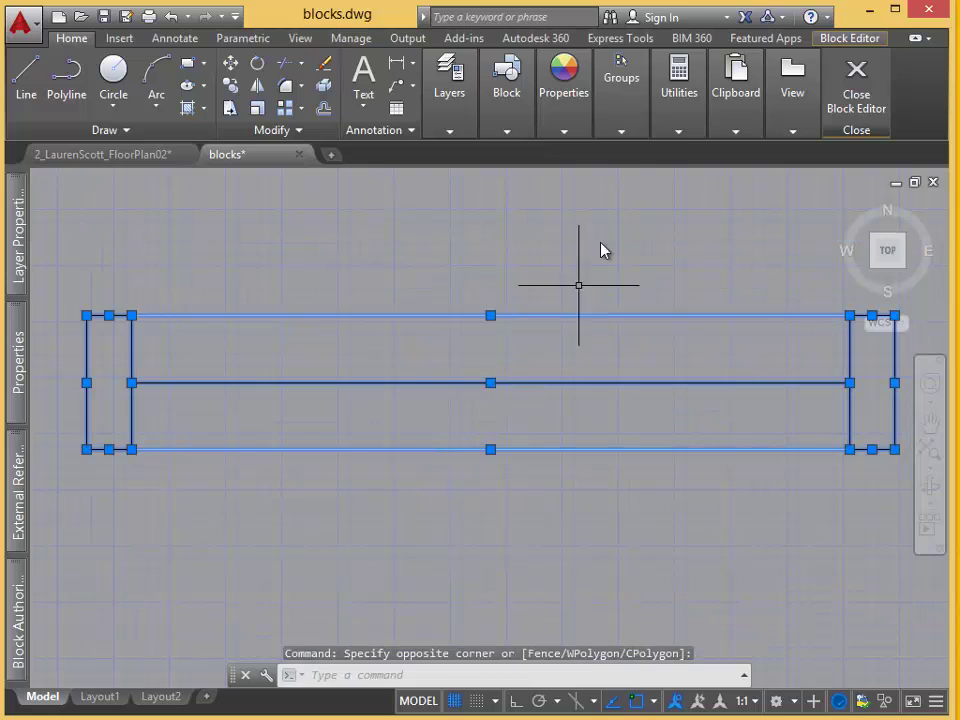
{"action": "left_click", "coordinate": [848, 40]}
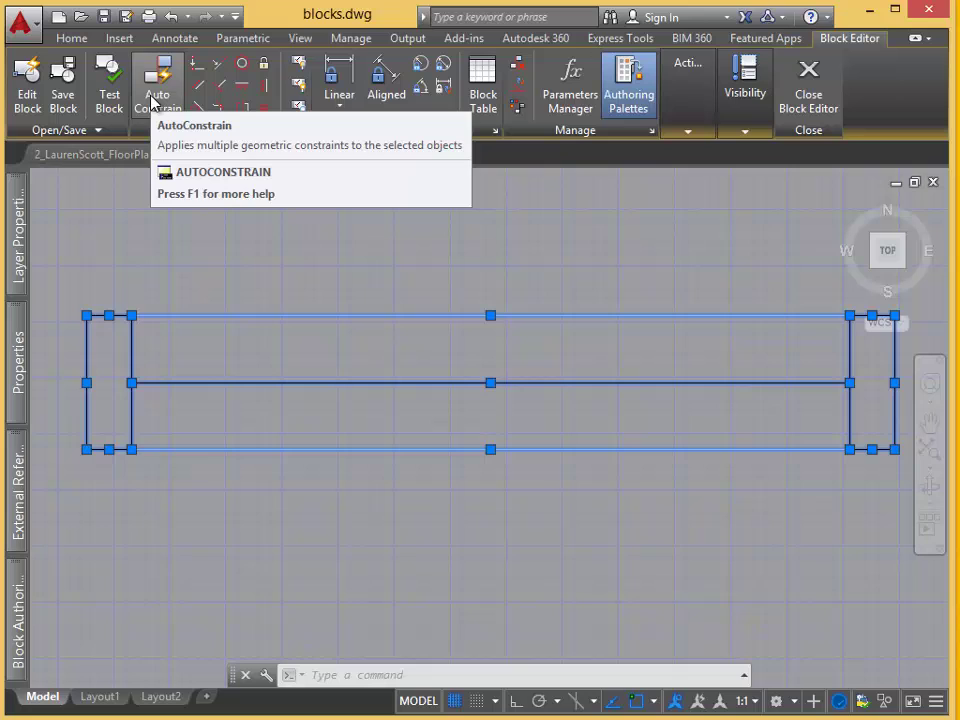
{"action": "left_click", "coordinate": [154, 101]}
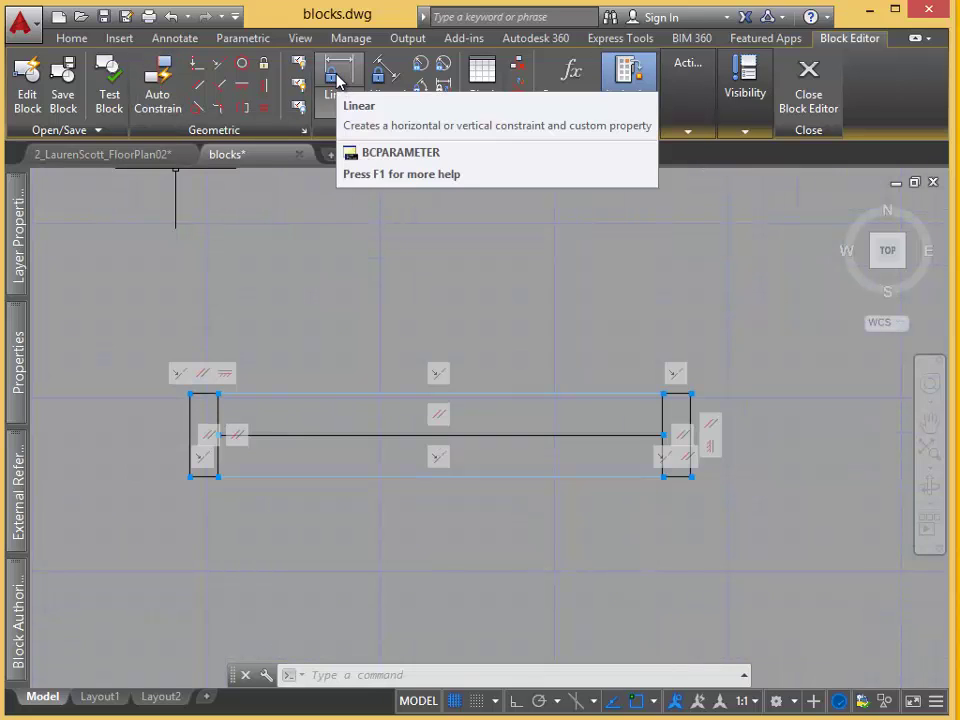
Add a 3'-0" linear constraint across the bottom corners and rename it Width.
{"action": "left_click", "coordinate": [337, 79]}
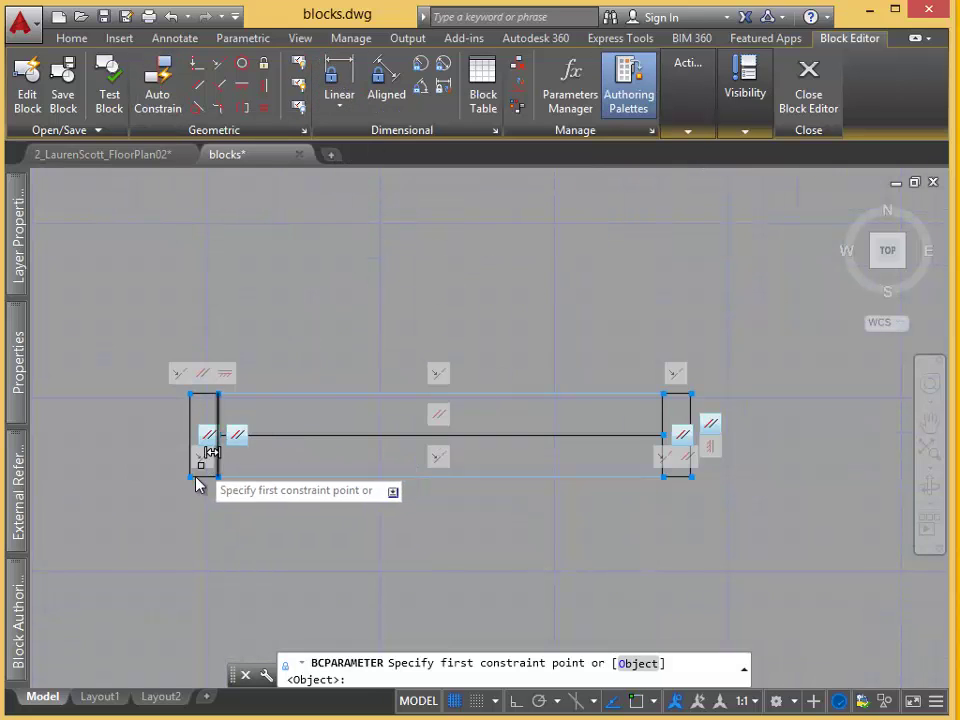
{"action": "left_click", "coordinate": [194, 481]}
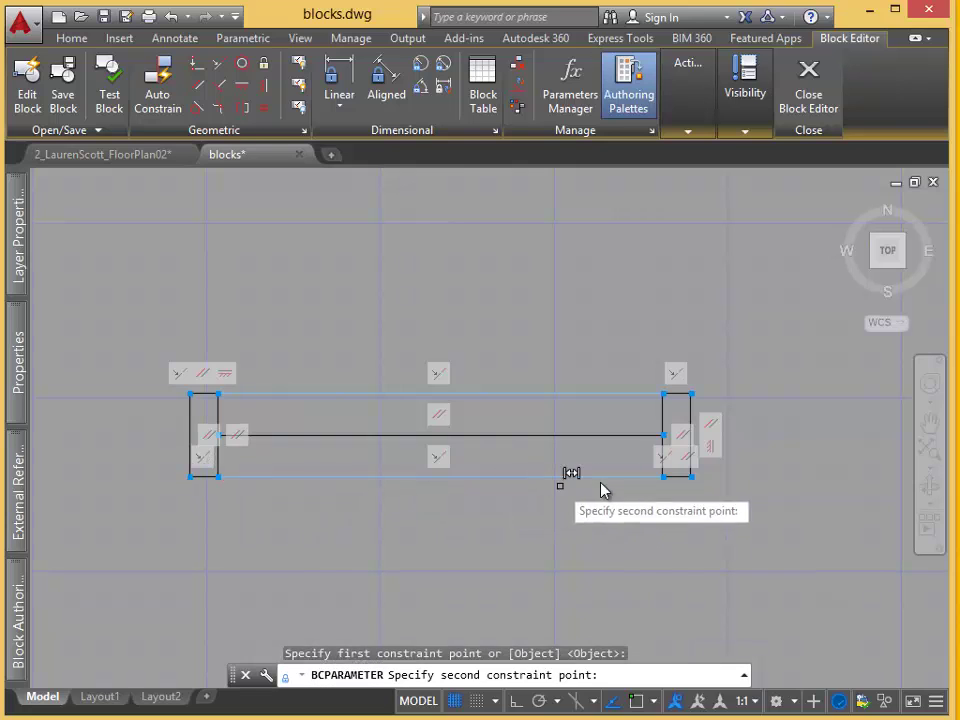
{"action": "left_click", "coordinate": [691, 477]}
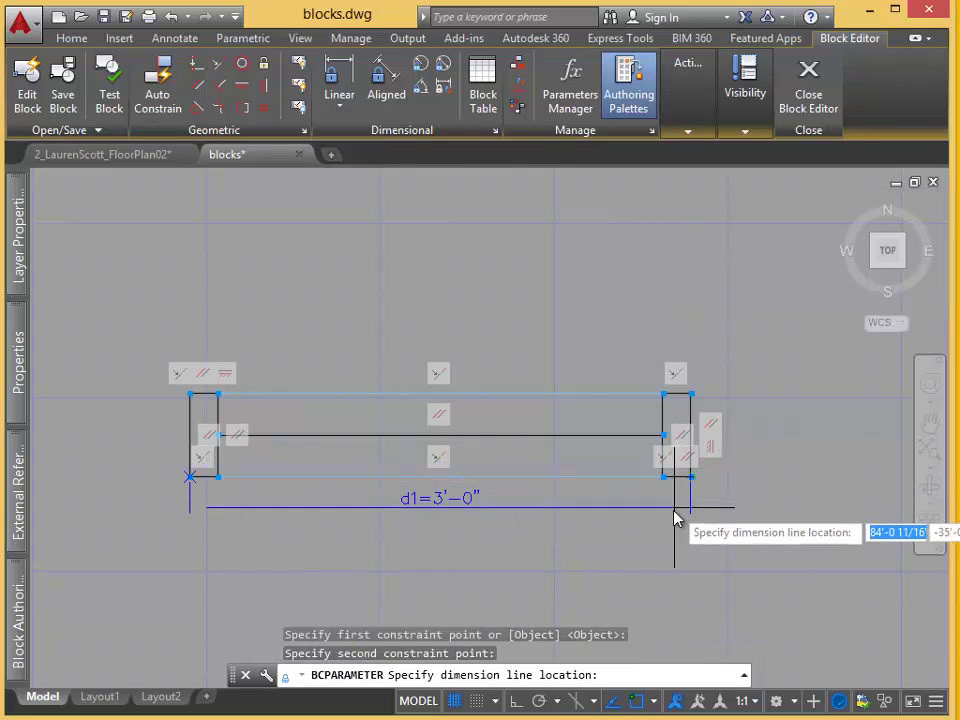
{"action": "left_click", "coordinate": [673, 540]}
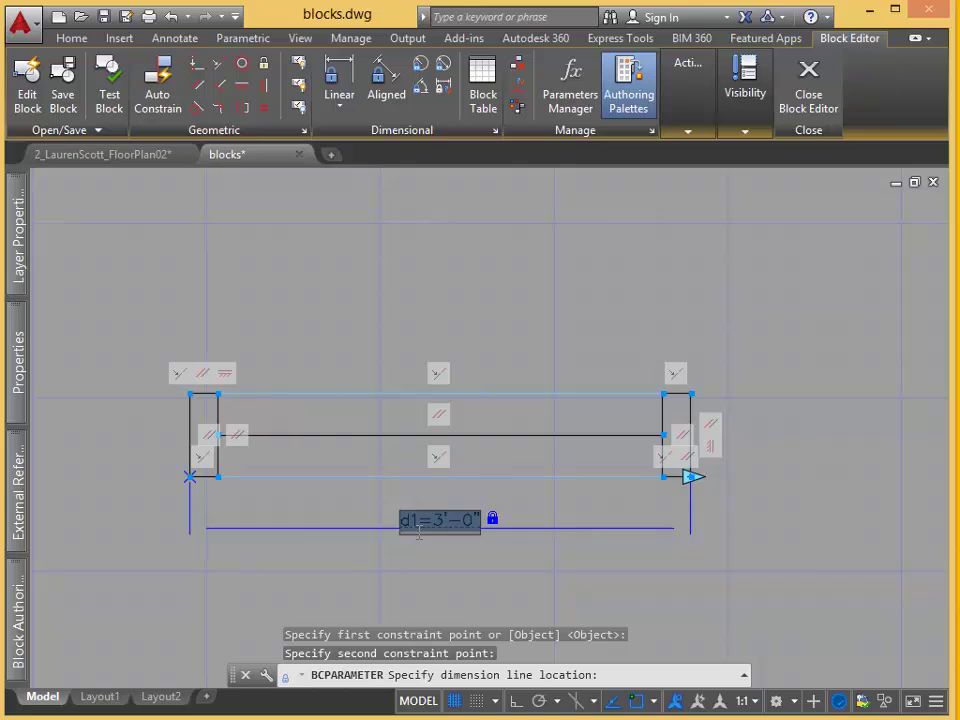
{"action": "key", "text": "Return"}
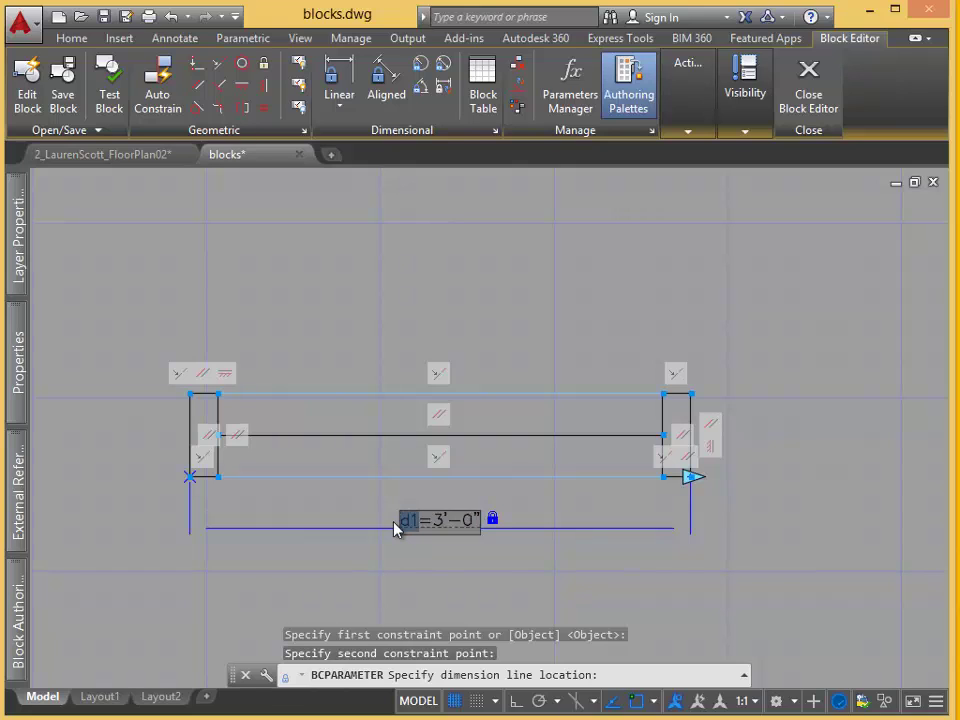
{"action": "type", "text": "Width"}
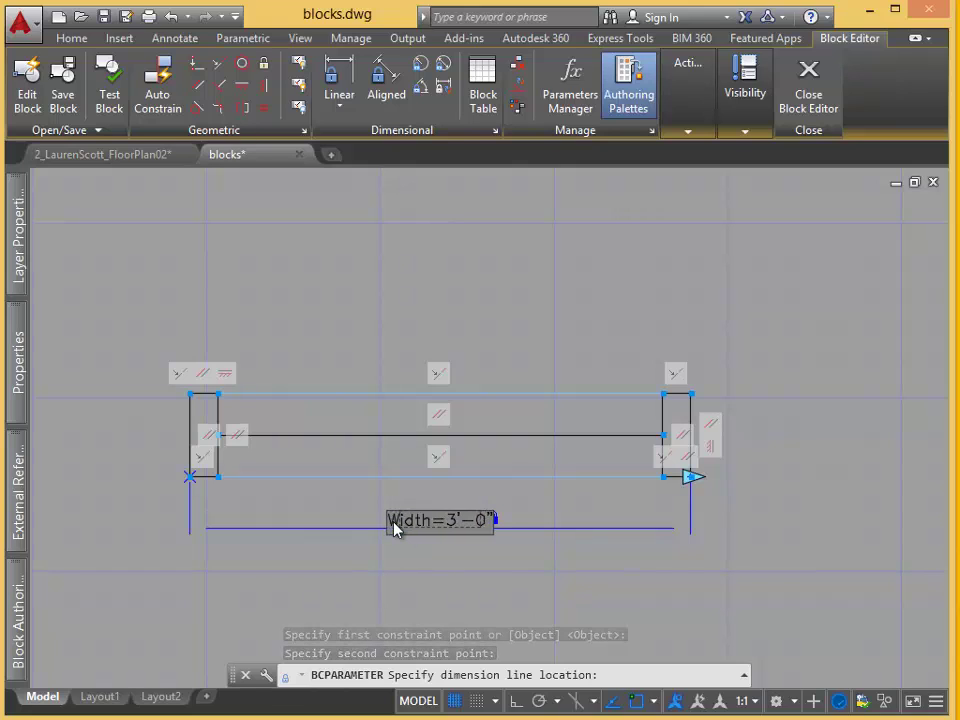
{"action": "key", "text": "Return"}
{"action": "key", "text": "Escape"}
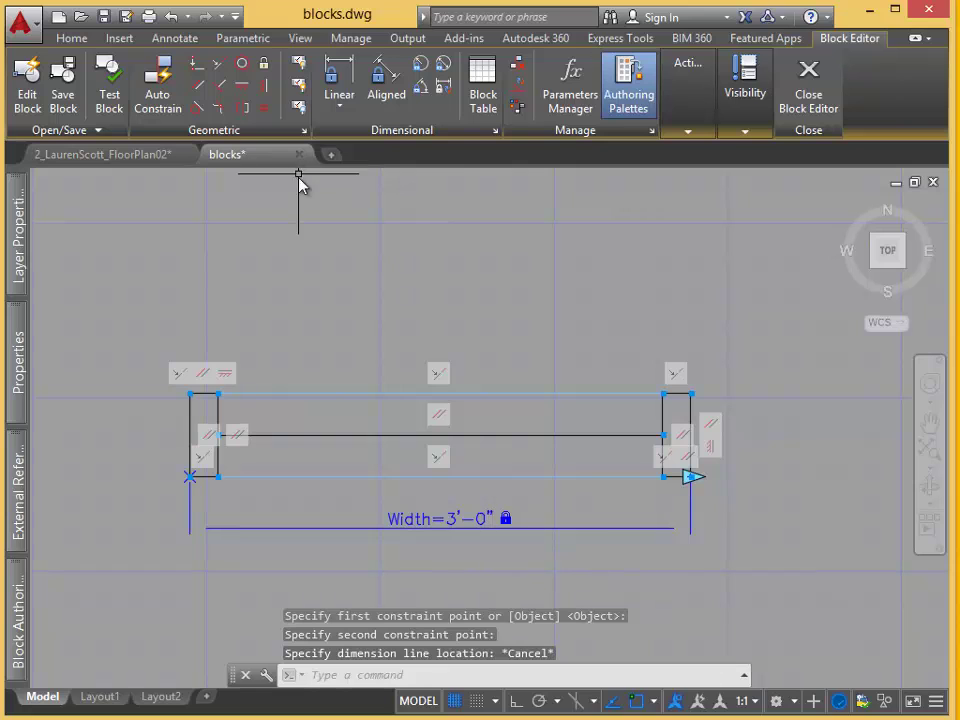
Add a 0'-6" linear constraint on the block's left edge named Wall Thickness.
{"action": "scroll", "coordinate": [337, 263], "scroll_direction": "down", "scroll_amount": 2}
{"action": "left_click", "coordinate": [338, 85]}
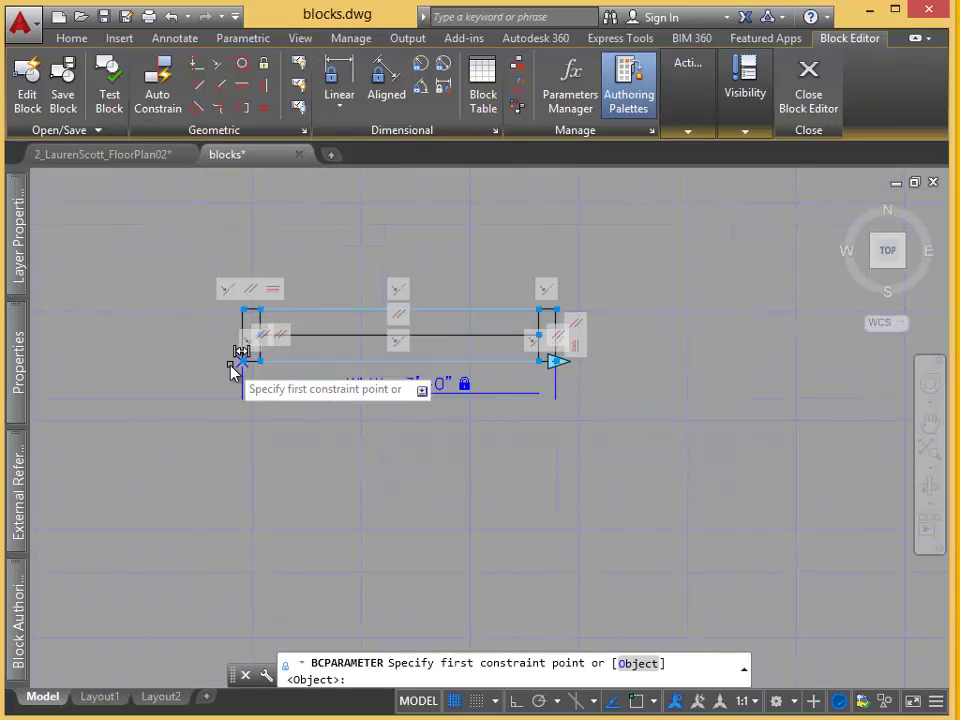
{"action": "left_click", "coordinate": [245, 364]}
{"action": "left_click", "coordinate": [247, 309]}
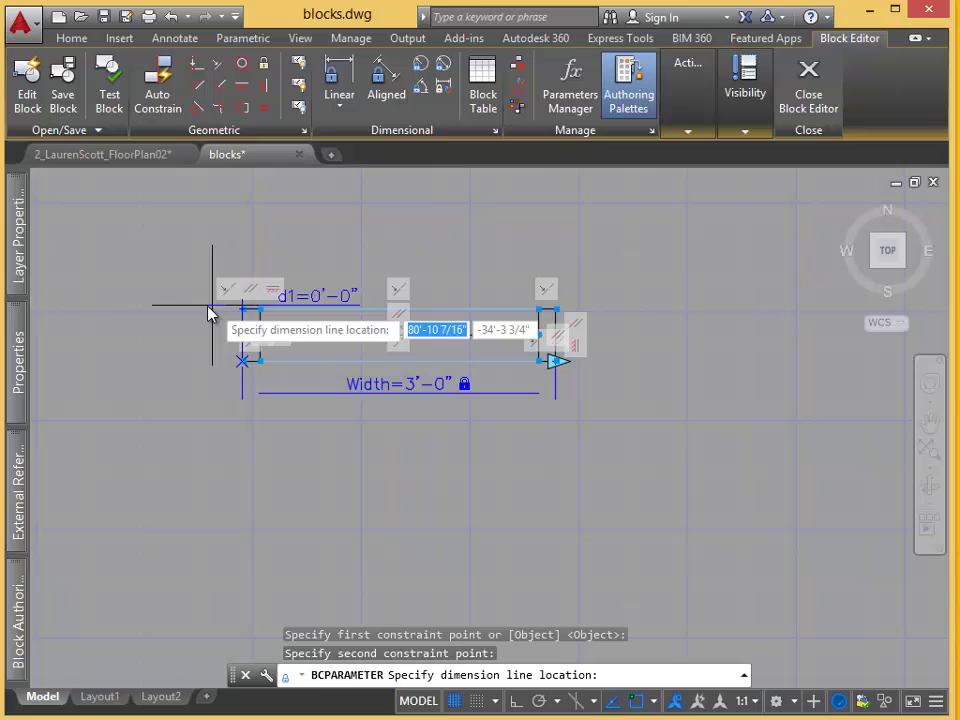
{"action": "left_click", "coordinate": [175, 336]}
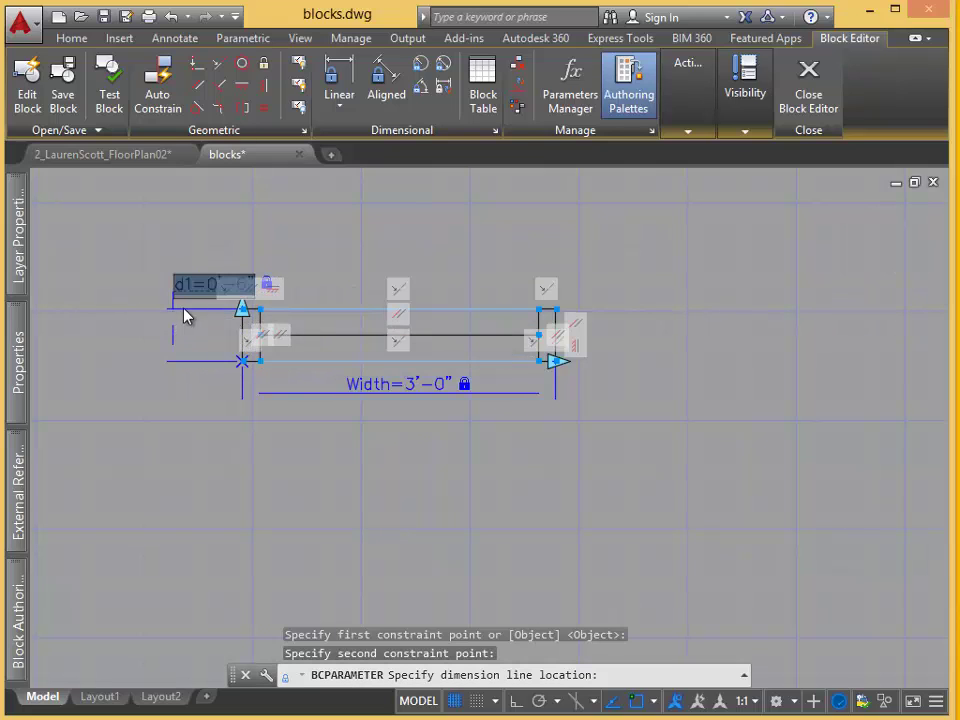
{"action": "left_click_drag", "start_coordinate": [208, 285], "coordinate": [175, 284]}
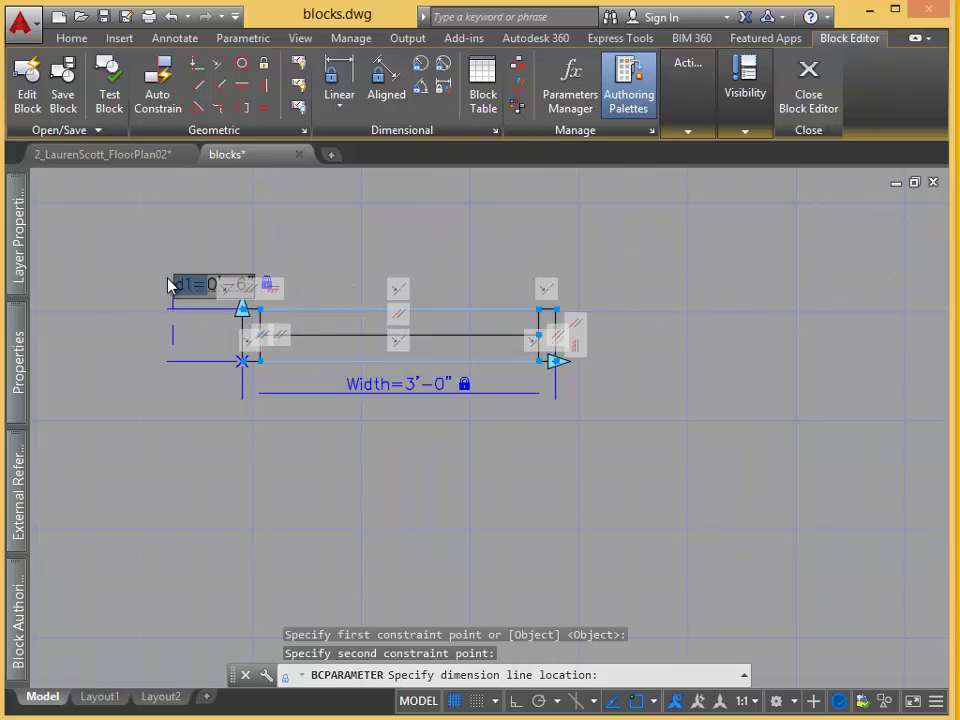
{"action": "type", "text": "Wall Th"}
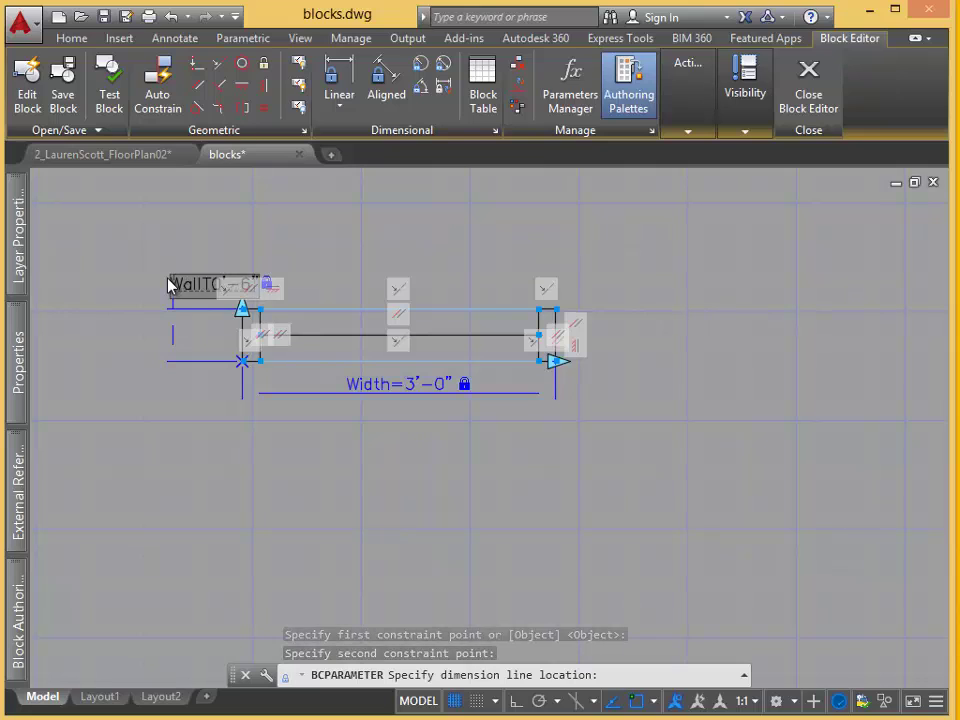
{"action": "type", "text": "ickness"}
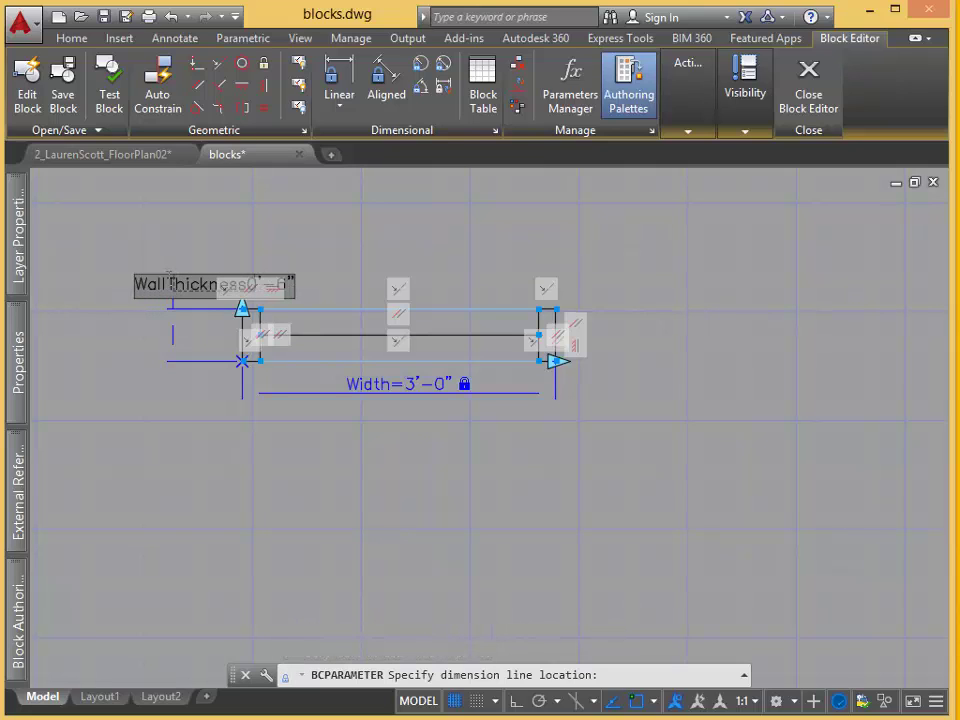
{"action": "type", "text": "=0'-6\""}
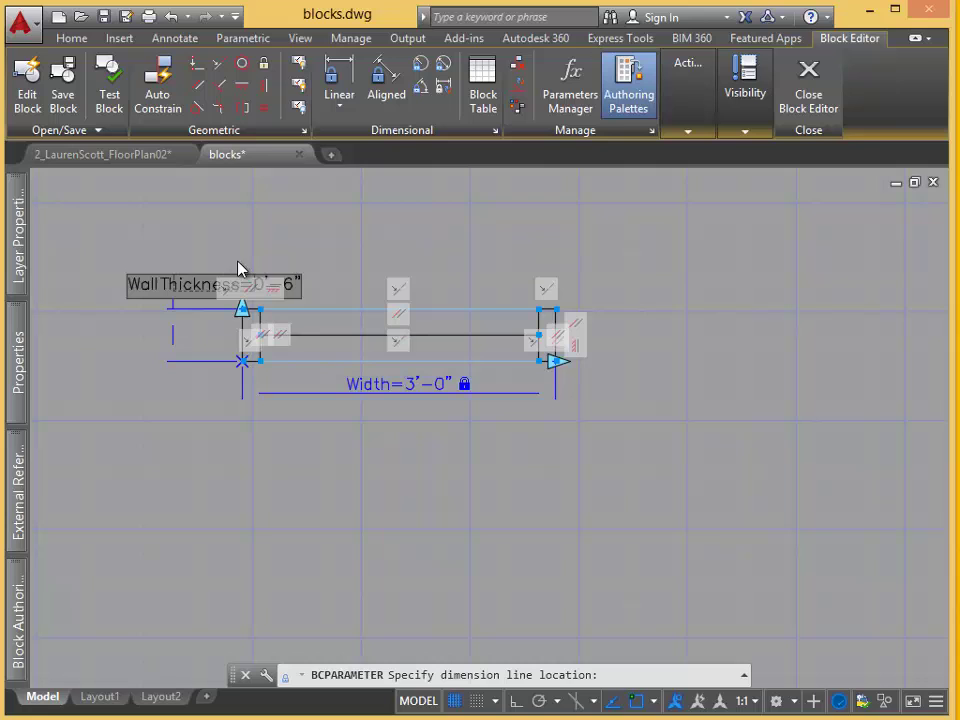
{"action": "left_click", "coordinate": [310, 254]}
Add a 0'-2" linear constraint across the left frame's top, named FrameWidth.
{"action": "scroll", "coordinate": [248, 295], "scroll_direction": "up", "scroll_amount": 6}
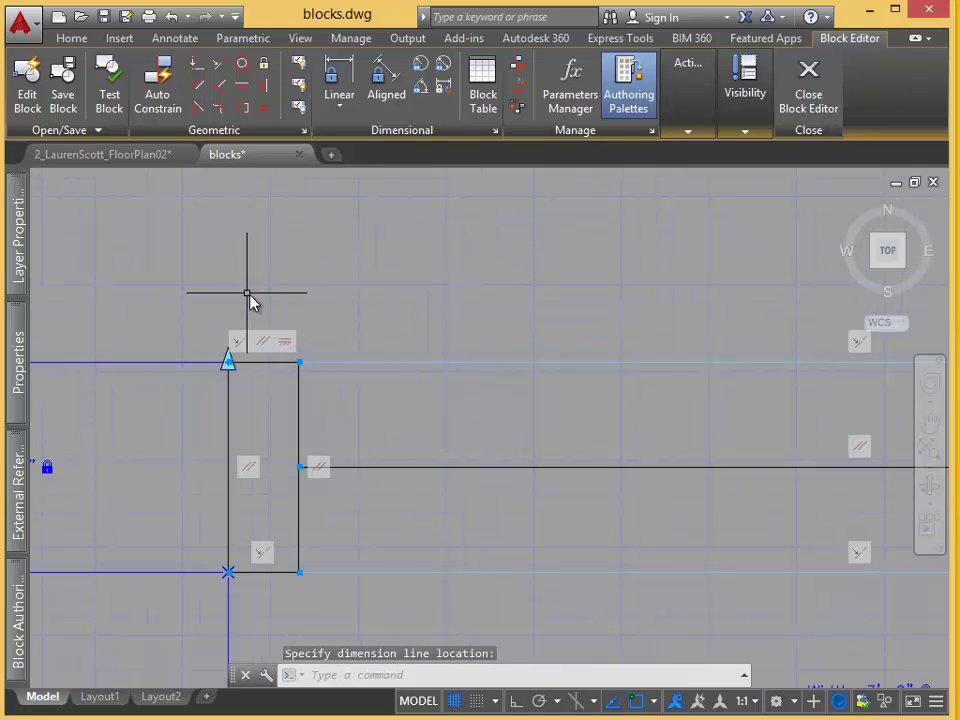
{"action": "left_click", "coordinate": [346, 78]}
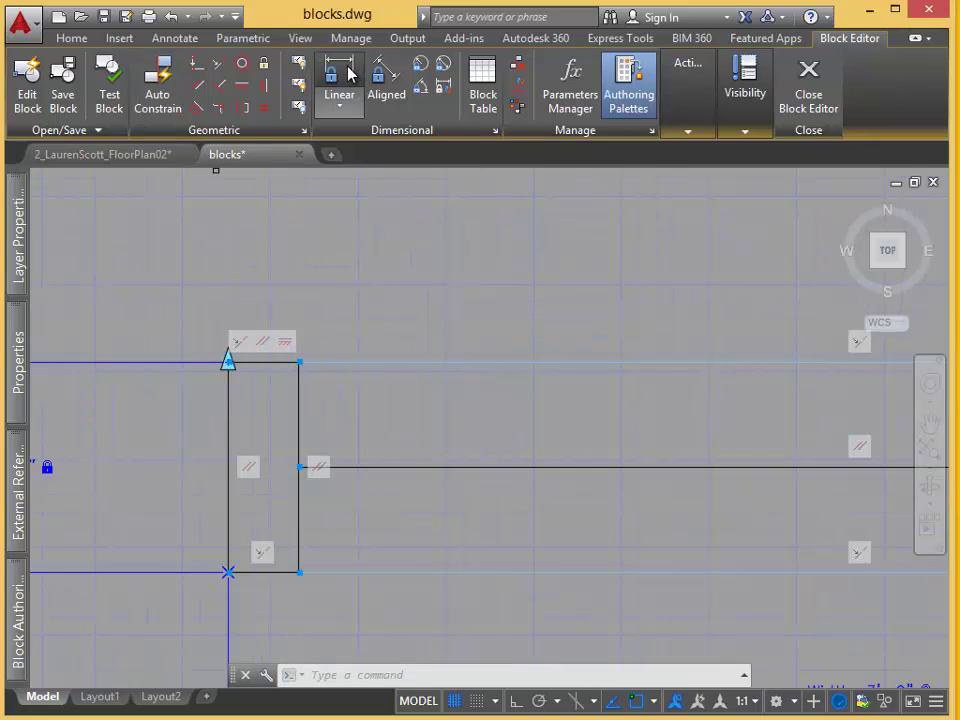
{"action": "left_click", "coordinate": [228, 361]}
{"action": "left_click", "coordinate": [299, 362]}
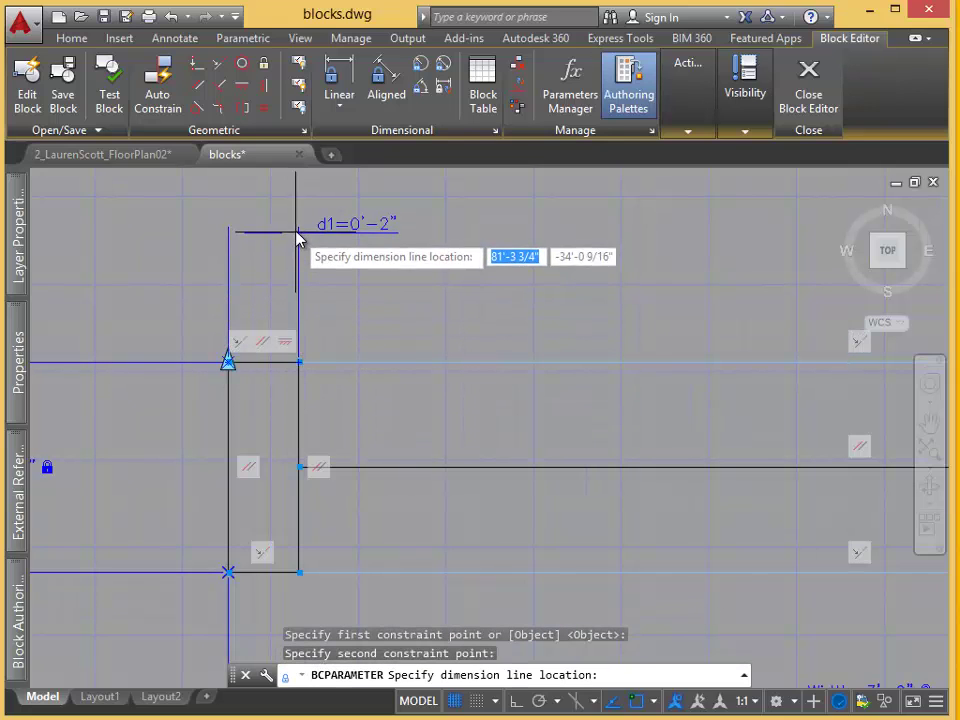
{"action": "left_click", "coordinate": [303, 226]}
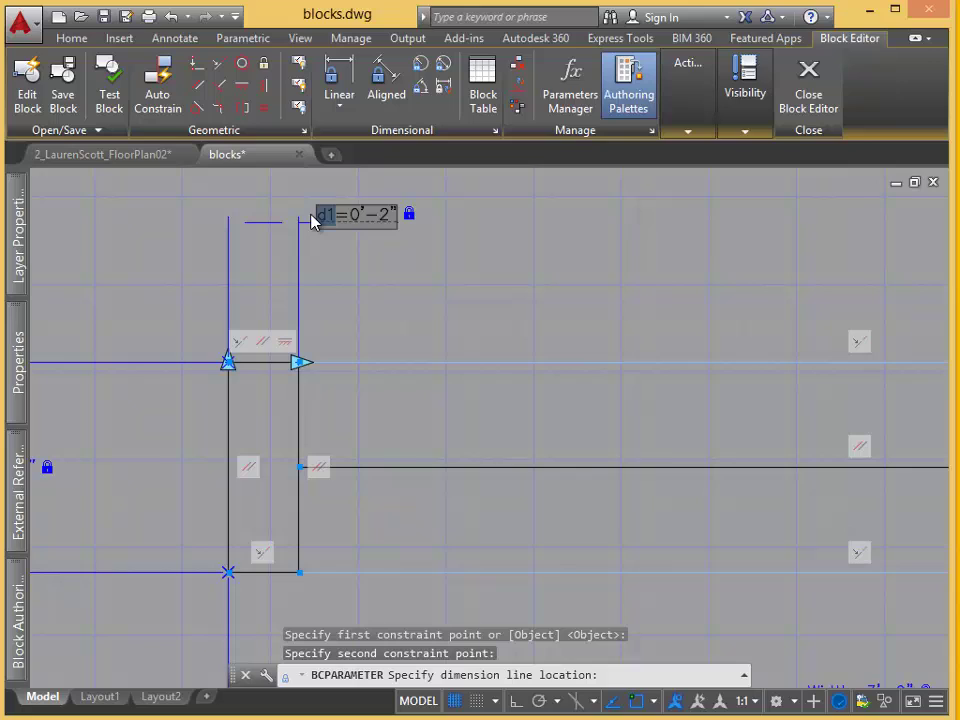
{"action": "type", "text": "FrameWidt"}
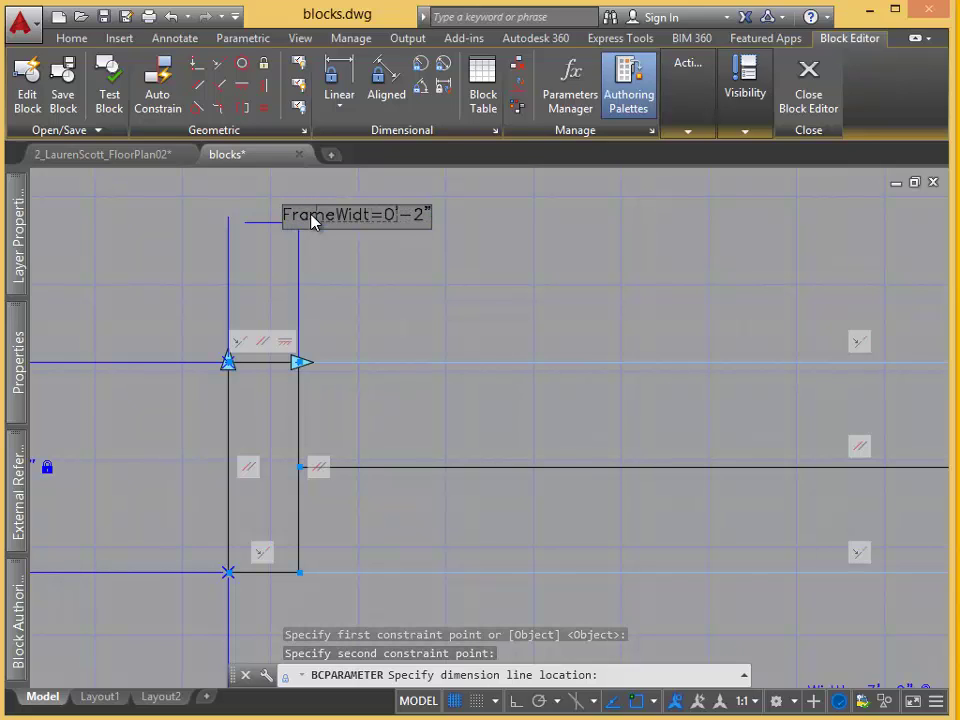
{"action": "type", "text": "h"}
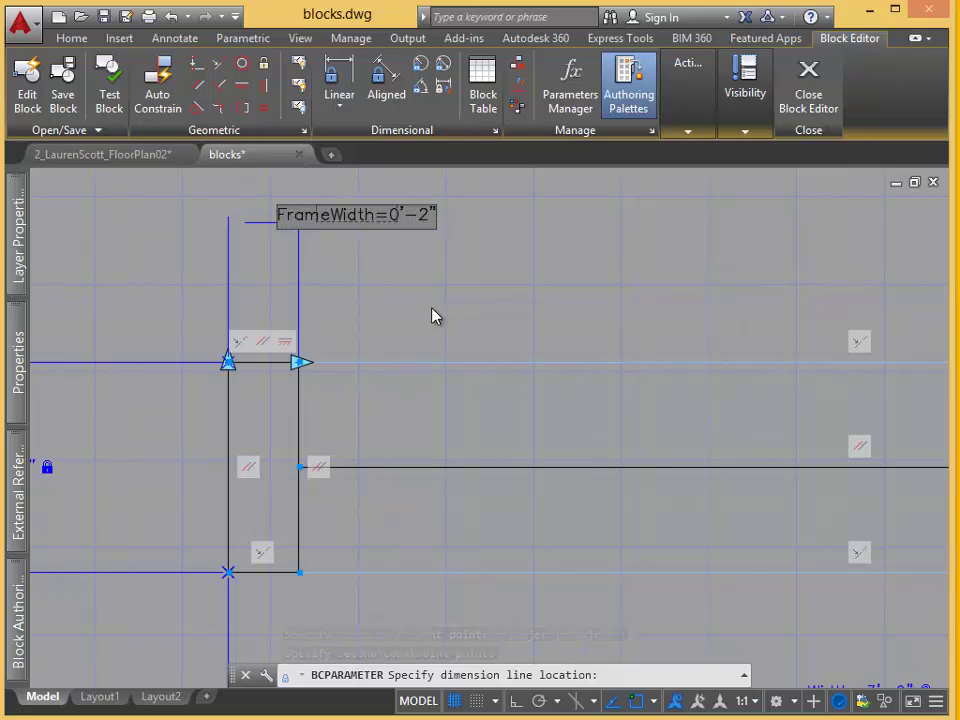
{"action": "key", "text": "Return"}
Place a linear constraint named FrameWidth2 across the right frame's top corners.
{"action": "scroll", "coordinate": [643, 656], "scroll_direction": "down", "scroll_amount": 4}
{"action": "middle_click_drag", "start_coordinate": [643, 656], "coordinate": [471, 486]}
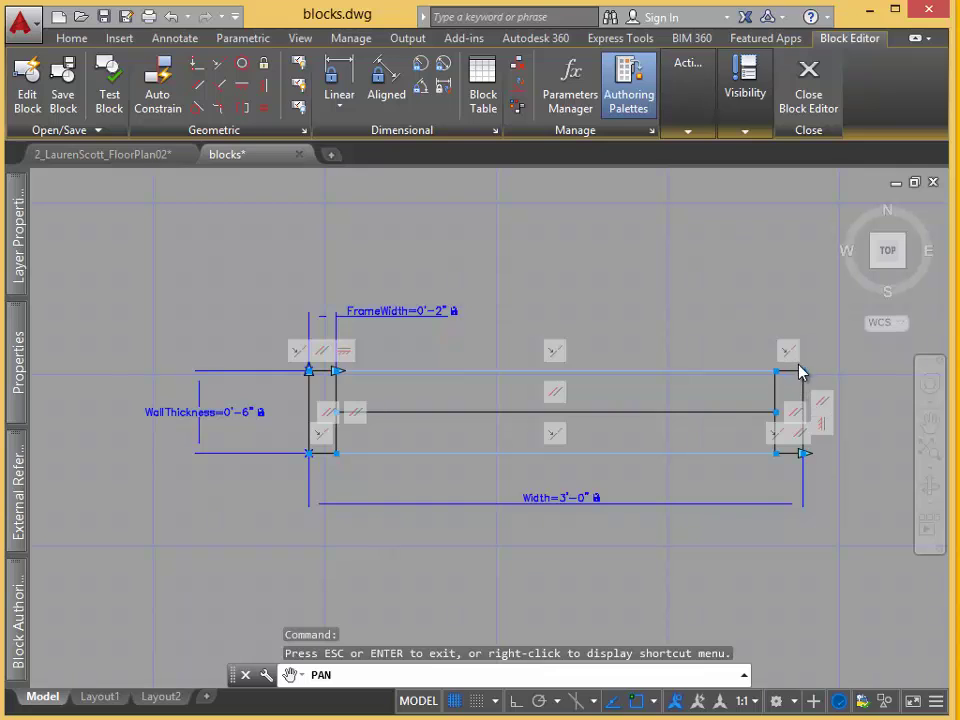
{"action": "scroll", "coordinate": [813, 364], "scroll_direction": "up", "scroll_amount": 4}
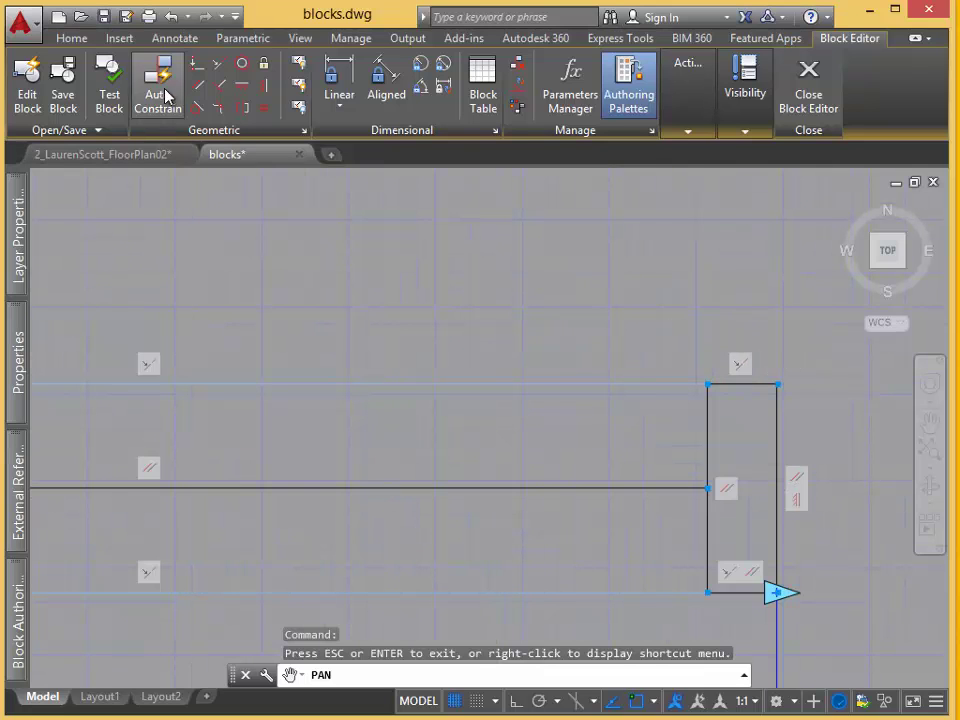
{"action": "left_click", "coordinate": [339, 80]}
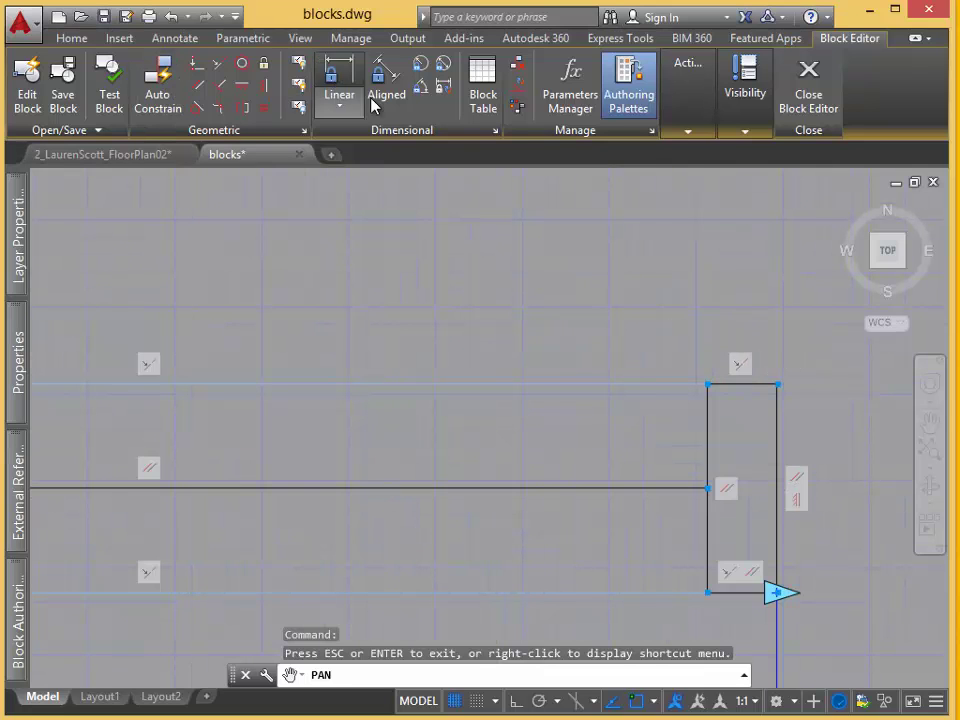
{"action": "left_click", "coordinate": [776, 384]}
{"action": "left_click", "coordinate": [712, 383]}
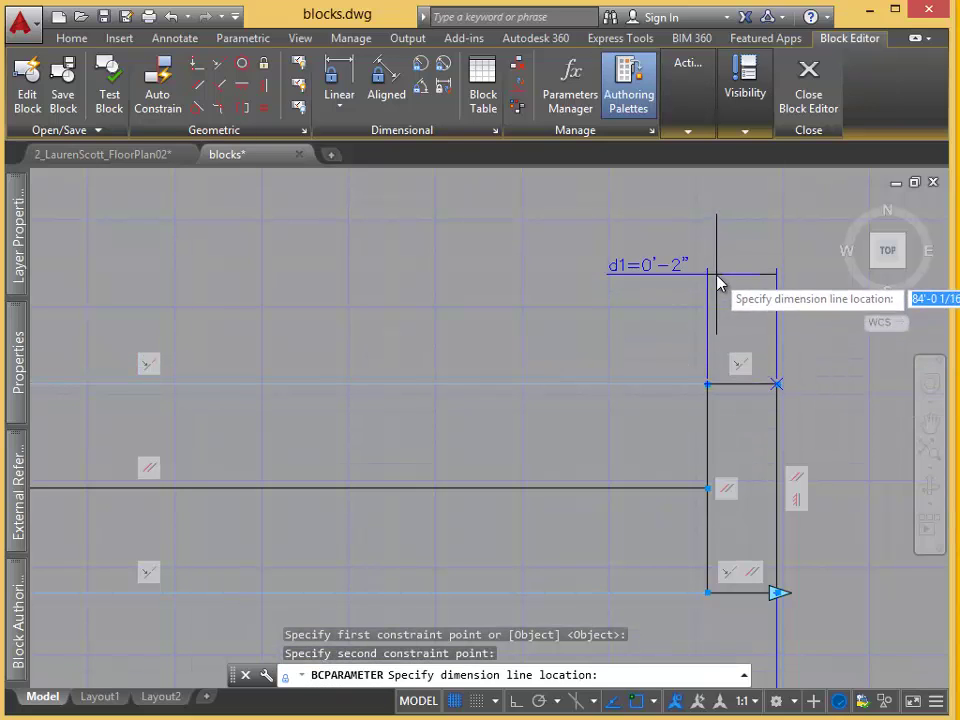
{"action": "left_click", "coordinate": [668, 275]}
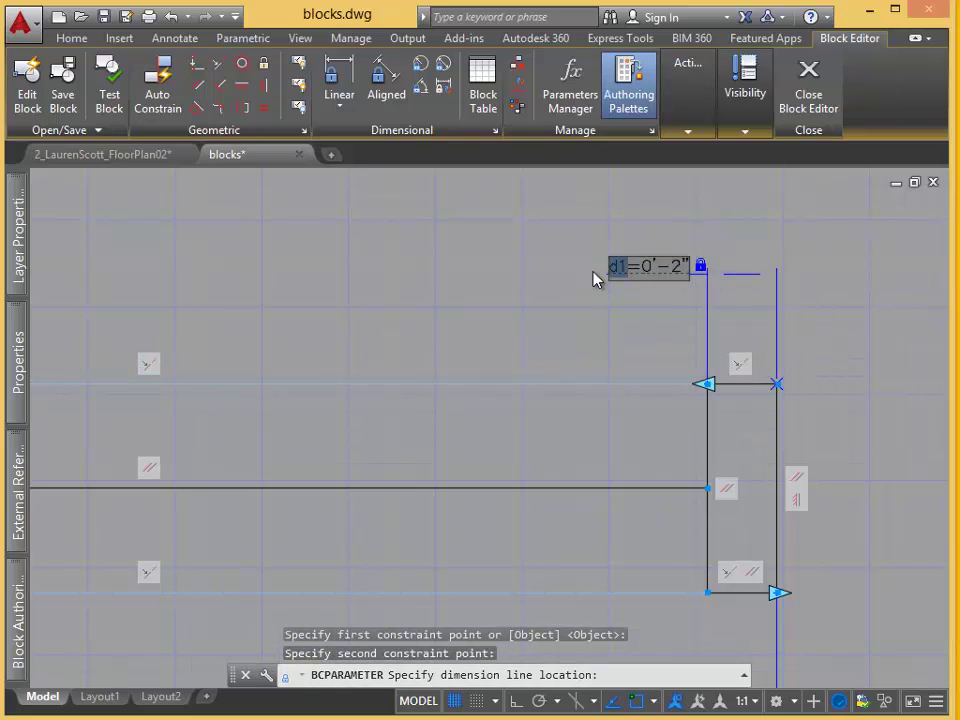
{"action": "type", "text": "FrameW"}
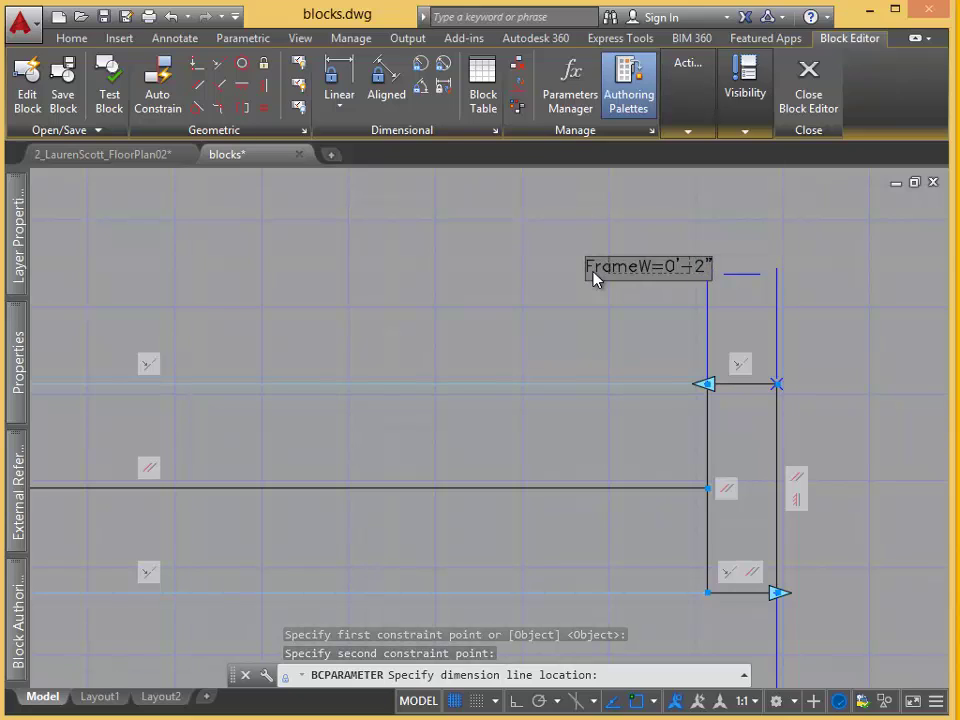
{"action": "type", "text": "idth2"}
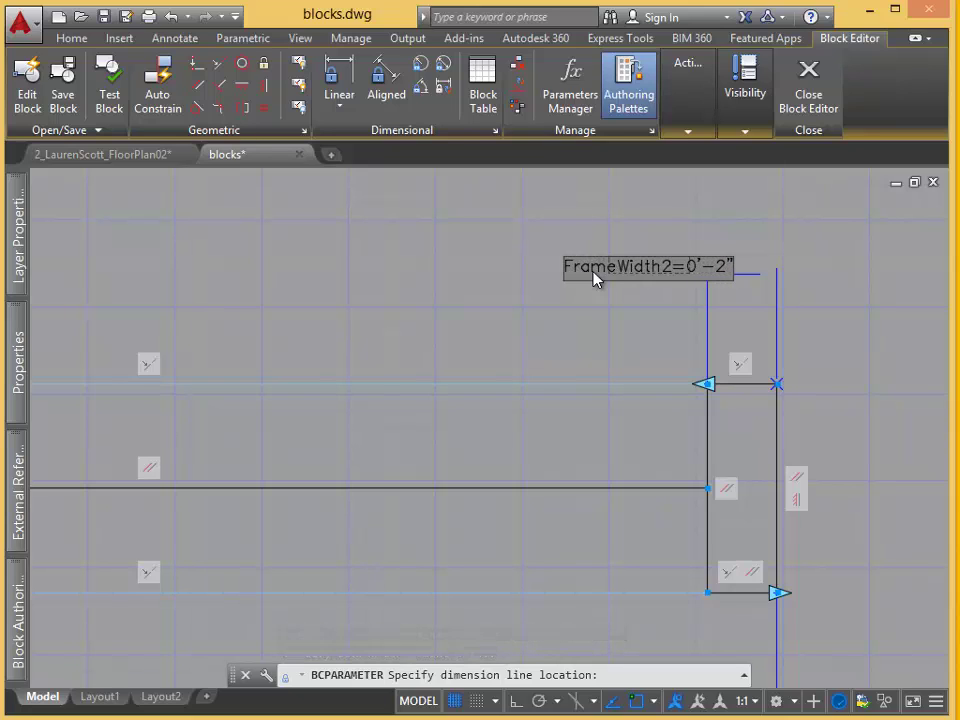
Replace FrameWidth2's 0'-2" value with an expression equal to FrameWidth.
{"action": "left_click_drag", "start_coordinate": [686, 266], "coordinate": [750, 264]}
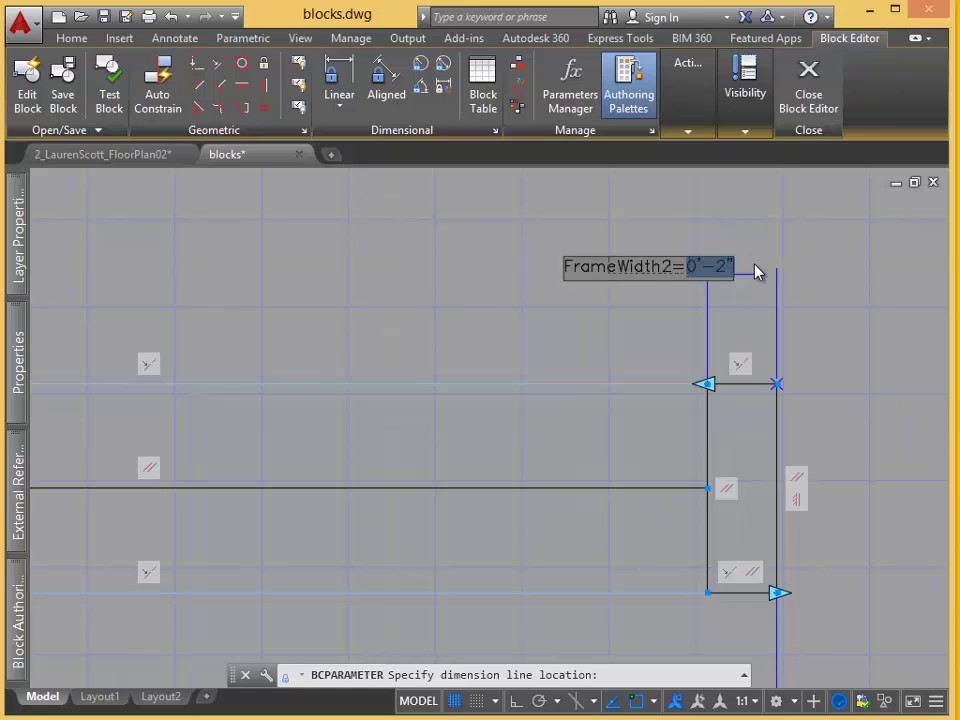
{"action": "type", "text": "FrameWr"}
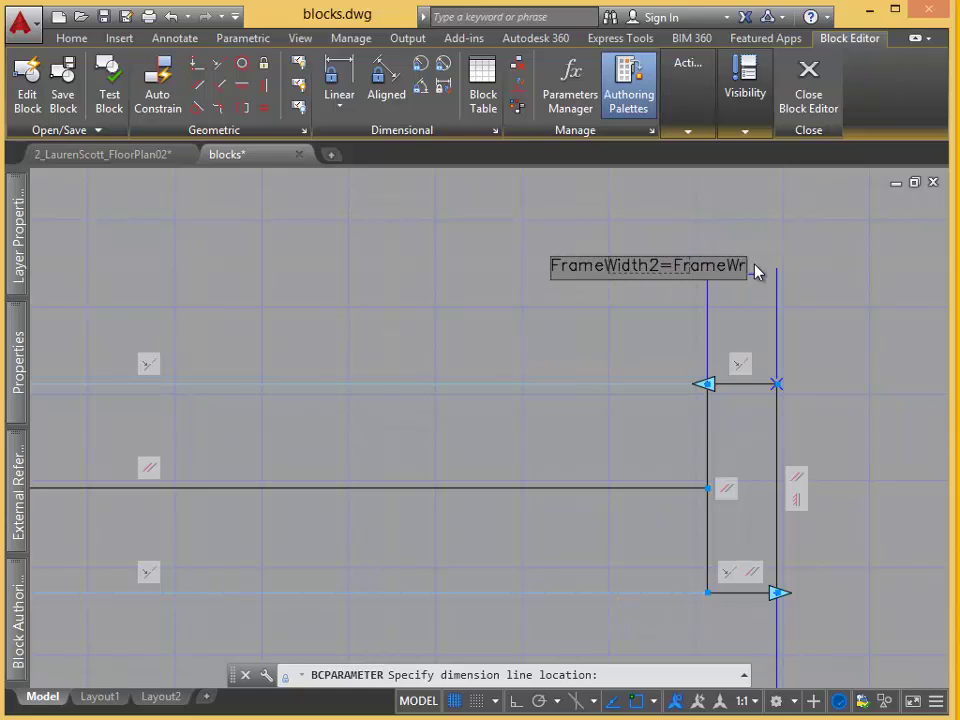
{"action": "key", "text": "BackSpace"}
{"action": "type", "text": "idth"}
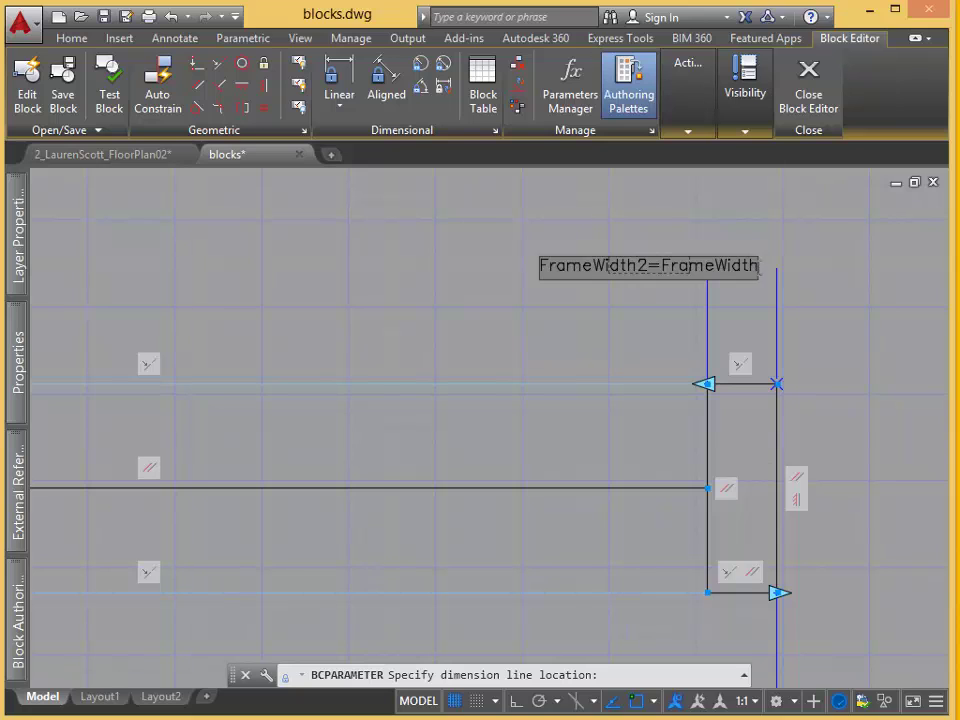
{"action": "left_click", "coordinate": [813, 345]}
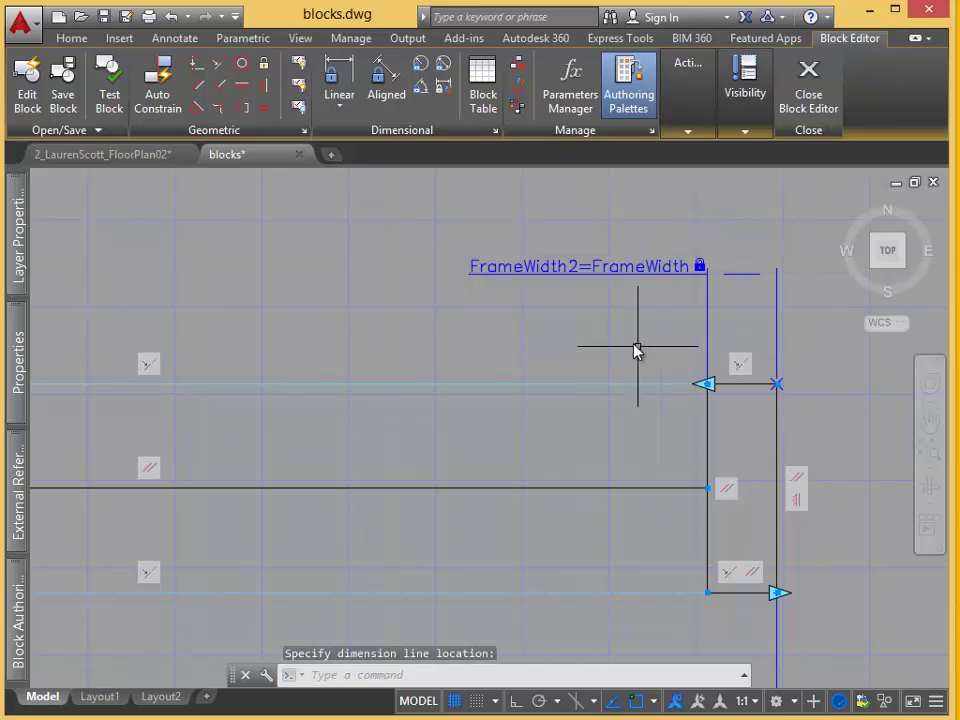
{"action": "scroll", "coordinate": [636, 349], "scroll_direction": "down", "scroll_amount": 3}
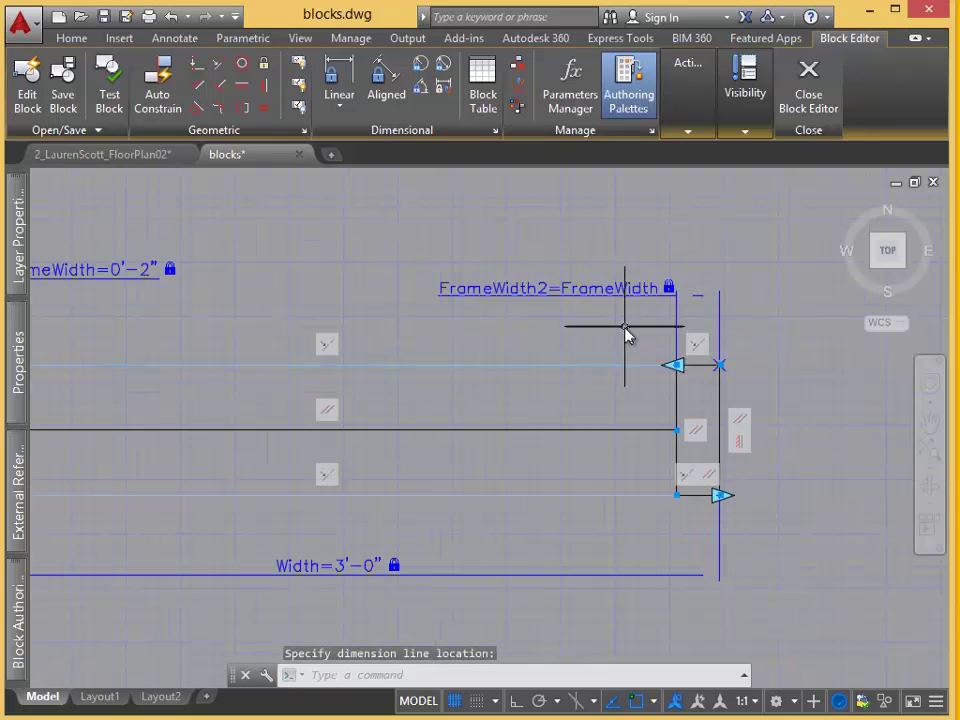
Constrain the midline-to-bottom-line distance as MidLine = WallThickness/2.
{"action": "left_click", "coordinate": [341, 90]}
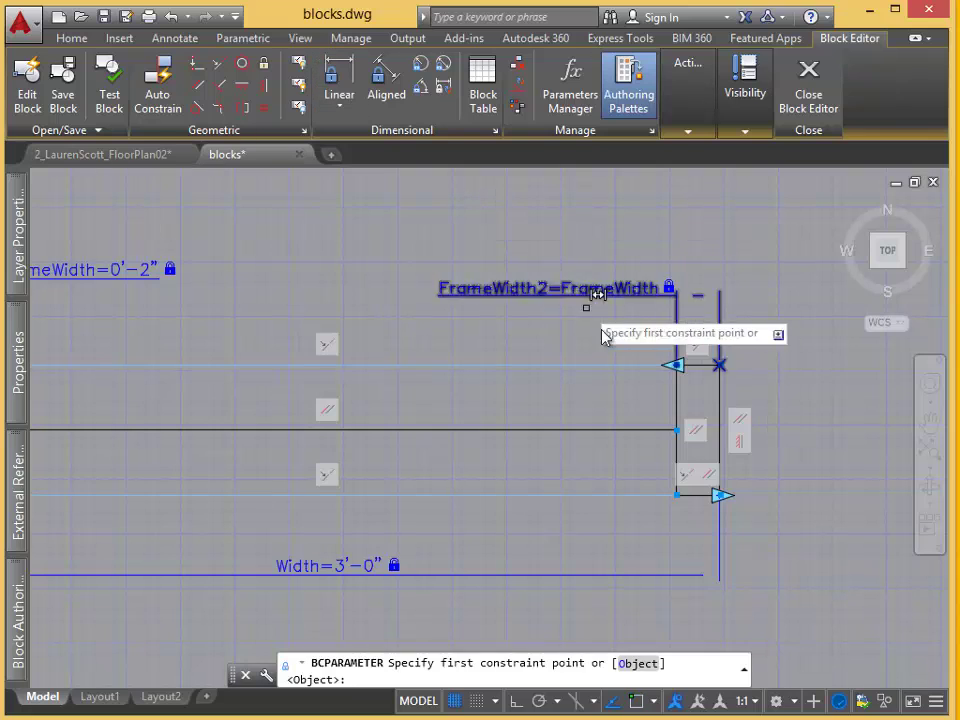
{"action": "left_click", "coordinate": [677, 431]}
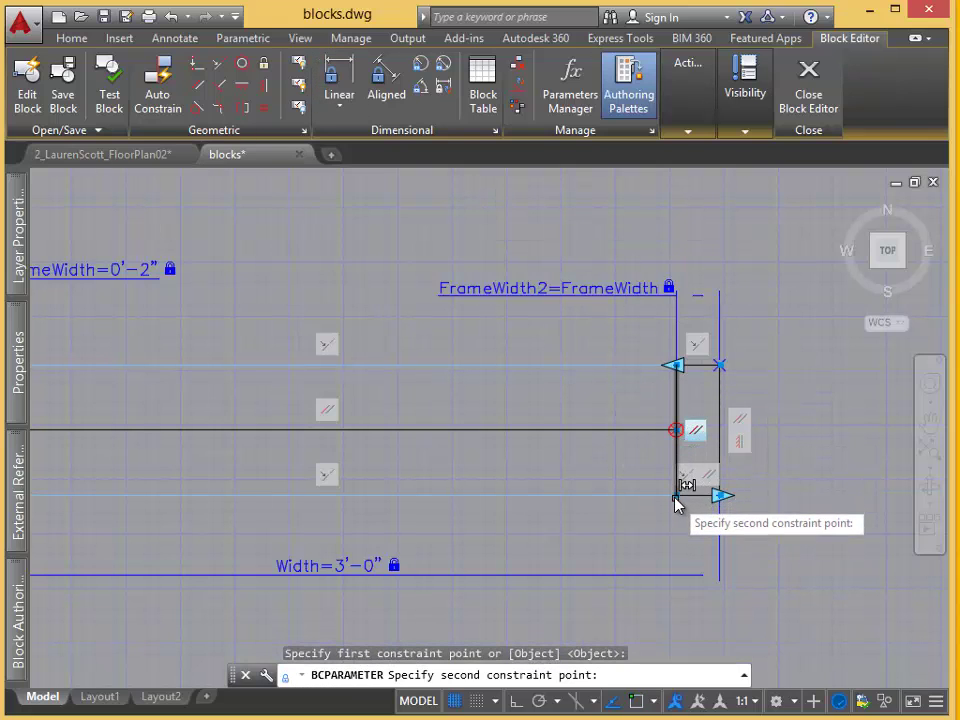
{"action": "left_click", "coordinate": [676, 496]}
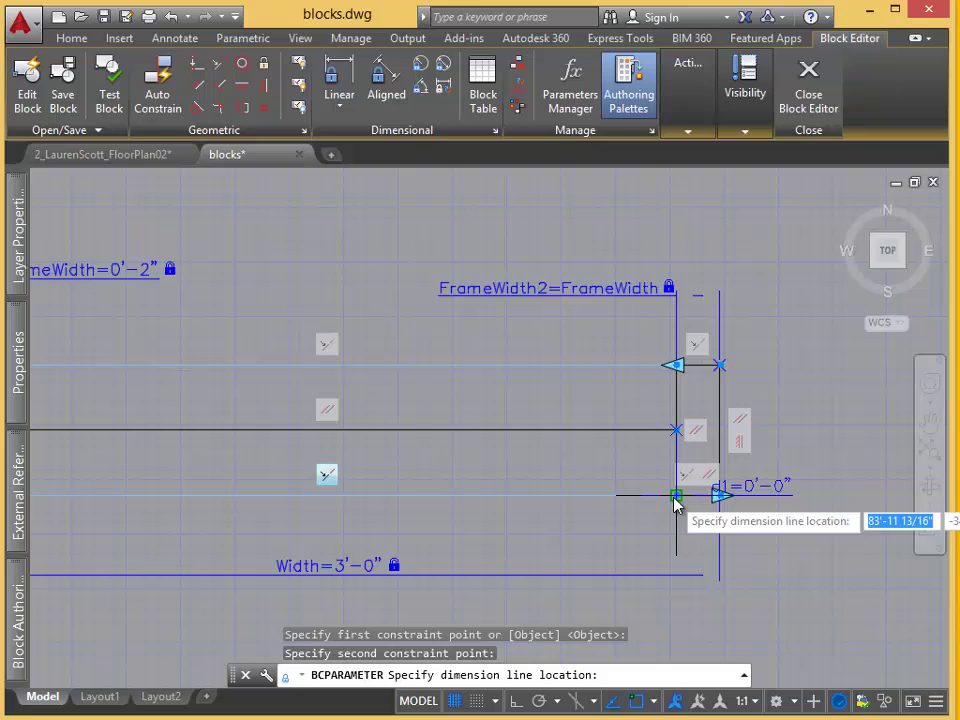
{"action": "left_click", "coordinate": [838, 501]}
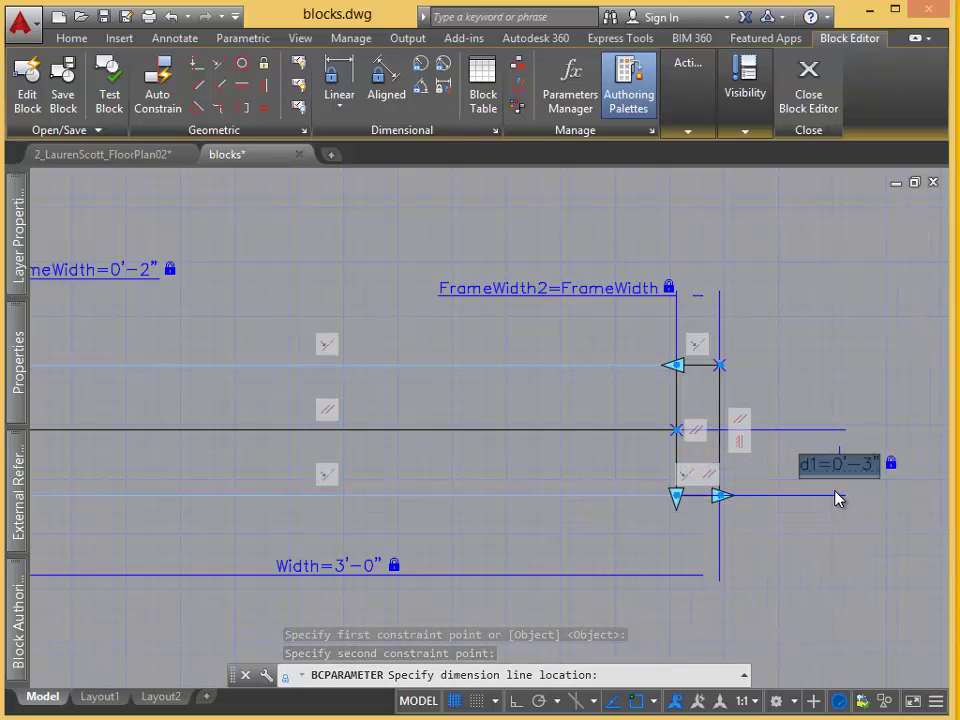
{"action": "double_click", "coordinate": [808, 464]}
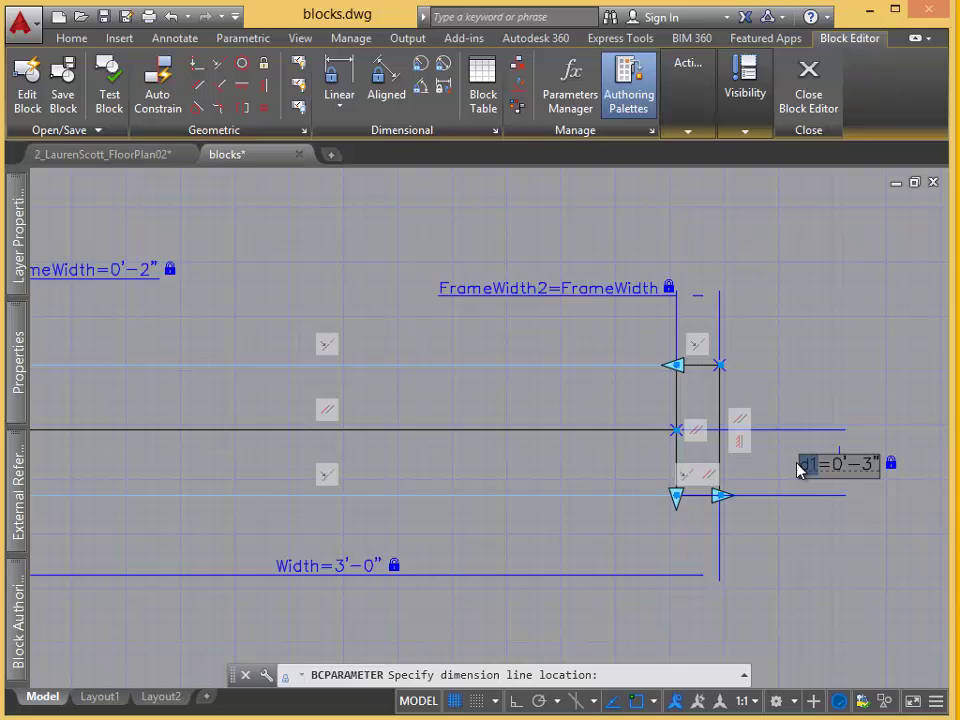
{"action": "type", "text": "MidLine"}
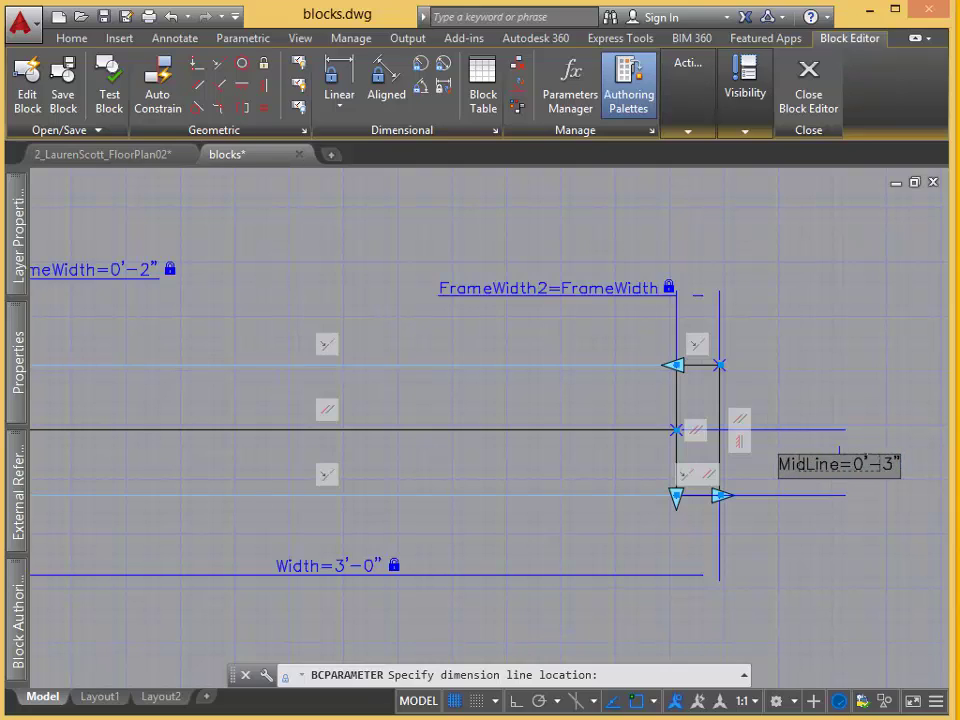
{"action": "left_click_drag", "start_coordinate": [853, 464], "coordinate": [912, 471]}
{"action": "type", "text": "WallThick"}
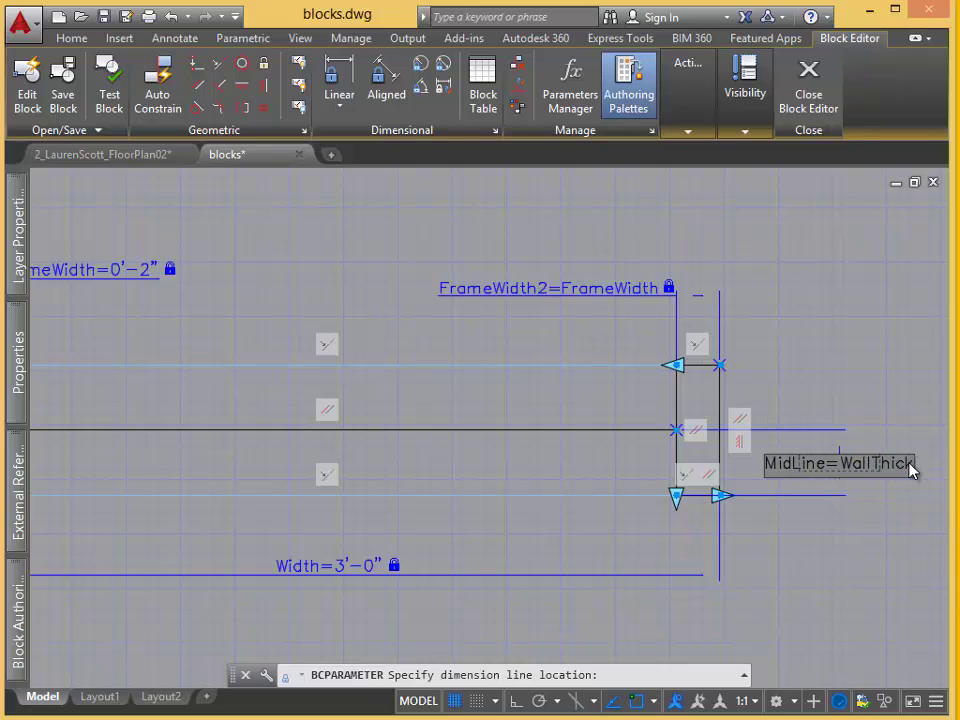
{"action": "type", "text": "ness/2"}
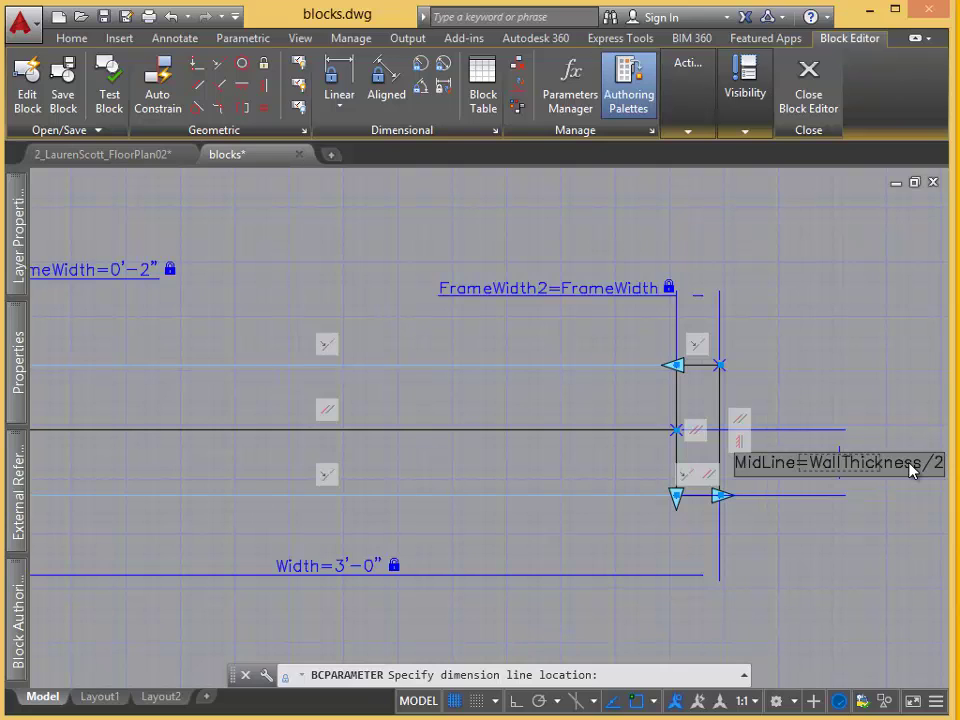
{"action": "key", "text": "Return"}
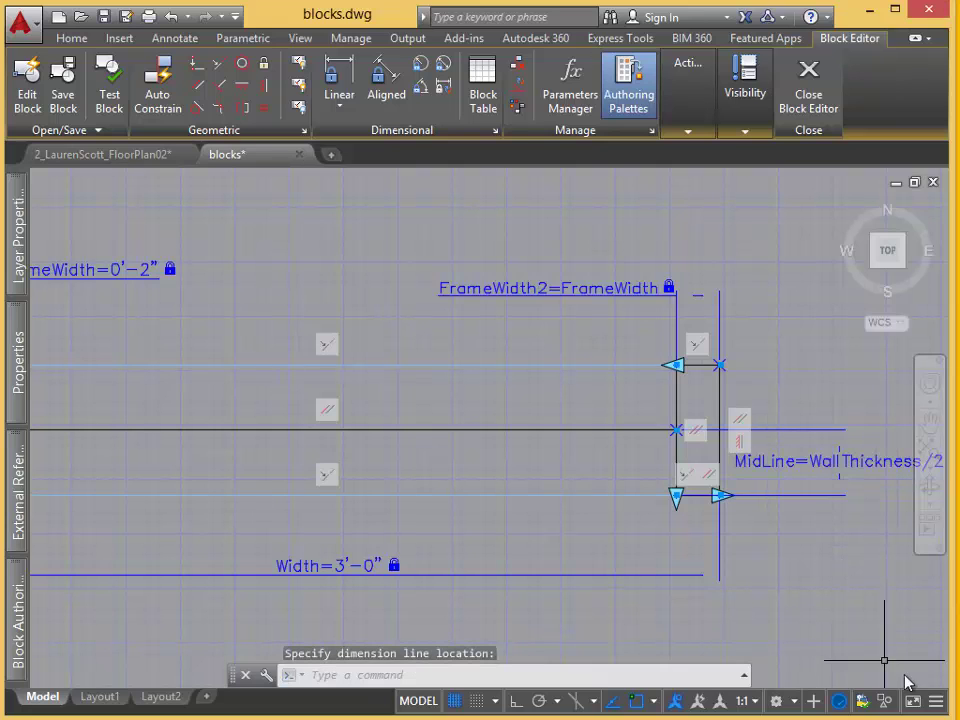
{"action": "middle_click_drag", "start_coordinate": [806, 652], "coordinate": [868, 638]}
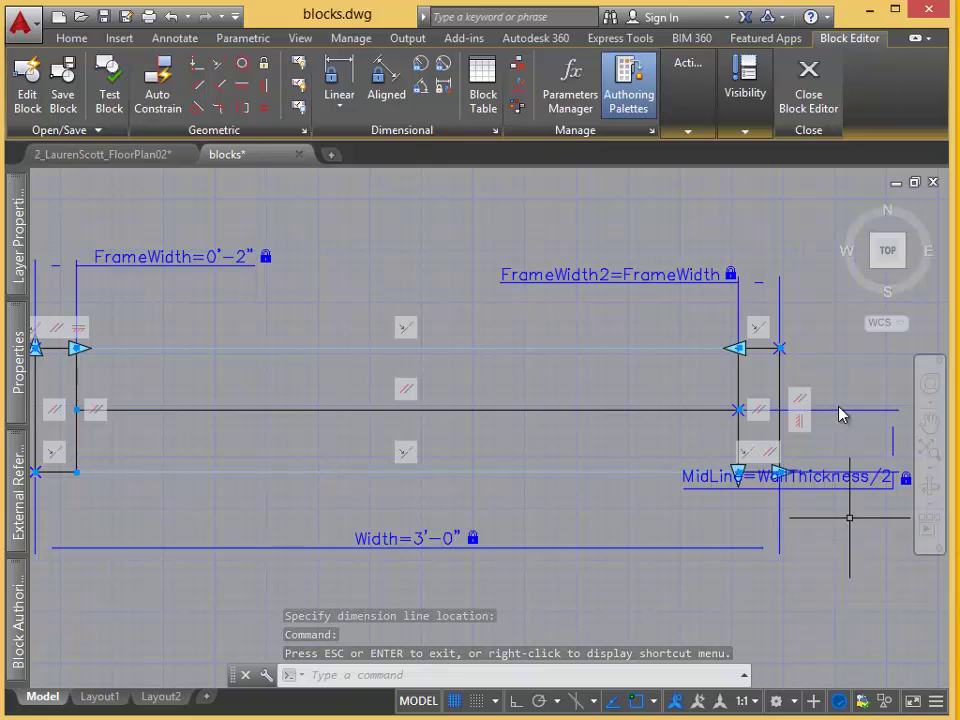
Close the Block Editor, saving the Window block's constraint changes.
{"action": "left_click", "coordinate": [810, 100]}
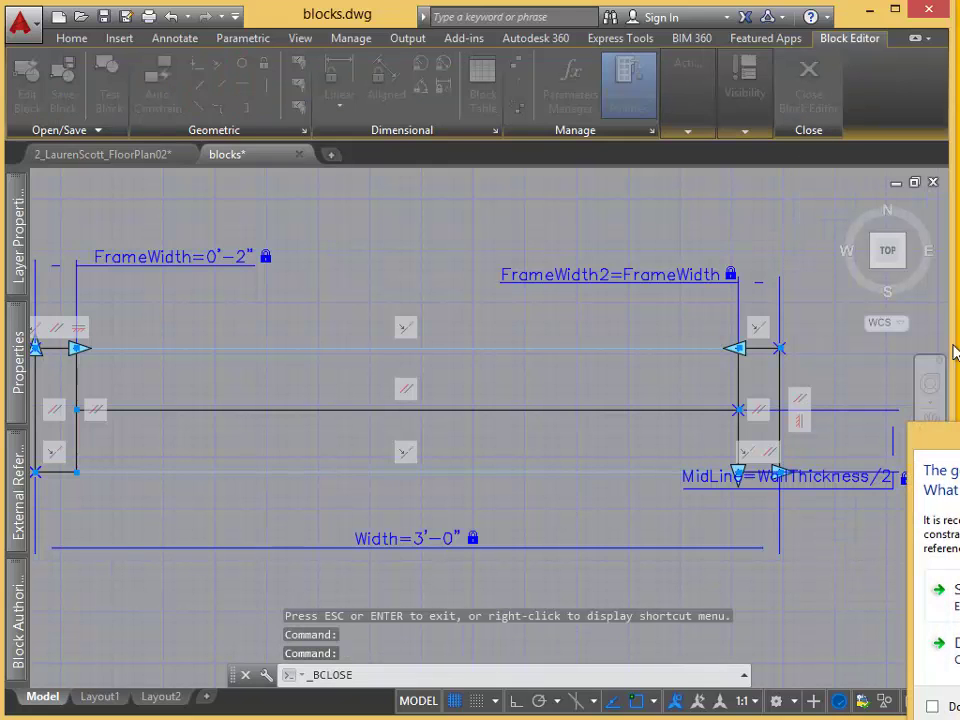
{"action": "left_click_drag", "start_coordinate": [940, 436], "coordinate": [490, 268]}
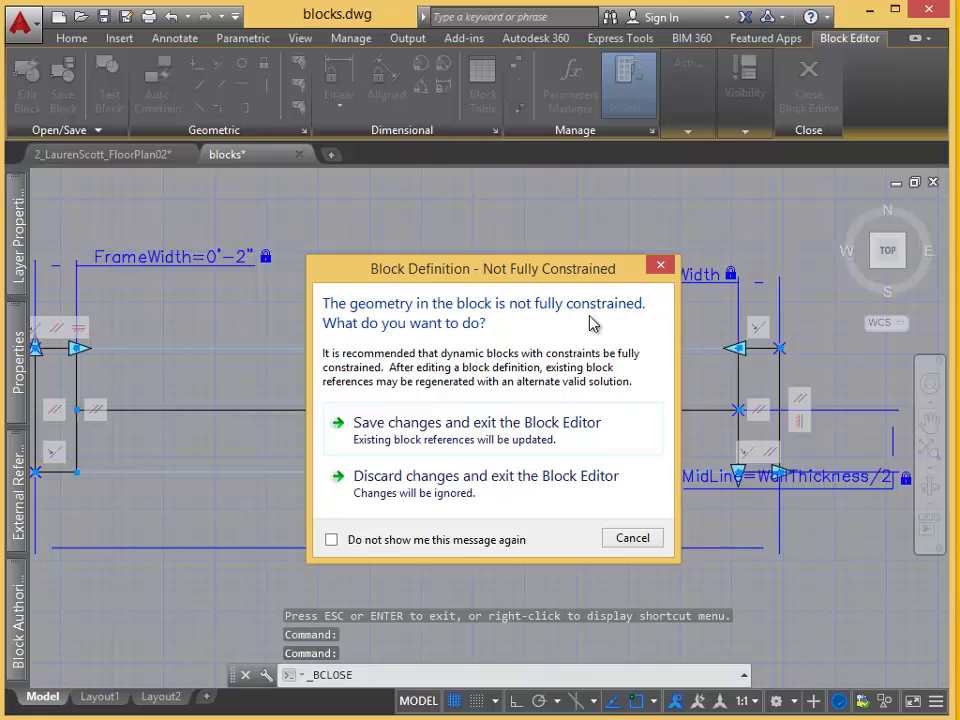
{"action": "left_click", "coordinate": [563, 432]}
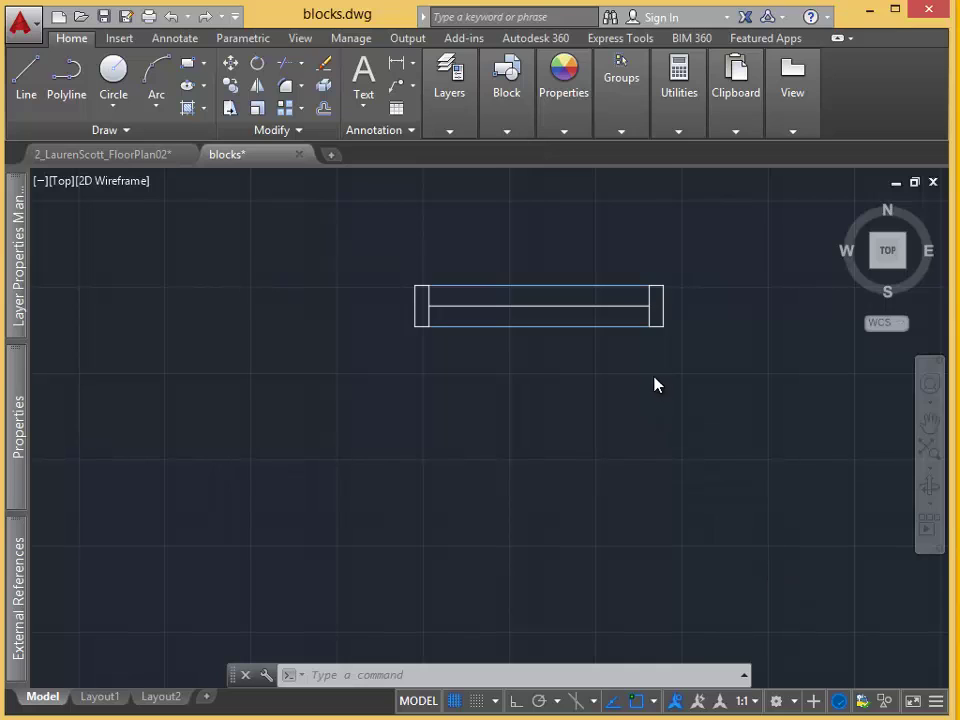
In Properties, set the Window block's Width to 4', WallThickness to 8" and FrameWidth to 6".
{"action": "left_click", "coordinate": [618, 327]}
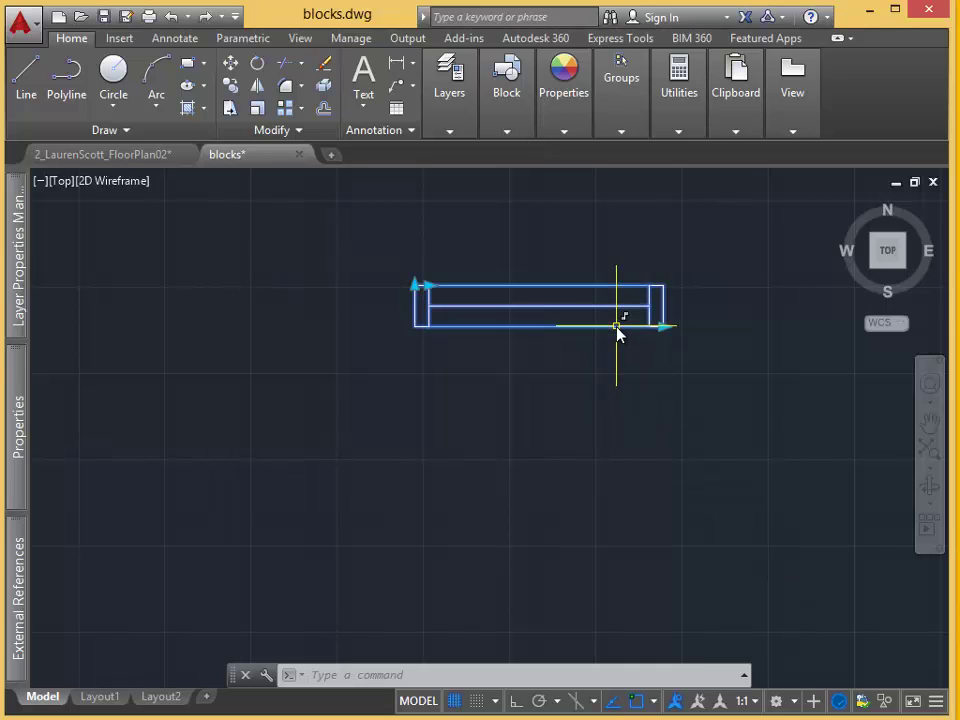
{"action": "mouse_move", "coordinate": [21, 428]}
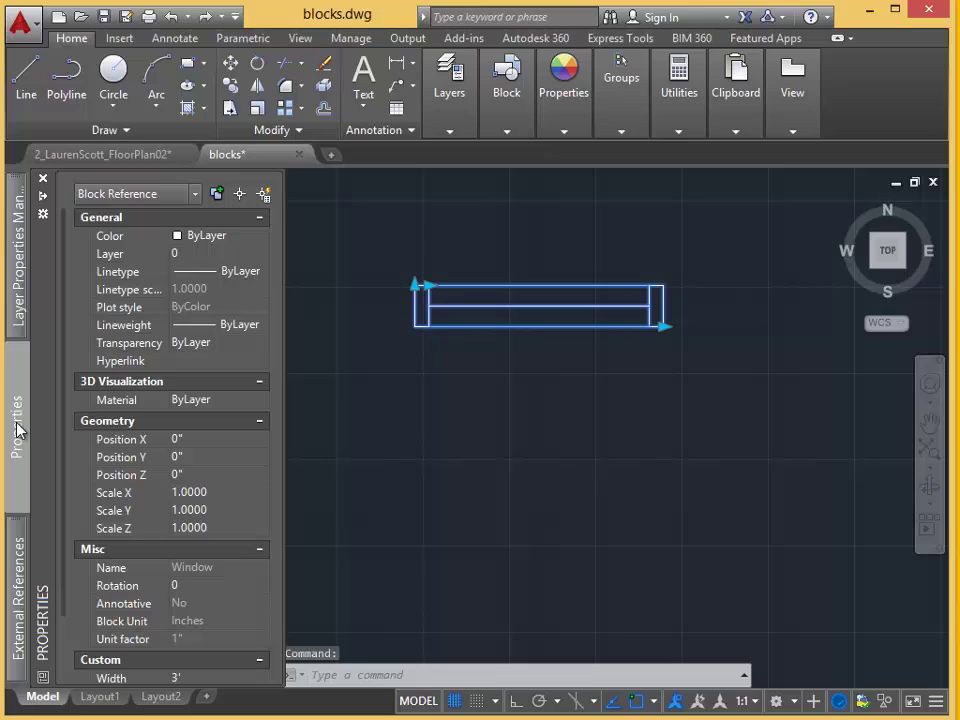
{"action": "scroll", "coordinate": [207, 451], "scroll_direction": "down", "scroll_amount": 3}
{"action": "left_click", "coordinate": [178, 590]}
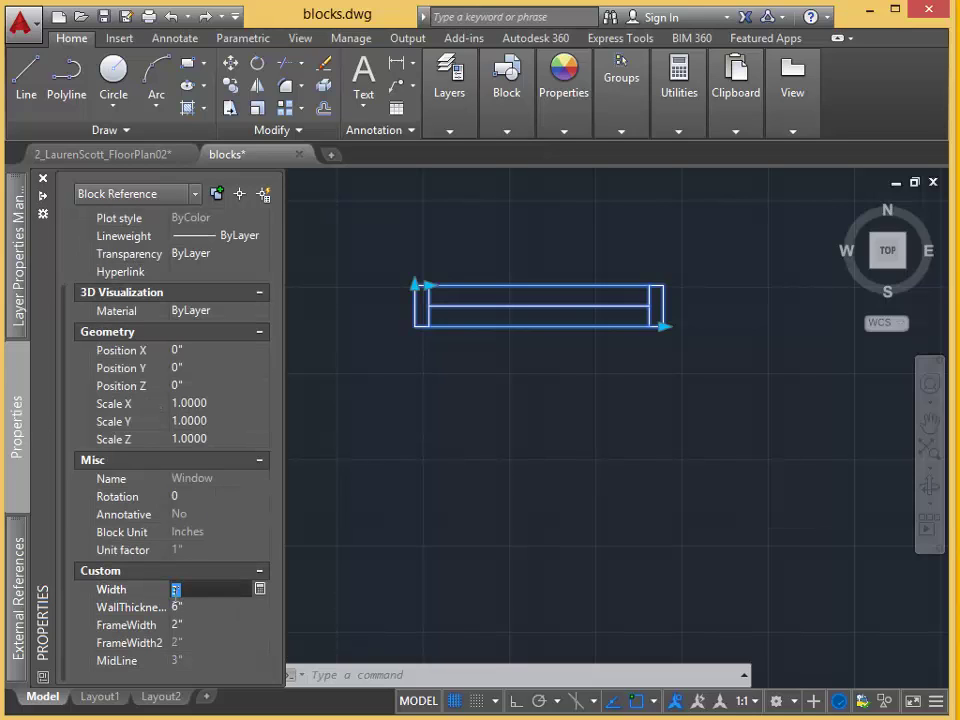
{"action": "key", "text": "Return"}
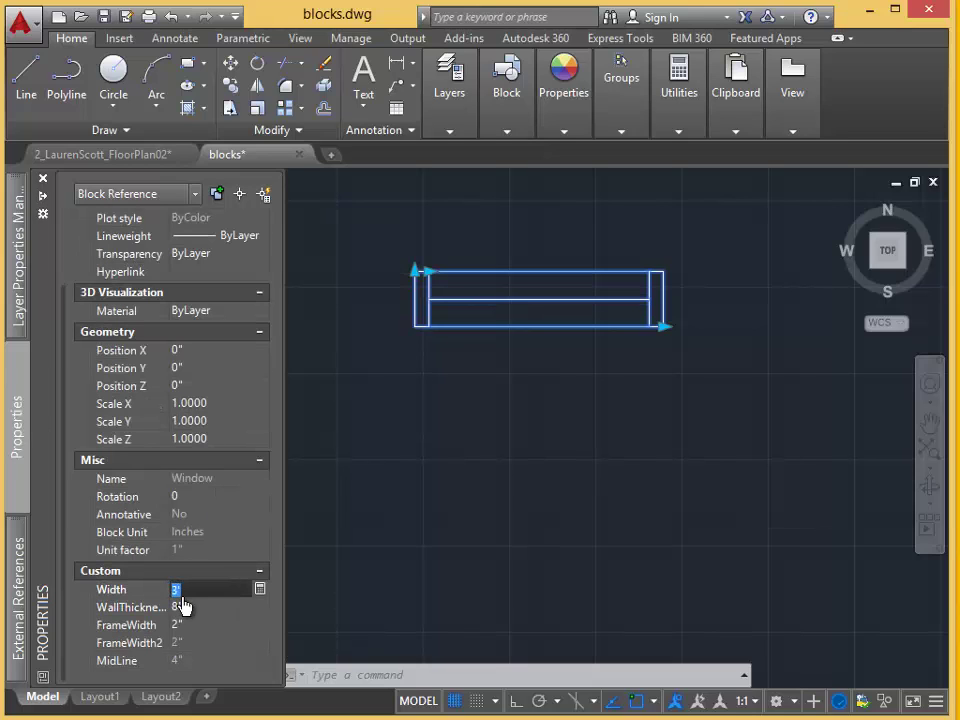
{"action": "type", "text": "4"}
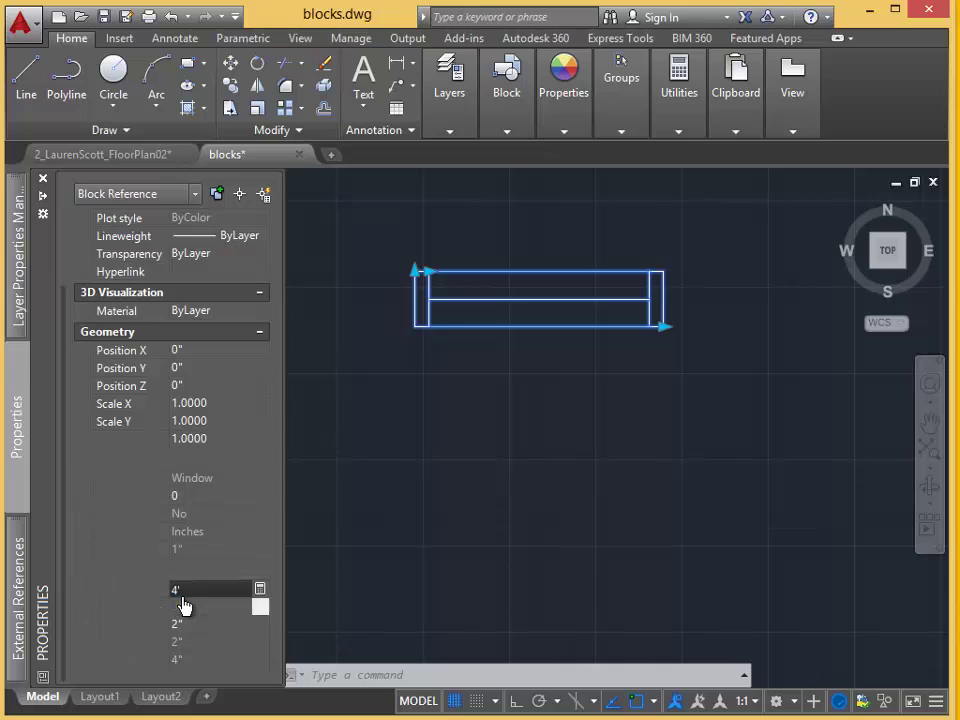
{"action": "left_click", "coordinate": [182, 606]}
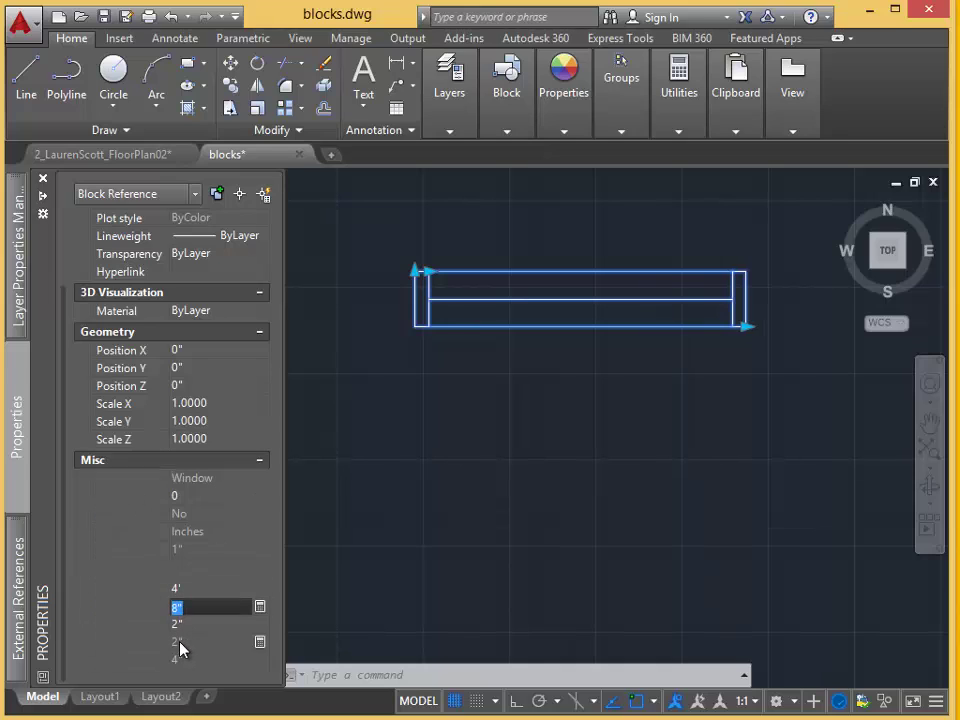
{"action": "left_click", "coordinate": [208, 627]}
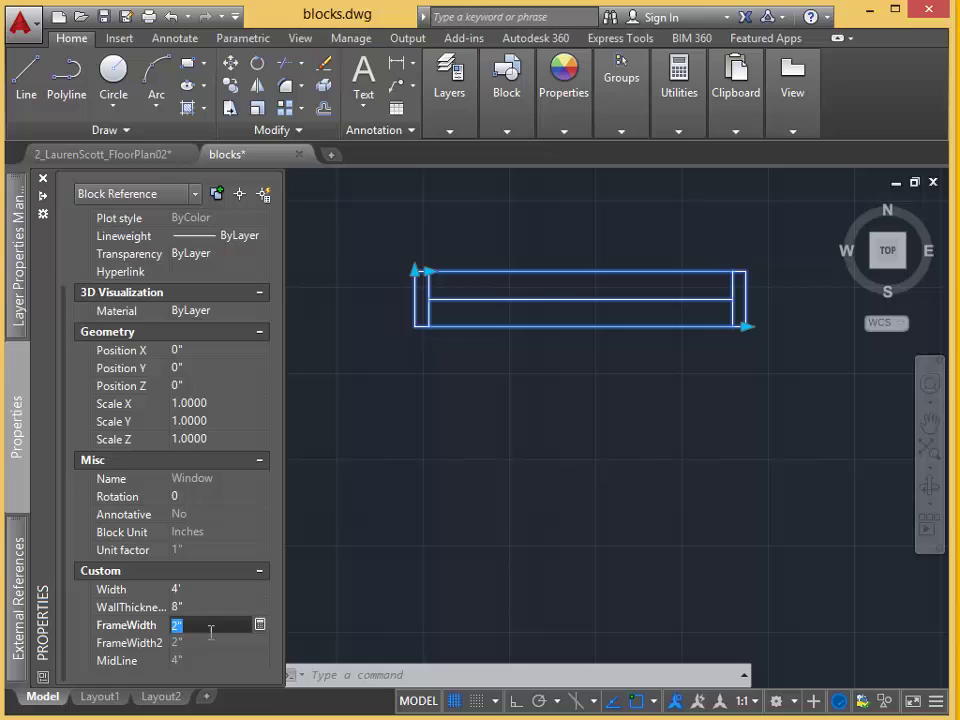
{"action": "type", "text": "6\""}
{"action": "key", "text": "Return"}
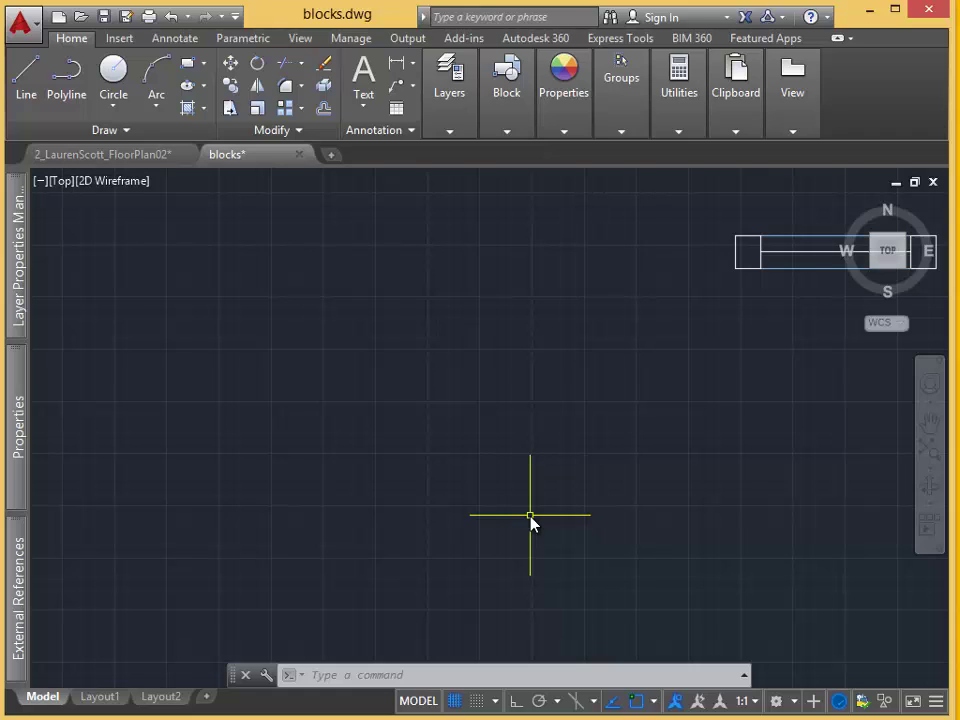
Draw an upright 2" by 36" rectangle with REC using the Dimensions option.
{"action": "type", "text": "rec"}
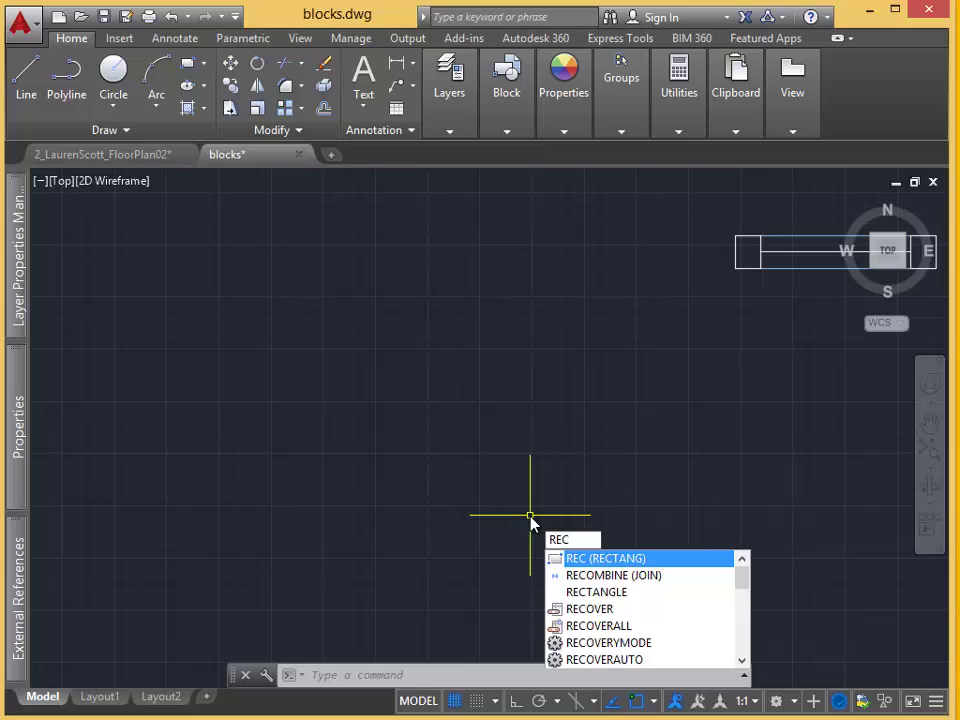
{"action": "key", "text": "Return"}
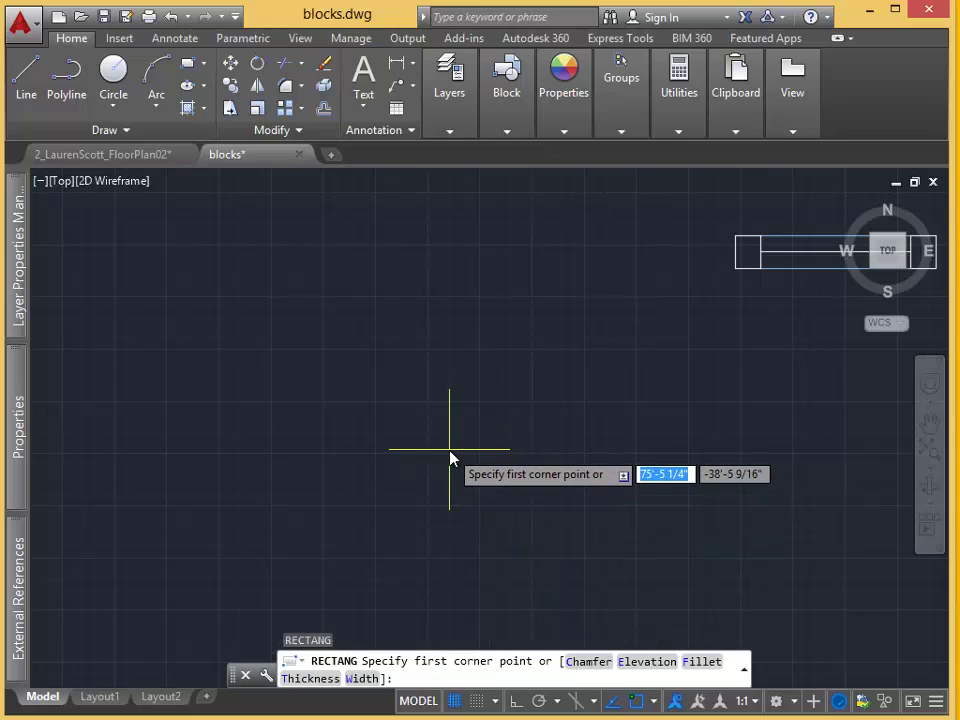
{"action": "left_click", "coordinate": [450, 455]}
{"action": "type", "text": "d"}
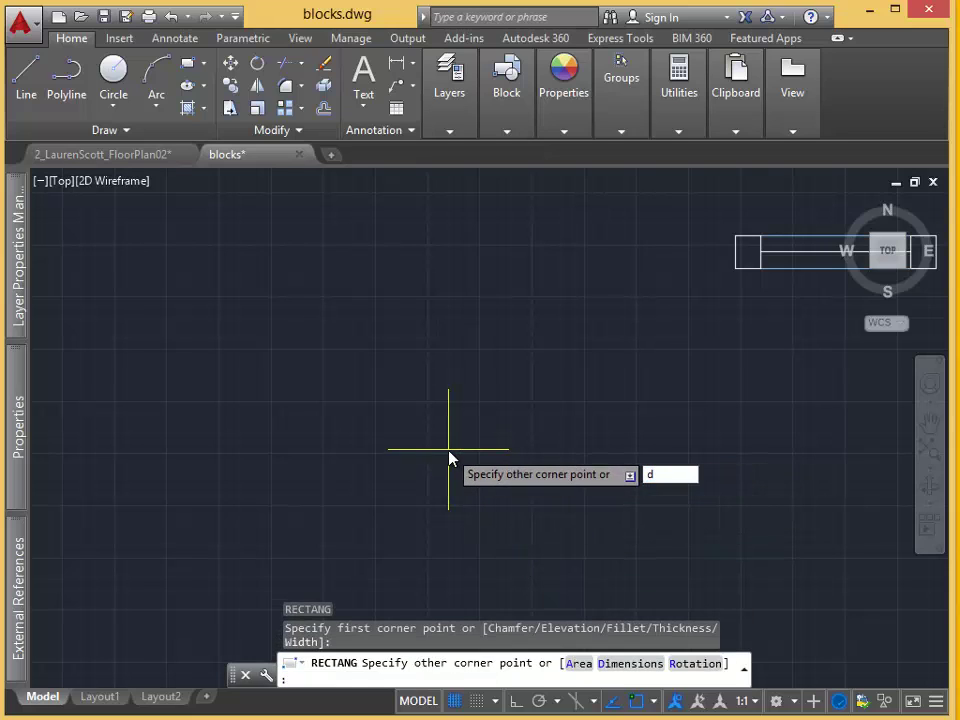
{"action": "key", "text": "Return"}
{"action": "type", "text": "2\""}
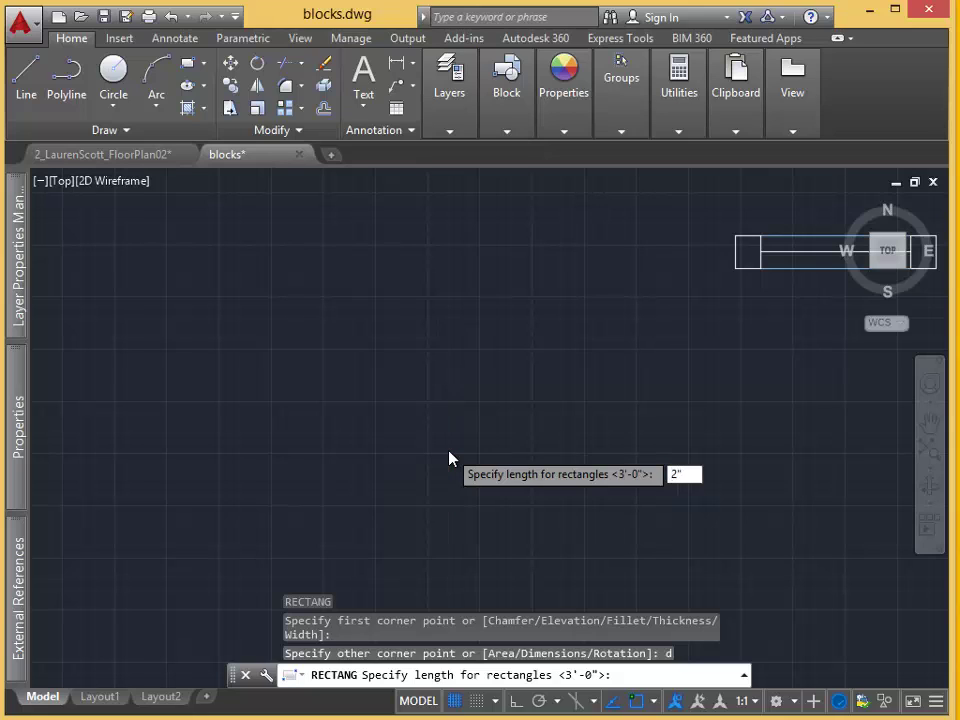
{"action": "key", "text": "Return"}
{"action": "type", "text": "36"}
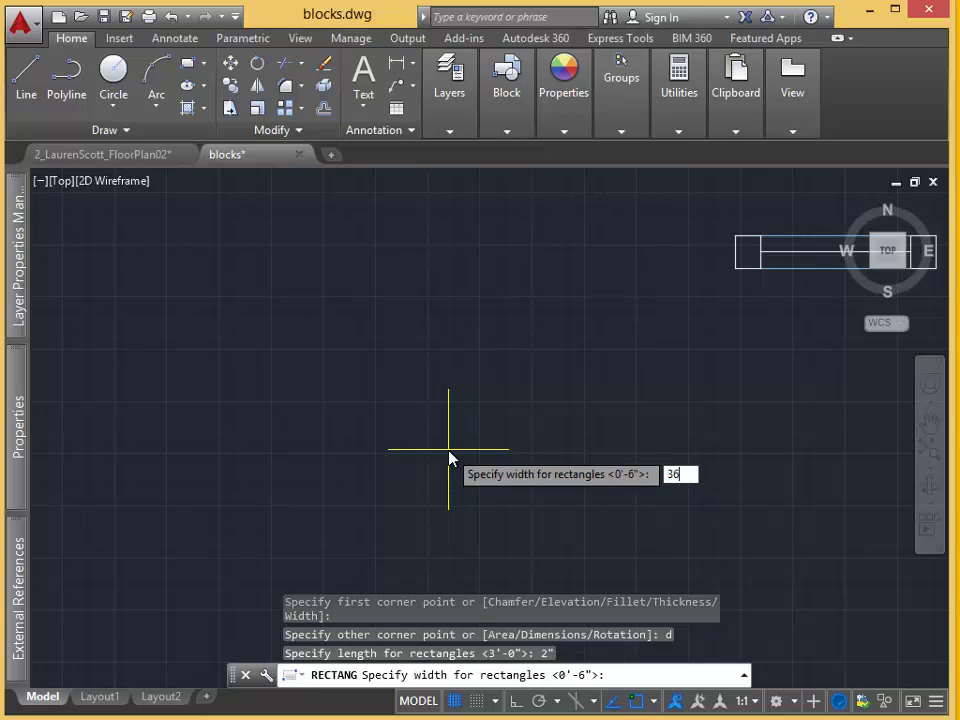
{"action": "type", "text": "\""}
{"action": "key", "text": "Return"}
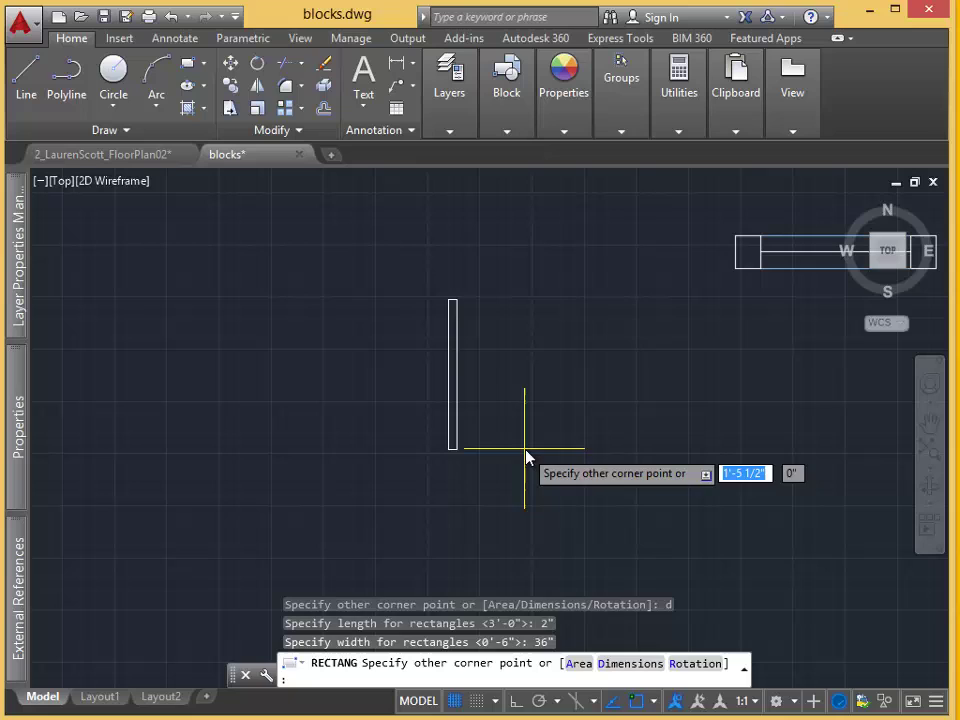
{"action": "left_click", "coordinate": [555, 419]}
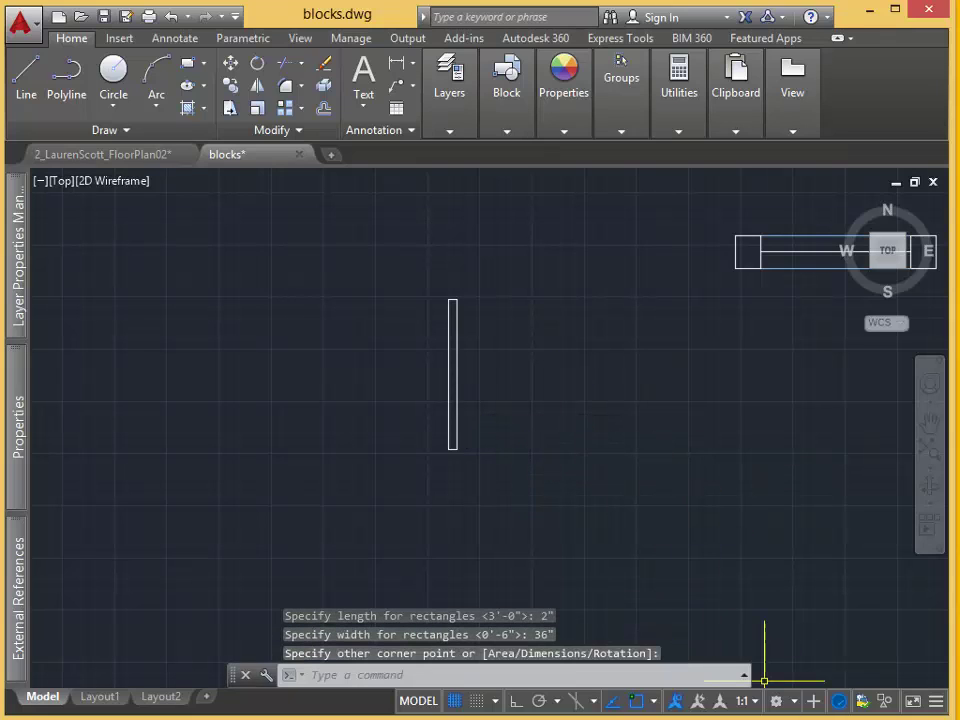
{"action": "left_click", "coordinate": [658, 489]}
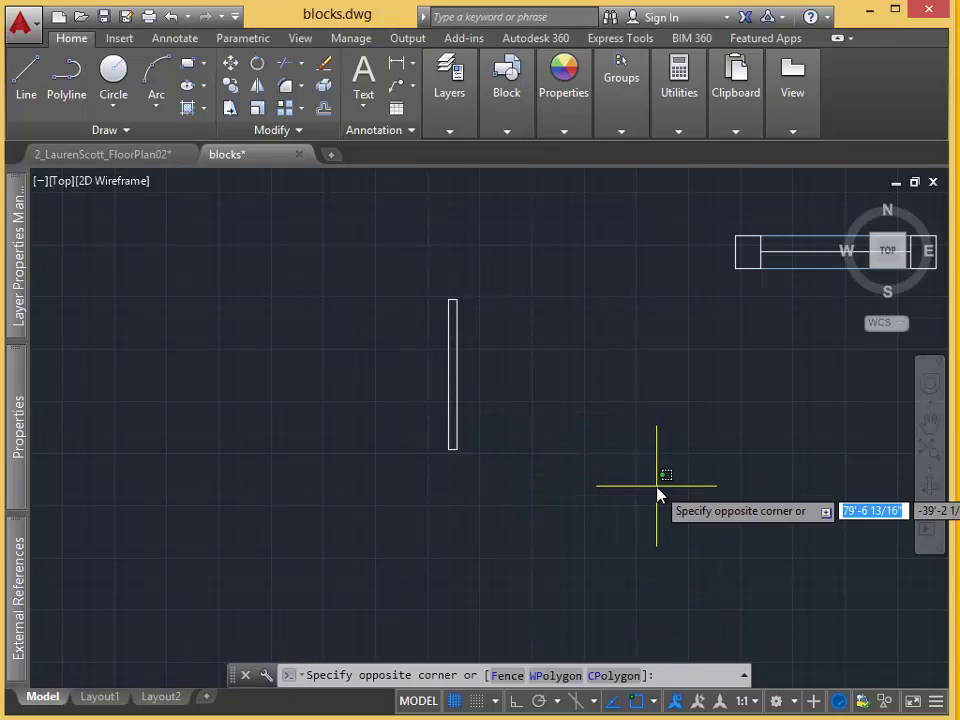
Draw a quarter arc centred on the panel's bottom end, from its top end to 180° with Ortho.
{"action": "left_click", "coordinate": [625, 477]}
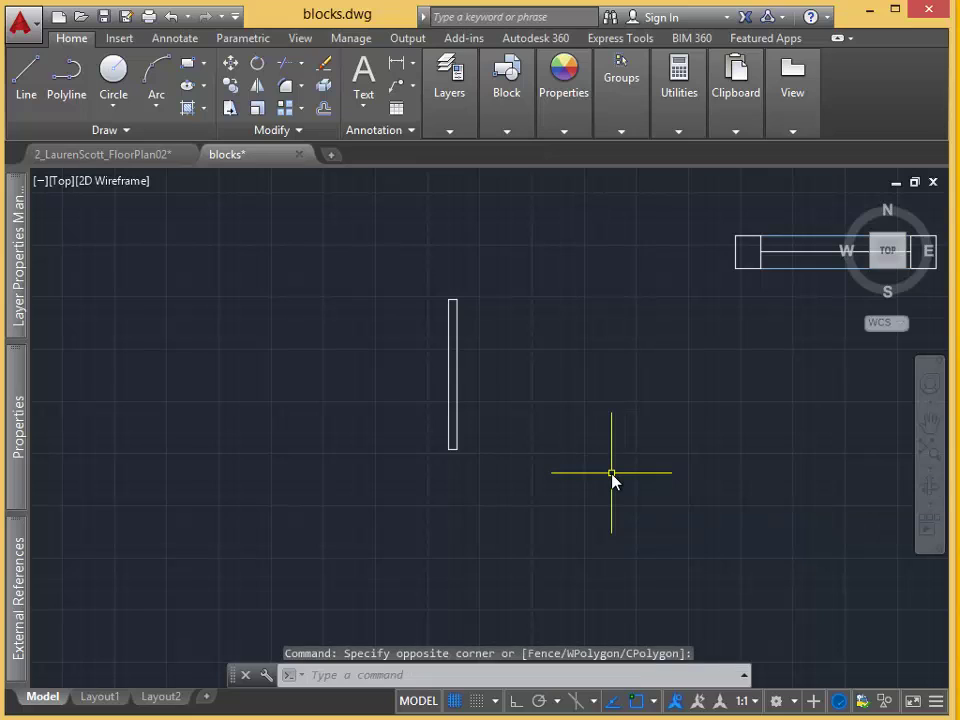
{"action": "type", "text": "A"}
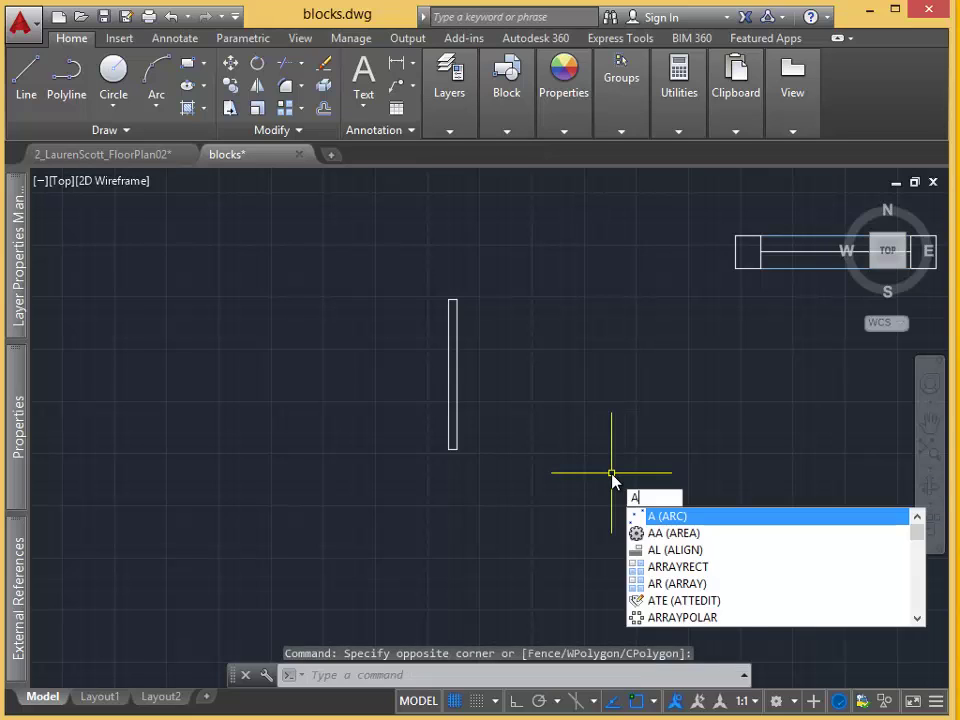
{"action": "key", "text": "Return"}
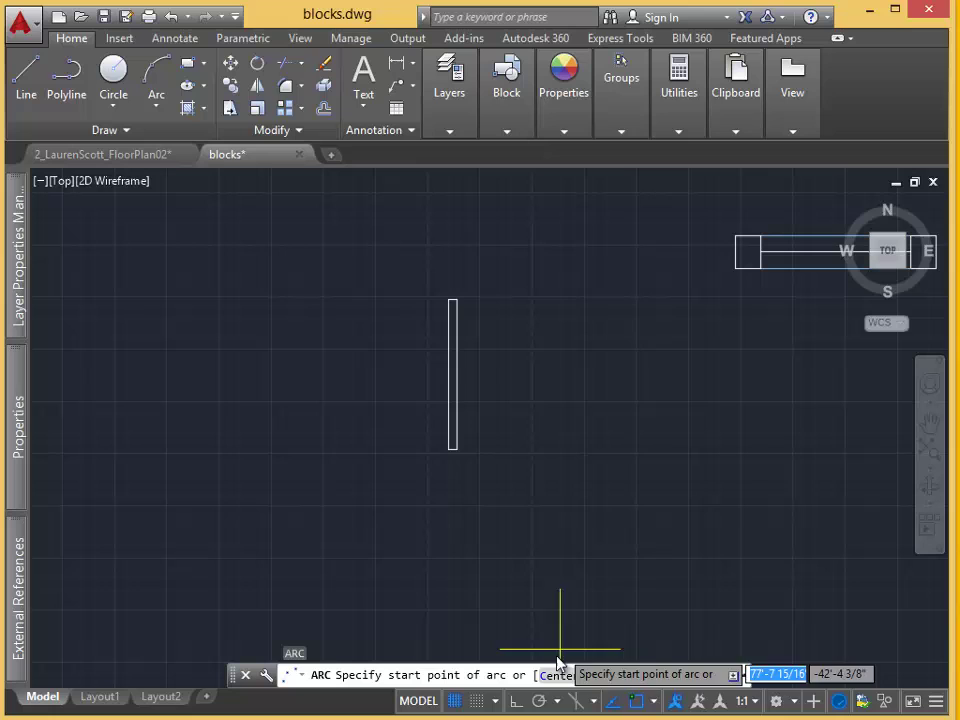
{"action": "left_click", "coordinate": [558, 675]}
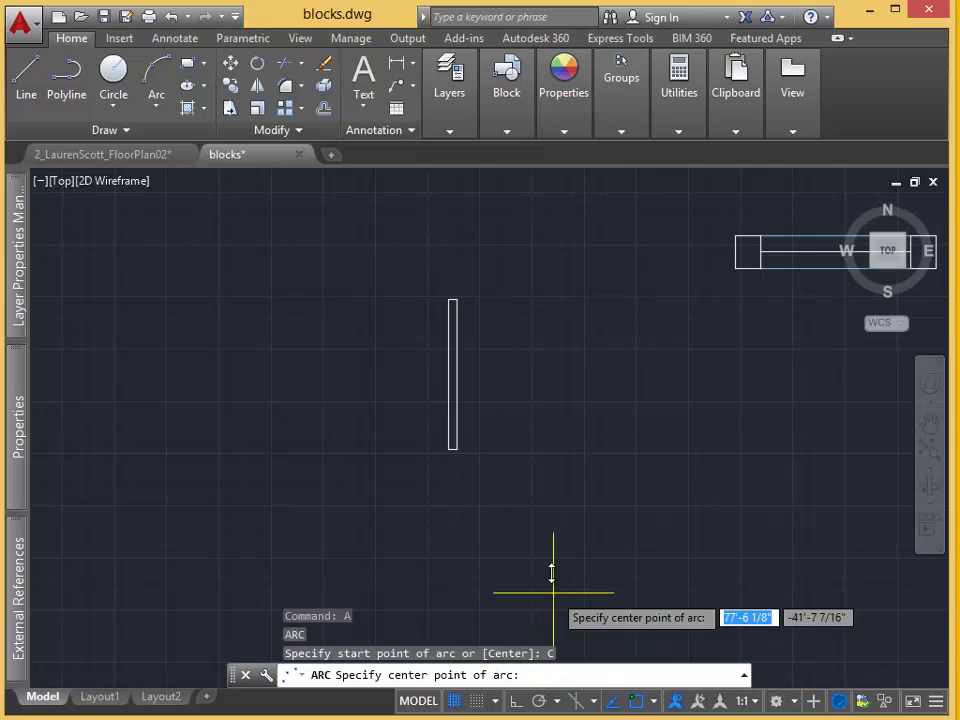
{"action": "left_click", "coordinate": [447, 450]}
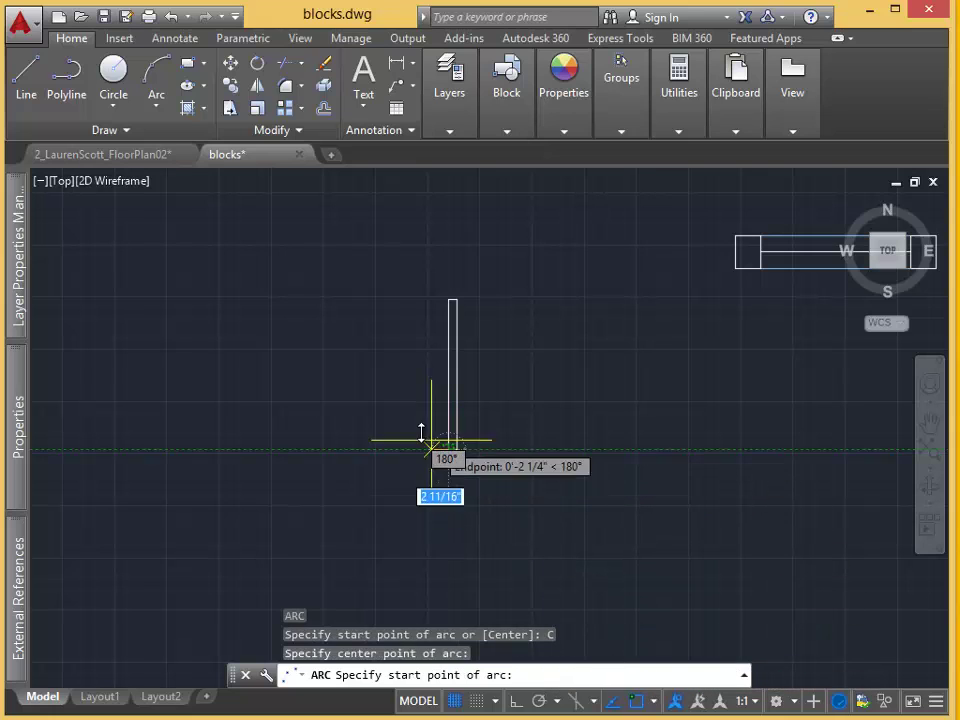
{"action": "left_click", "coordinate": [448, 296]}
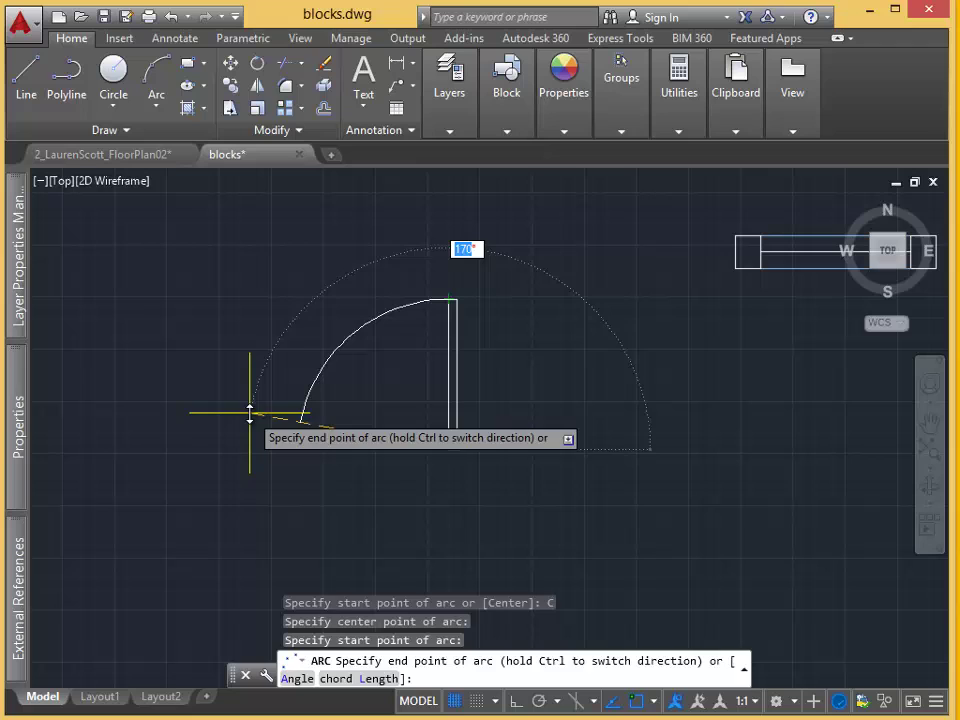
{"action": "key", "text": "F8"}
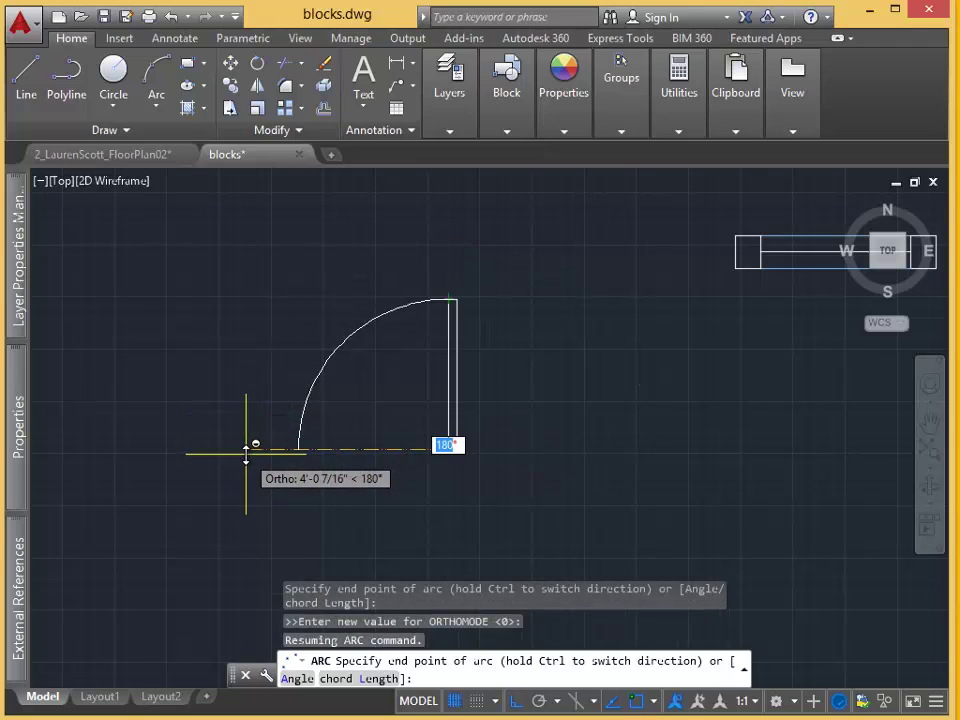
{"action": "left_click", "coordinate": [246, 451]}
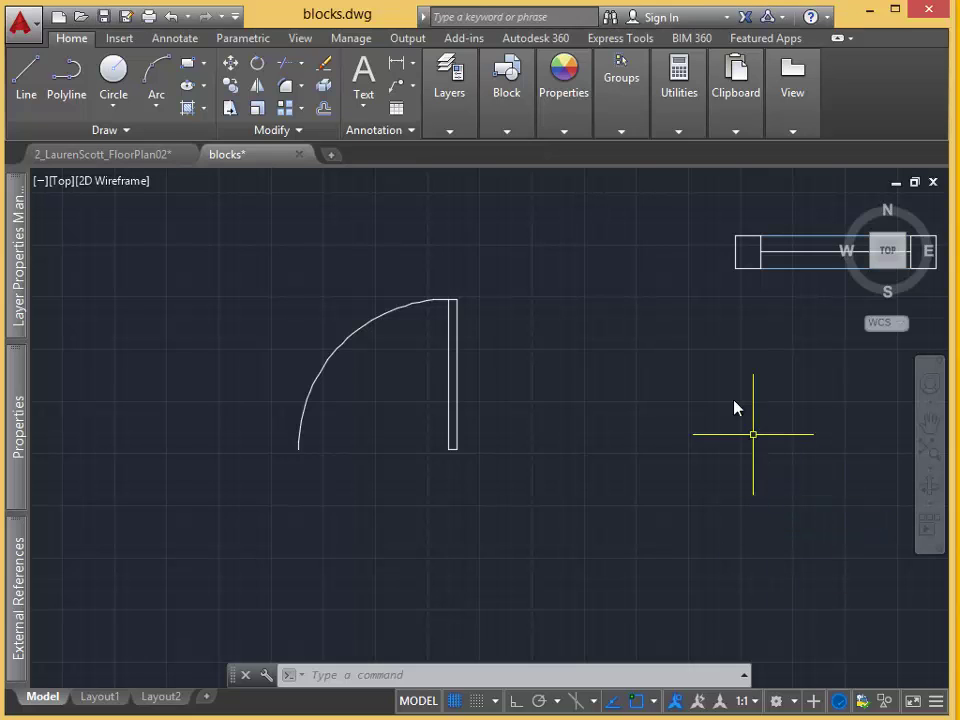
Redefine Door_Single from the door panel and swing arc, opening it in the Block Editor.
{"action": "left_click", "coordinate": [506, 131]}
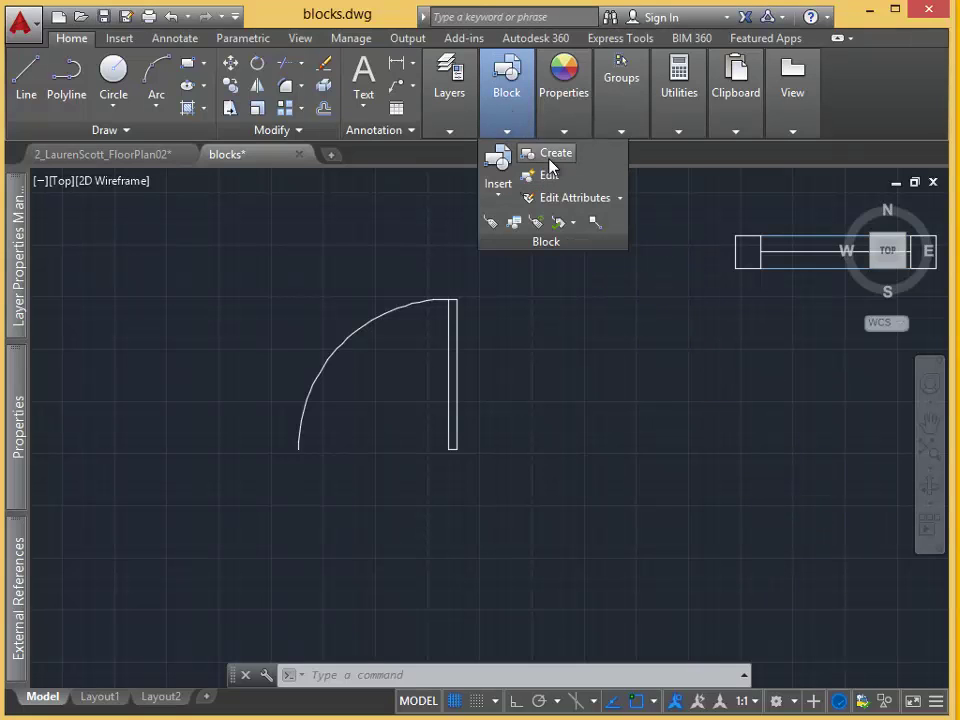
{"action": "left_click", "coordinate": [549, 157]}
{"action": "left_click", "coordinate": [449, 340]}
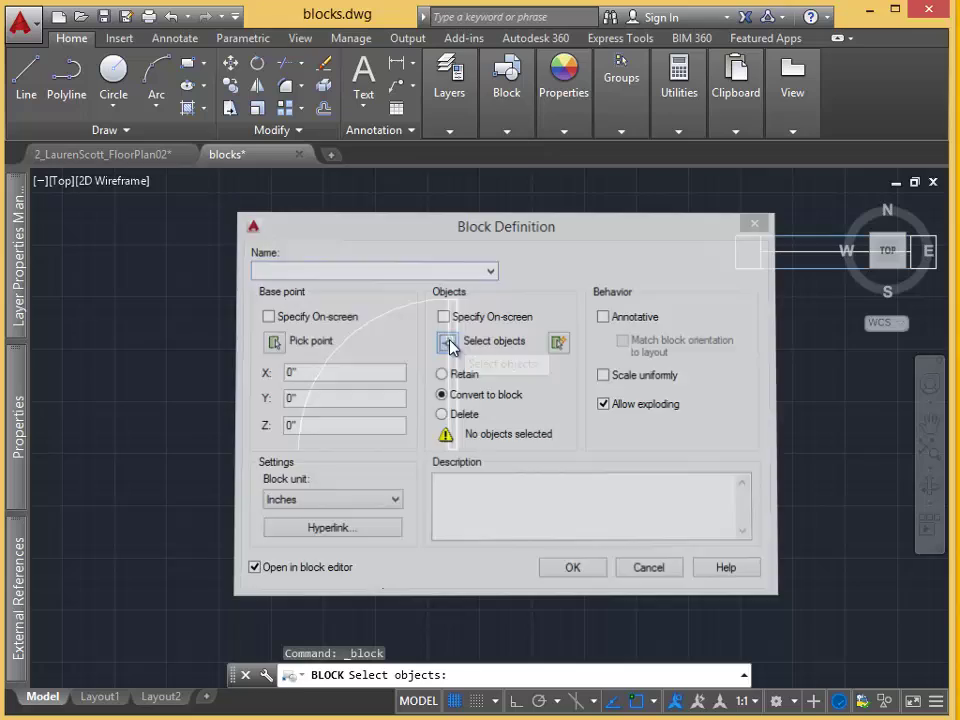
{"action": "mouse_move", "coordinate": [491, 425]}
{"action": "left_mouse_down"}
{"action": "mouse_move", "coordinate": [339, 279]}
{"action": "mouse_move", "coordinate": [350, 290]}
{"action": "left_mouse_up"}
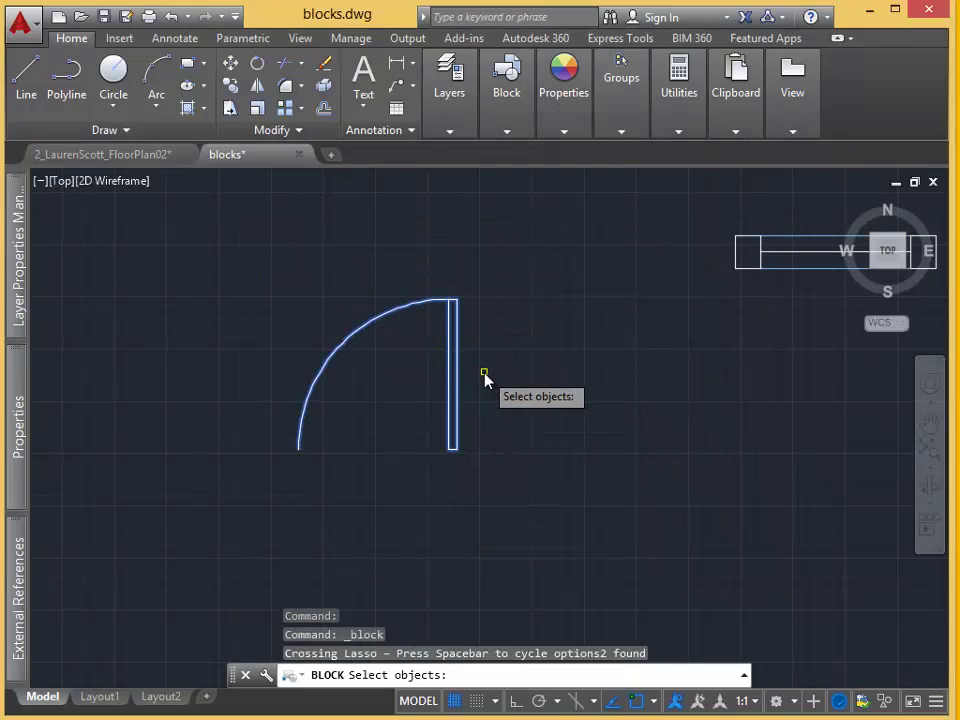
{"action": "key", "text": "Return"}
{"action": "left_click", "coordinate": [336, 269]}
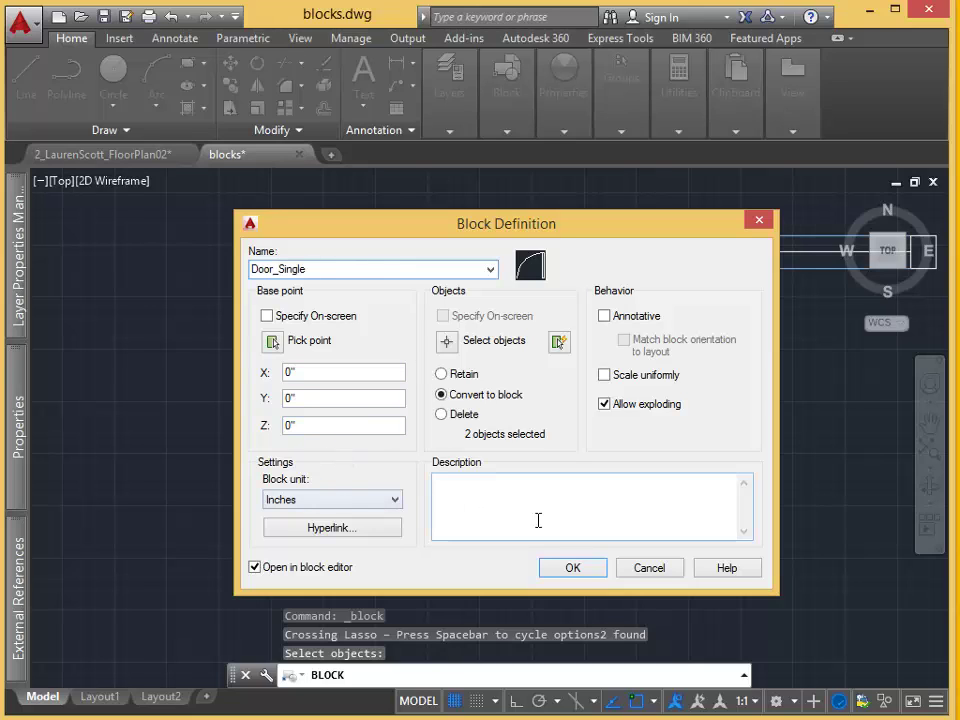
{"action": "left_click", "coordinate": [573, 568]}
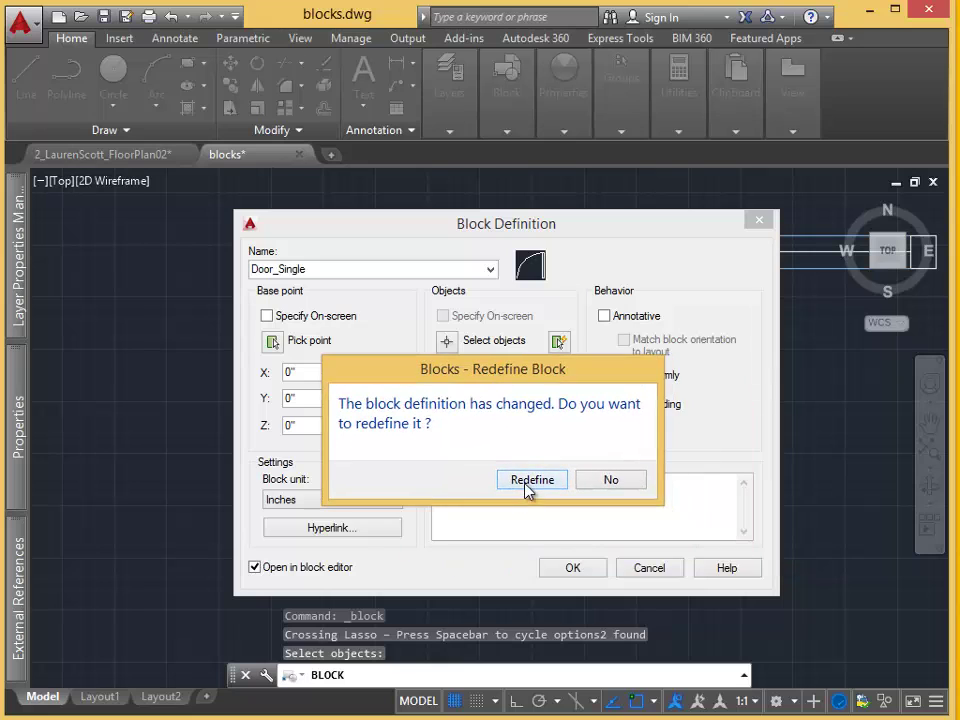
{"action": "left_click", "coordinate": [532, 487]}
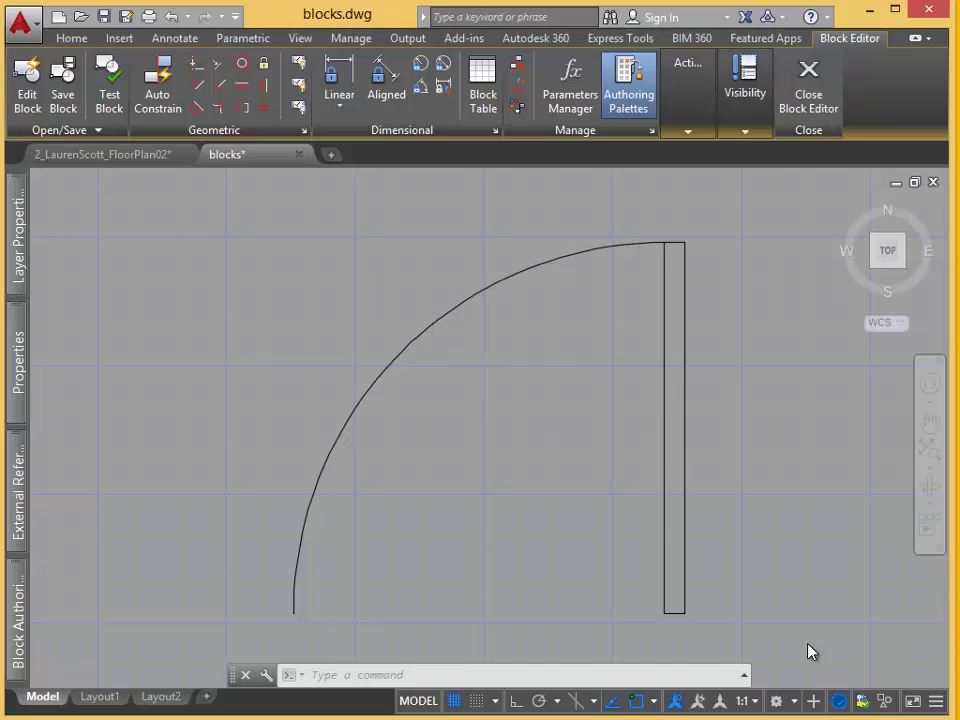
Auto Constrain the door panel rectangle, adding DoorWidth 3'-0" and DoorThickness 0'-2" parameters.
{"action": "left_click", "coordinate": [715, 454]}
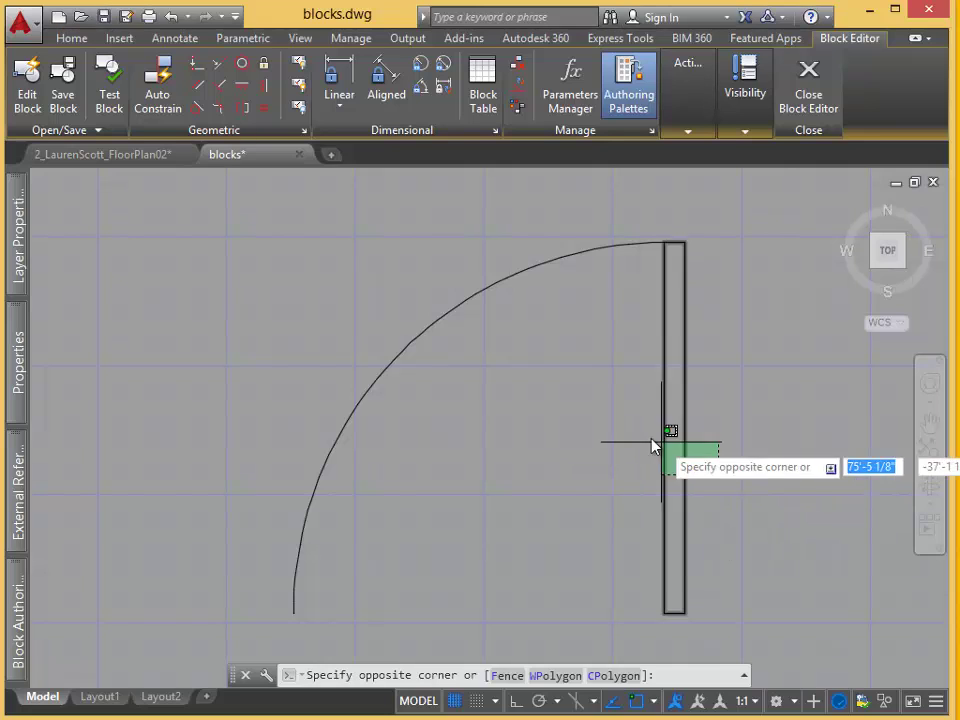
{"action": "left_click", "coordinate": [649, 434]}
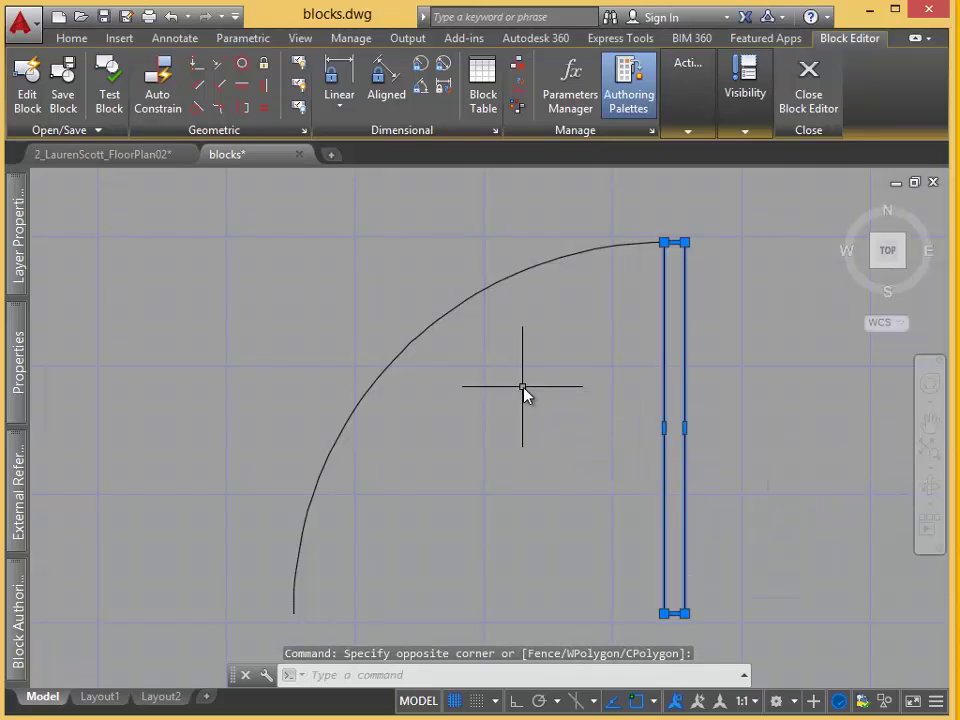
{"action": "left_click", "coordinate": [155, 103]}
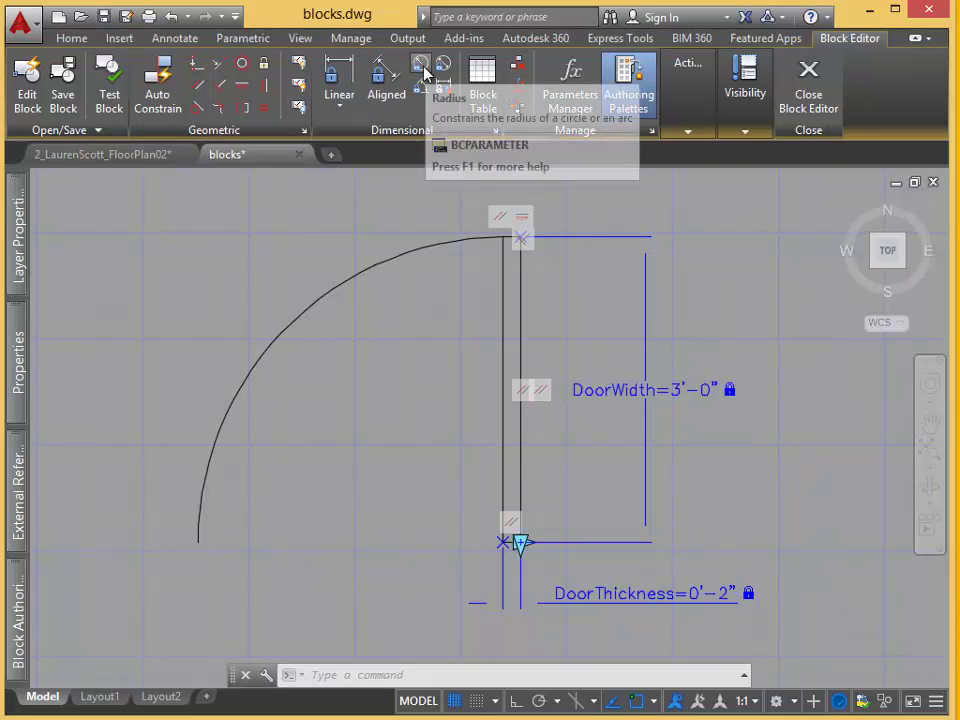
Add a rad1 radius parameter on the swing arc and set it equal to DoorWidth.
{"action": "left_click", "coordinate": [421, 68]}
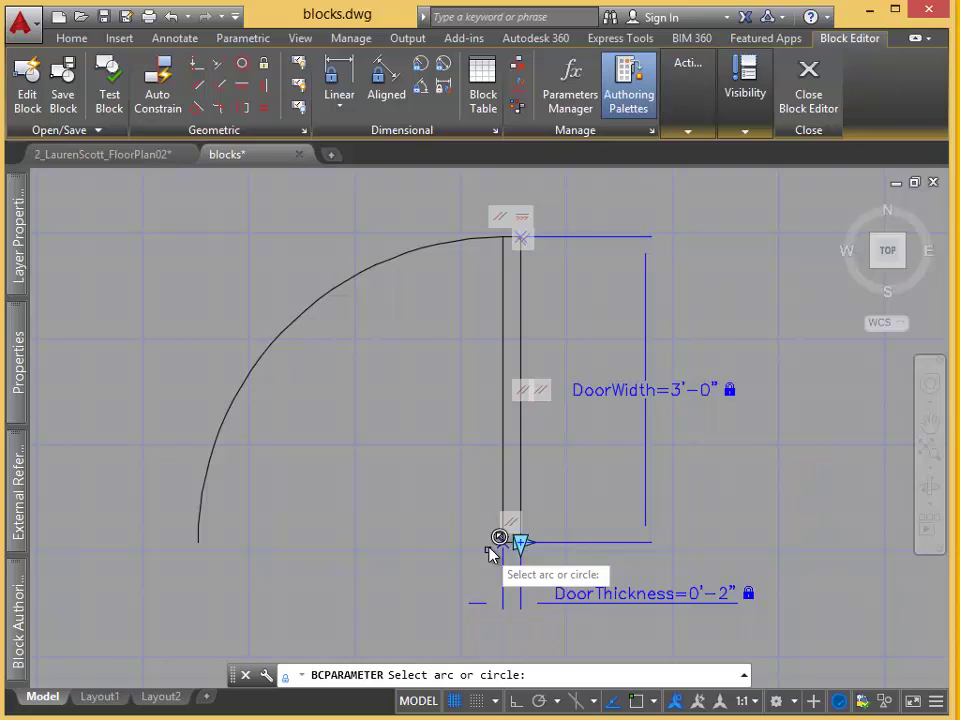
{"action": "left_click", "coordinate": [388, 253]}
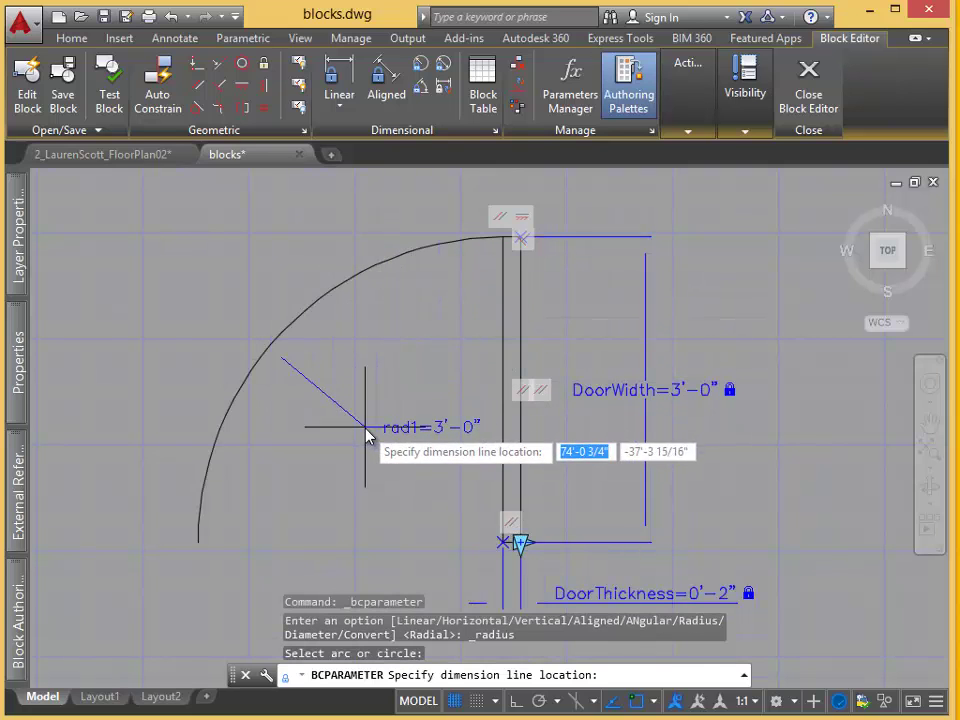
{"action": "left_click", "coordinate": [411, 434]}
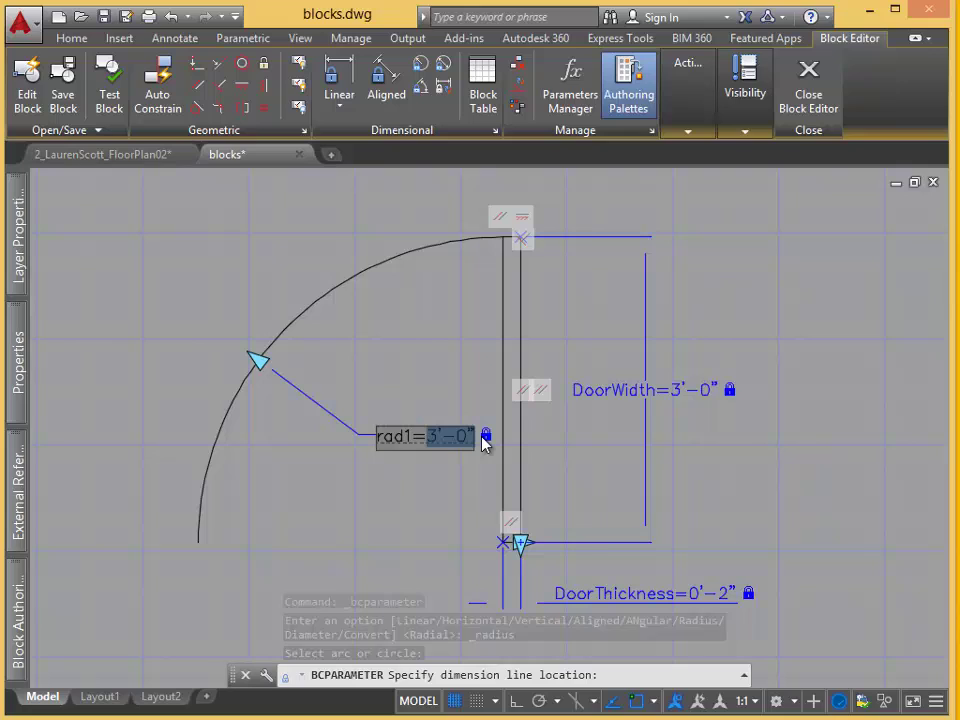
{"action": "type", "text": "Doo"}
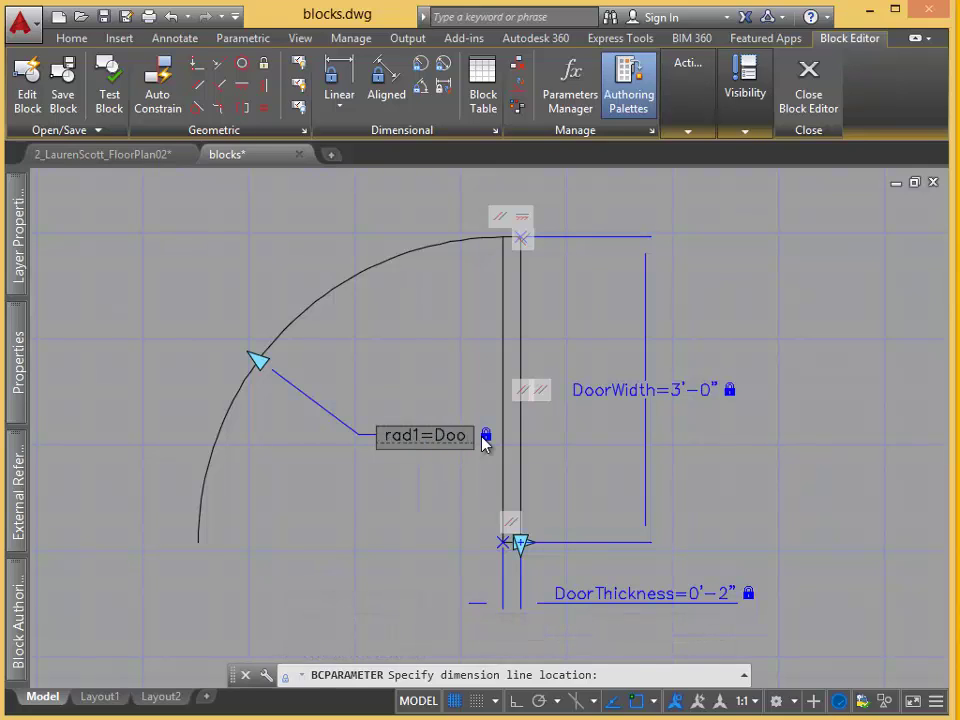
{"action": "type", "text": "rWidth"}
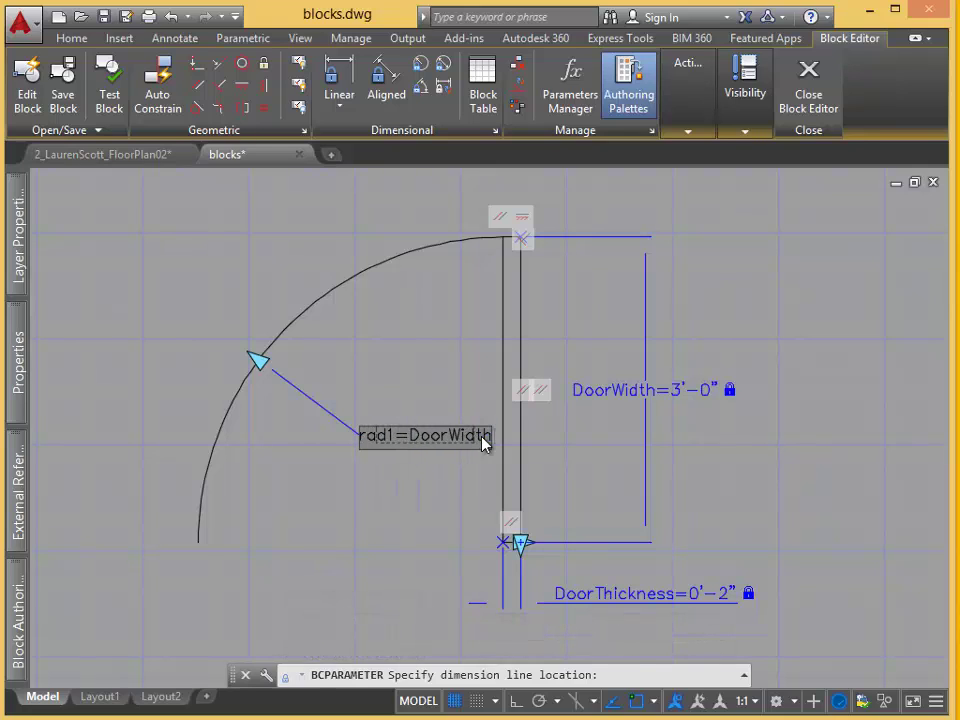
{"action": "key", "text": "Return"}
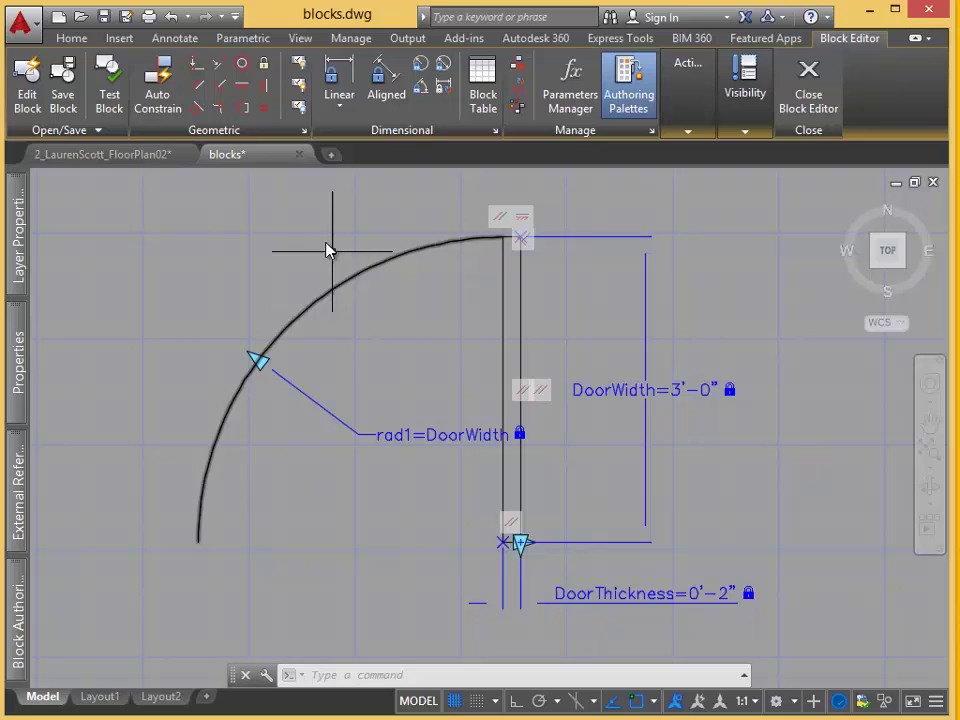
Set the door swing arc's colour to index colour 151 (light blue), then deselect it.
{"action": "left_click", "coordinate": [372, 266]}
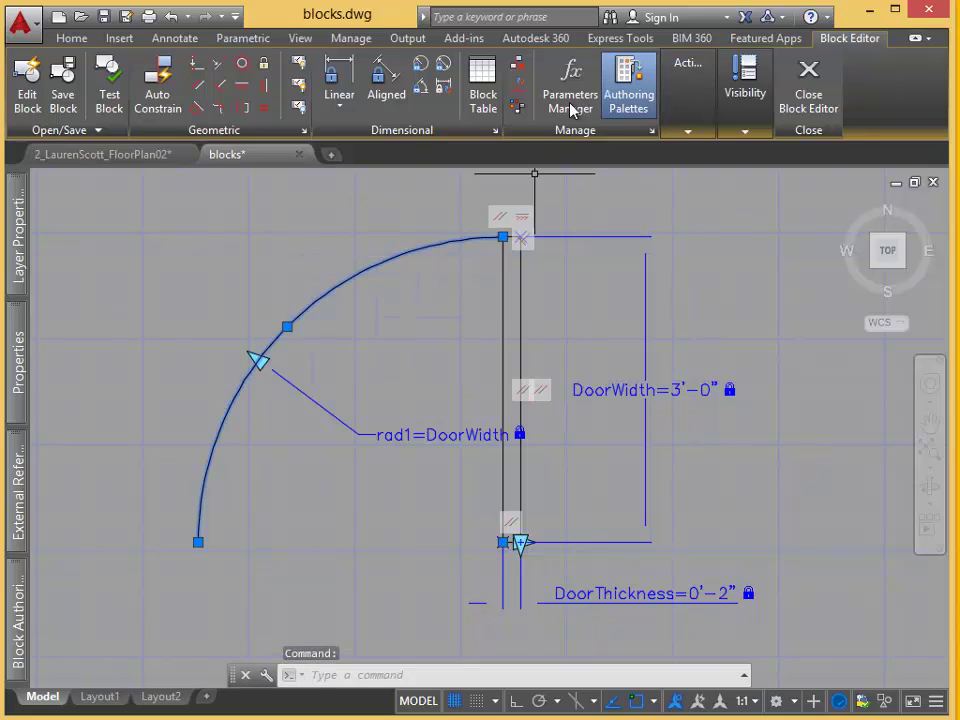
{"action": "left_click", "coordinate": [86, 41]}
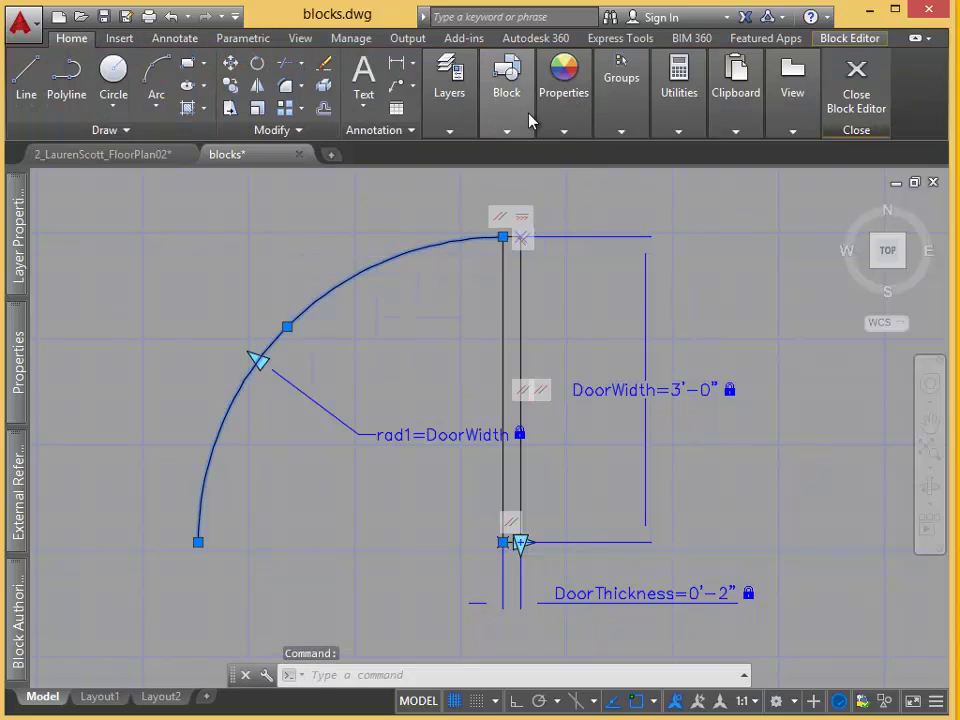
{"action": "left_click", "coordinate": [566, 126]}
{"action": "left_click", "coordinate": [668, 158]}
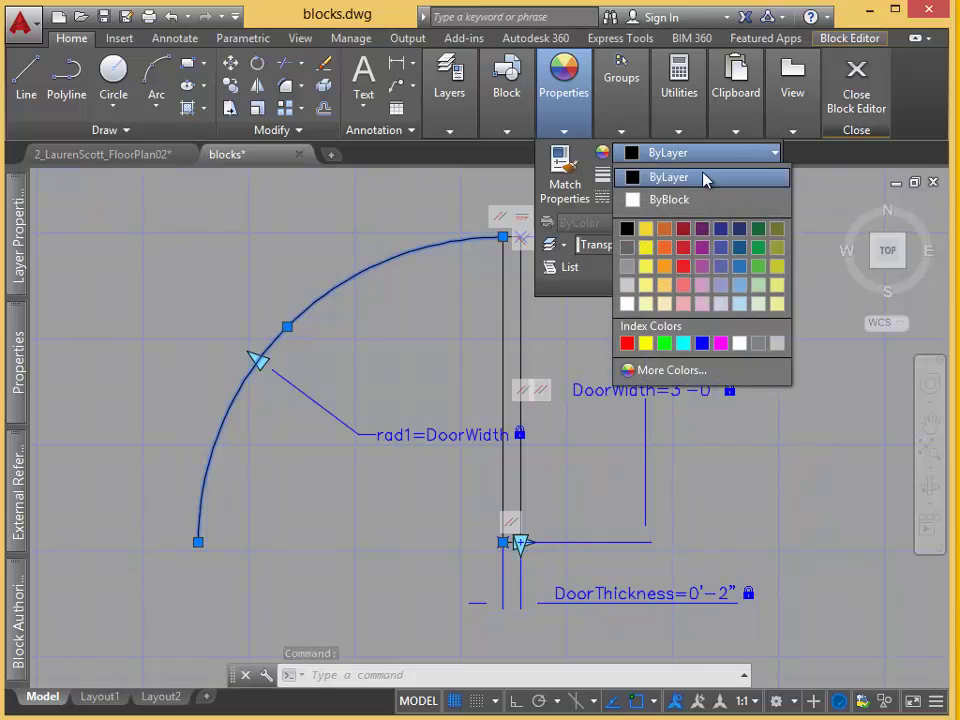
{"action": "left_click", "coordinate": [688, 374]}
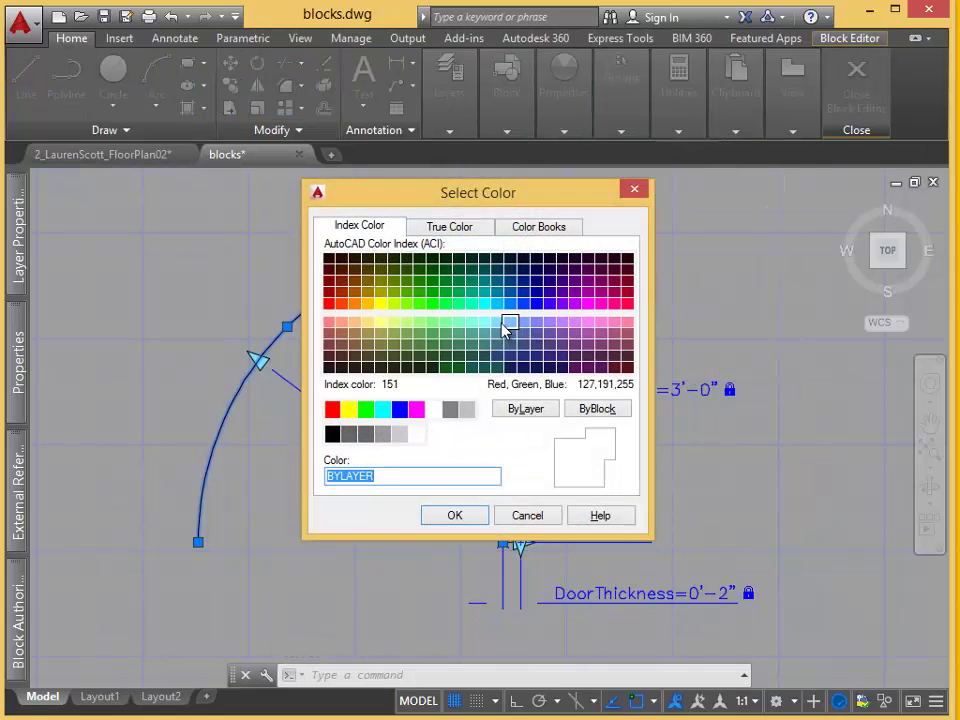
{"action": "left_click", "coordinate": [510, 324]}
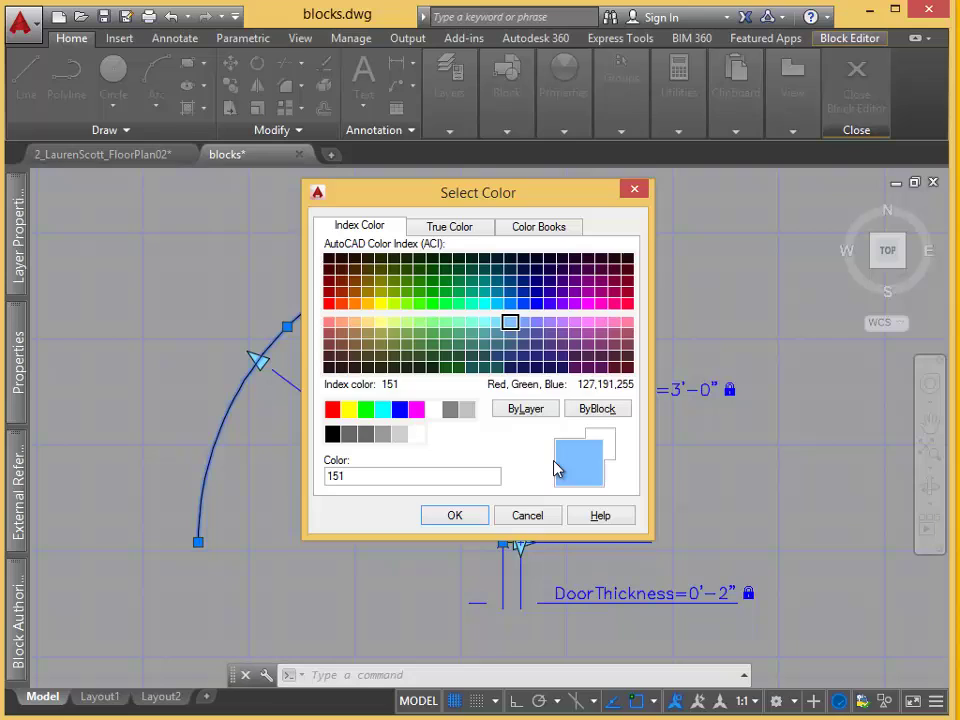
{"action": "left_click", "coordinate": [458, 517]}
{"action": "key", "text": "Escape"}
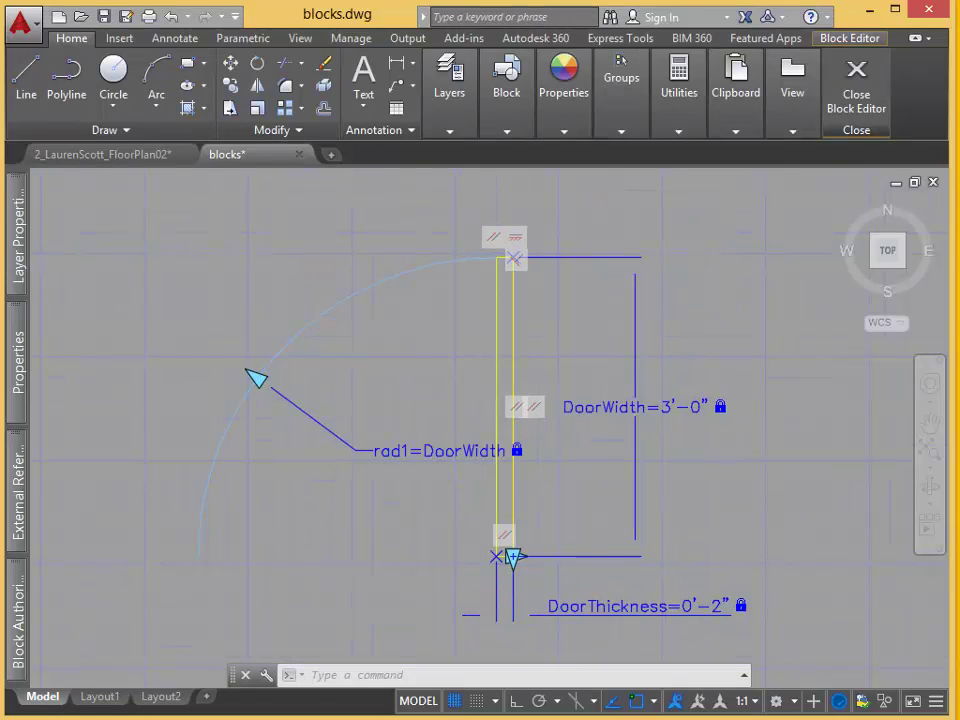
Close the Block Editor, saving the changes to the Door_Single block.
{"action": "left_click", "coordinate": [856, 108]}
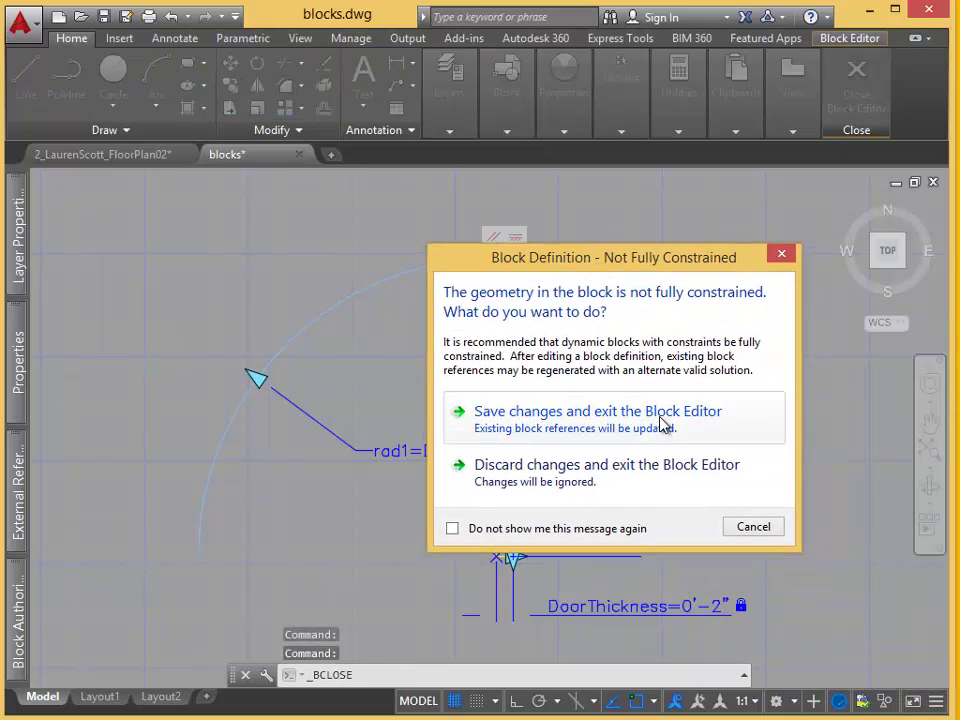
{"action": "left_click", "coordinate": [679, 437]}
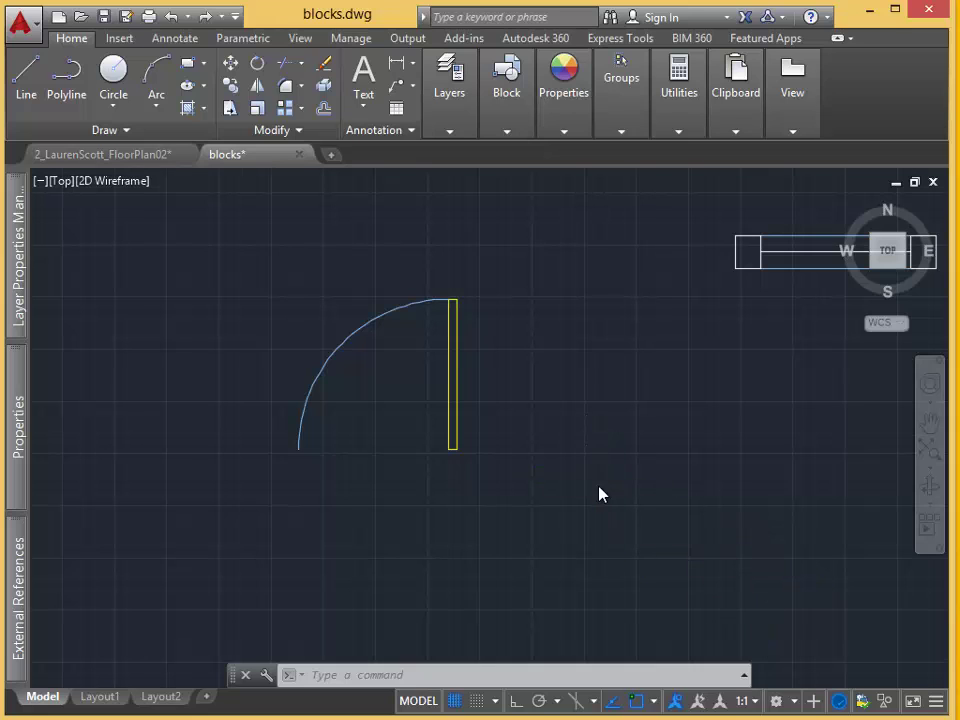
Mirror the door across a line at its end with MI, erasing the original.
{"action": "scroll", "coordinate": [681, 536], "scroll_direction": "down", "scroll_amount": 2}
{"action": "scroll", "coordinate": [722, 495], "scroll_direction": "down", "scroll_amount": 2}
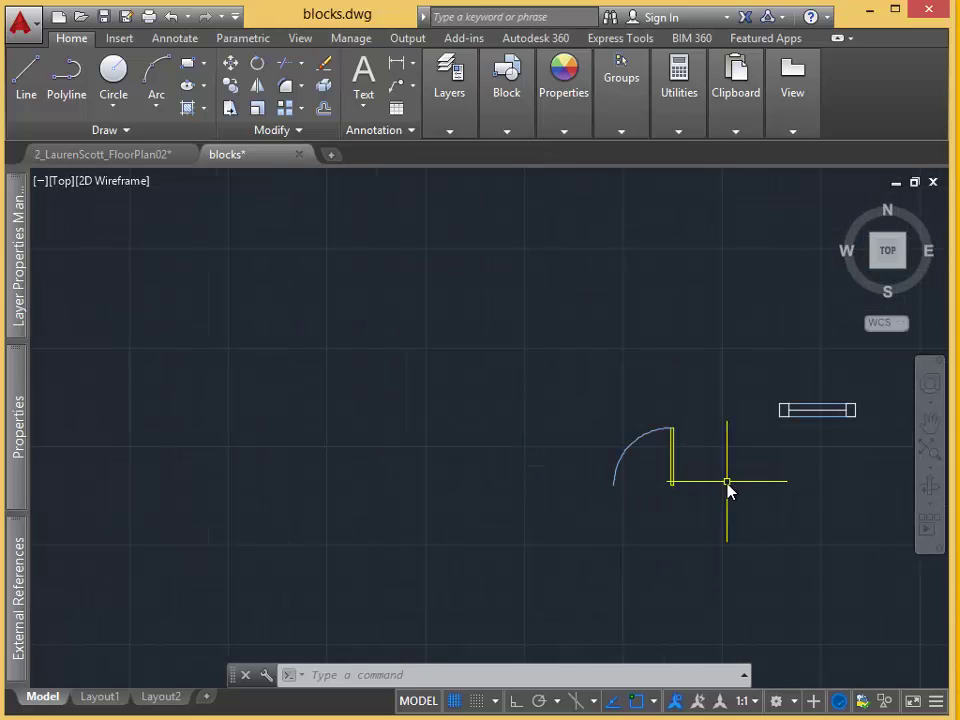
{"action": "type", "text": "mi"}
{"action": "key", "text": "Return"}
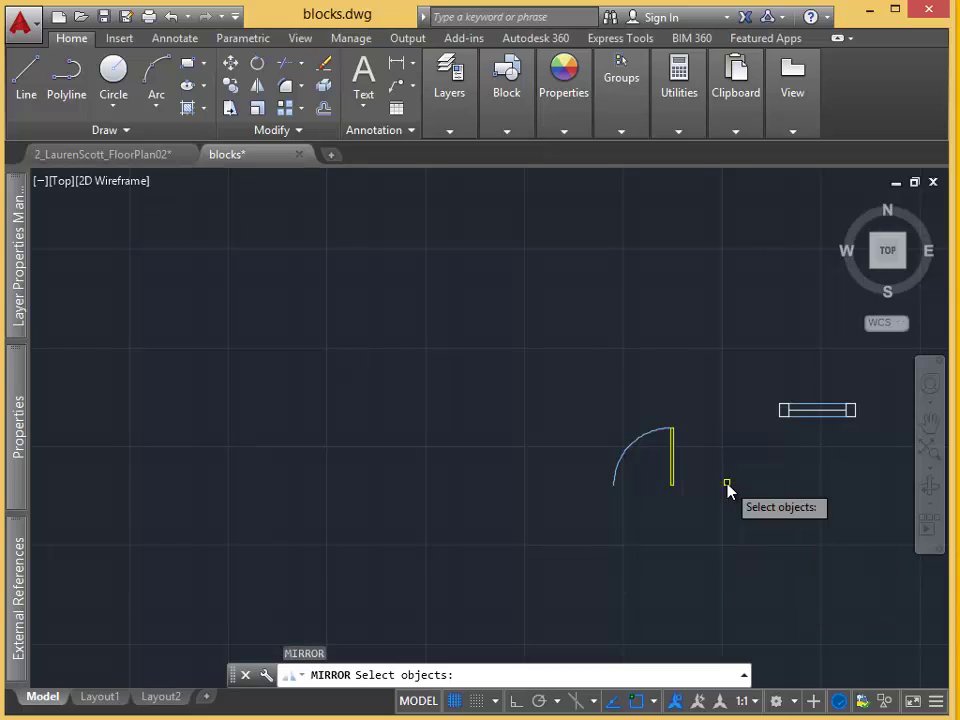
{"action": "left_click", "coordinate": [671, 455]}
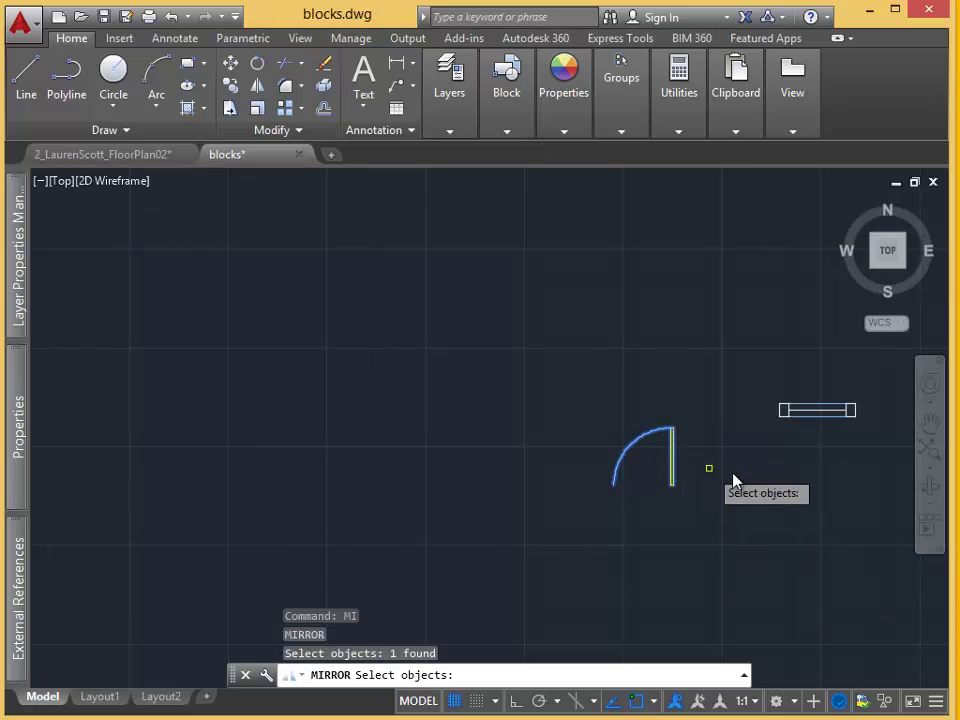
{"action": "key", "text": "Return"}
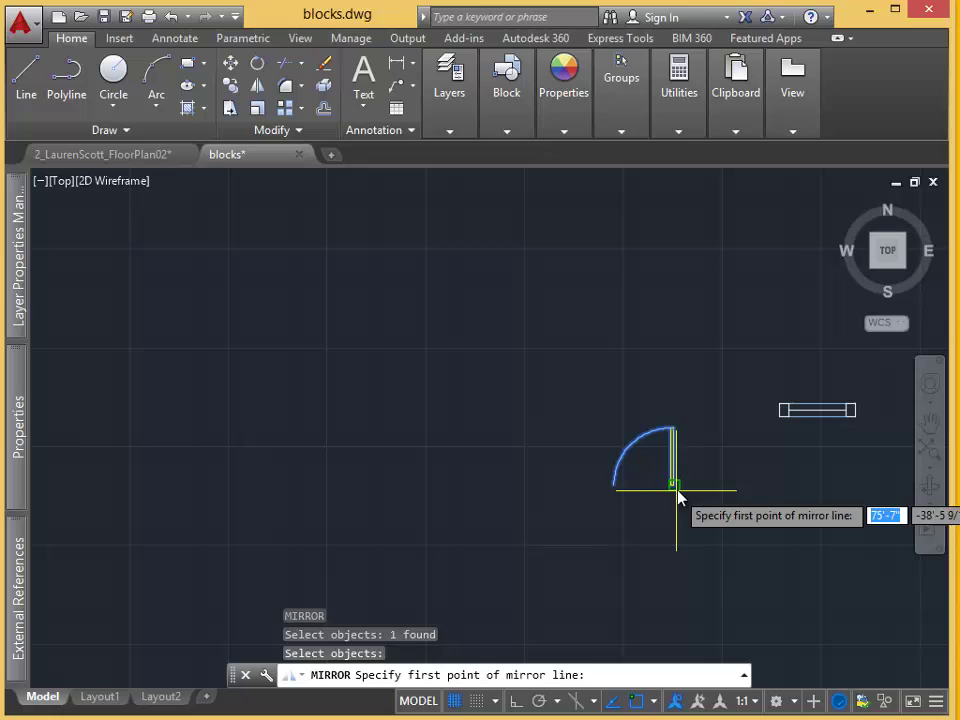
{"action": "left_click", "coordinate": [680, 490]}
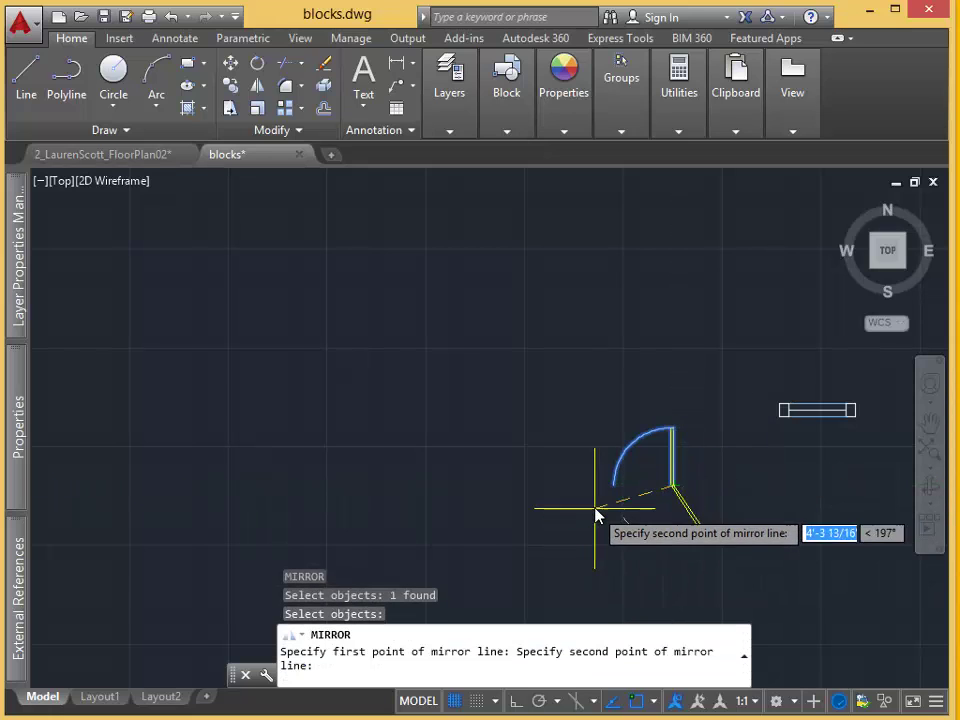
{"action": "left_click", "coordinate": [648, 540]}
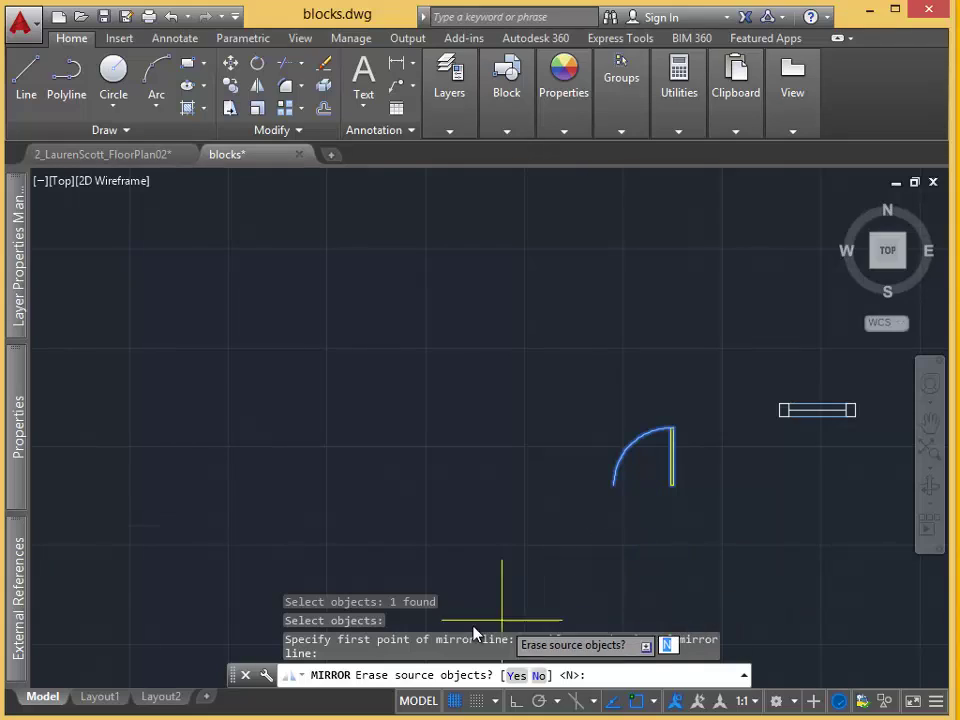
{"action": "left_click", "coordinate": [516, 676]}
{"action": "left_click", "coordinate": [769, 621]}
{"action": "key", "text": "Escape"}
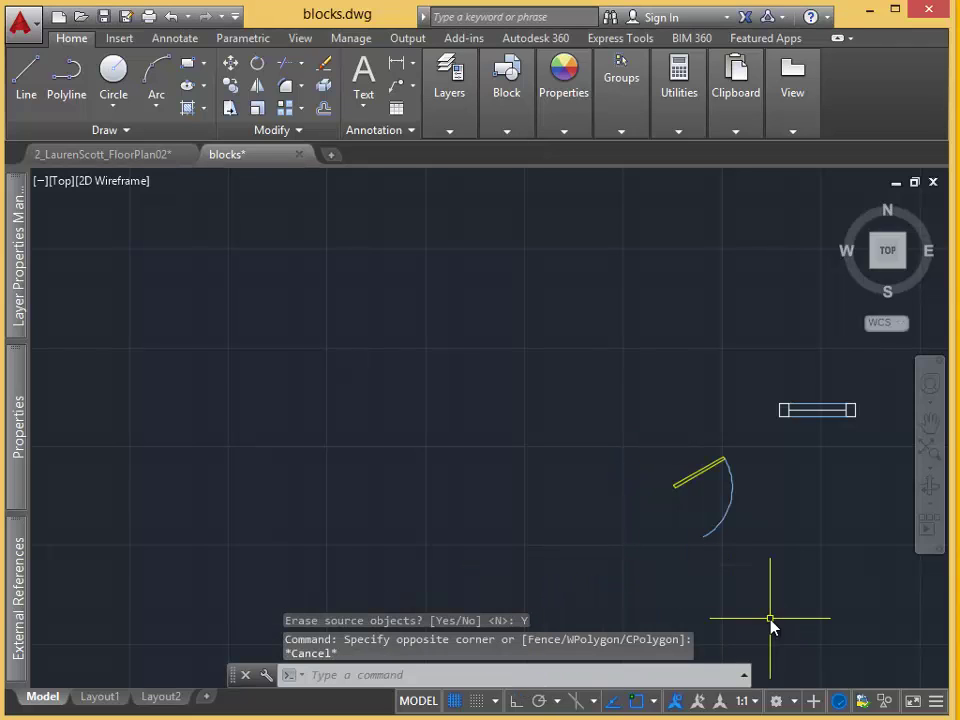
Rotate the swing arc about the door's endpoint so the leaf stands vertical.
{"action": "type", "text": "RO"}
{"action": "key", "text": "Return"}
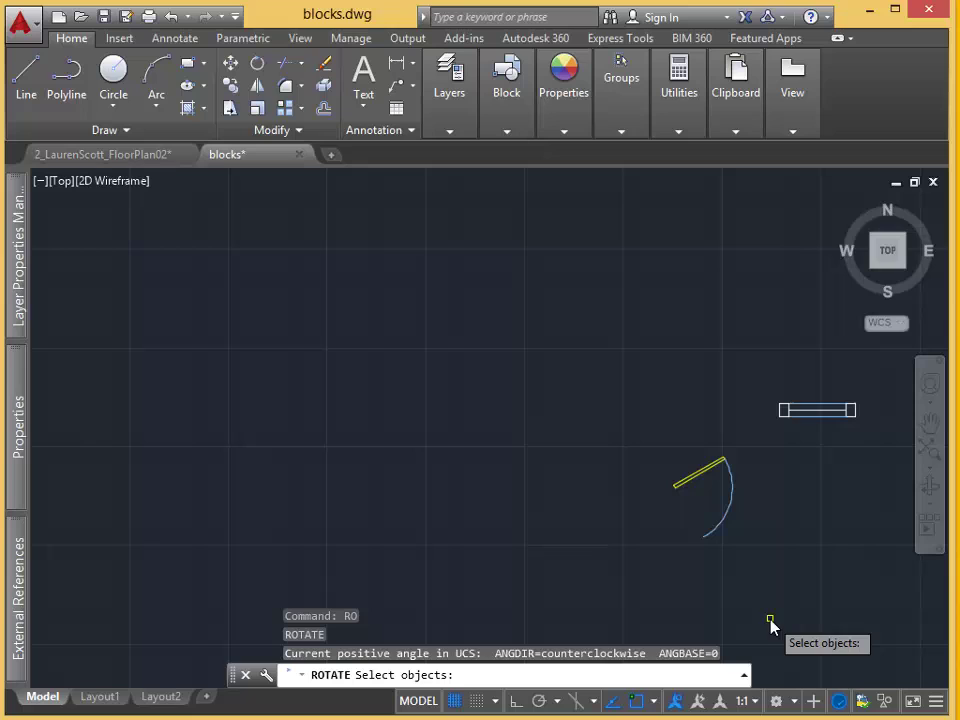
{"action": "left_click", "coordinate": [730, 524]}
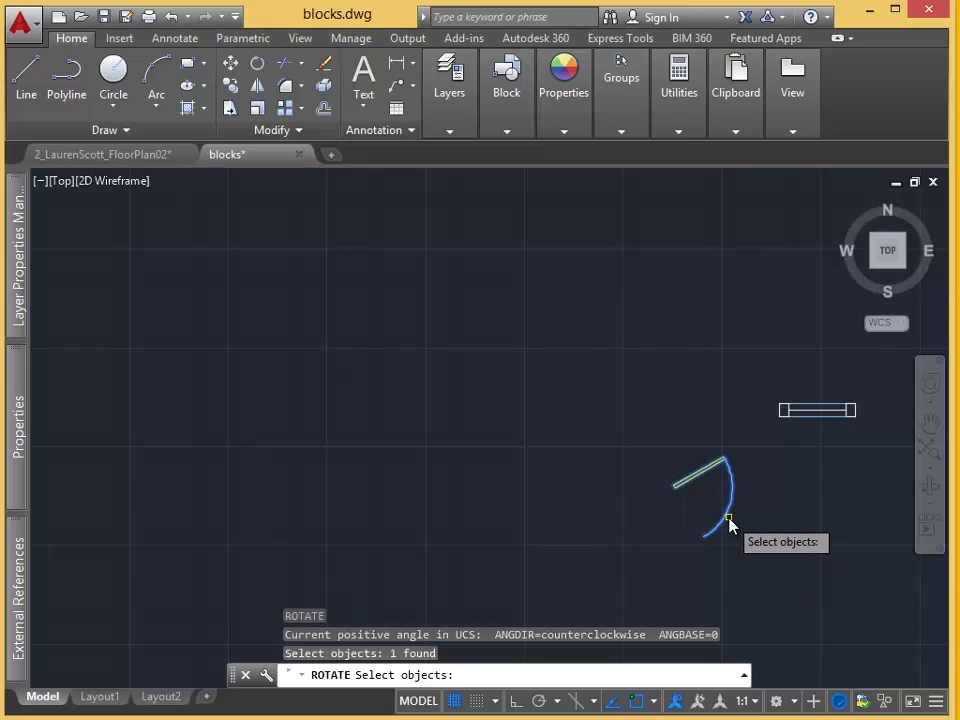
{"action": "key", "text": "Return"}
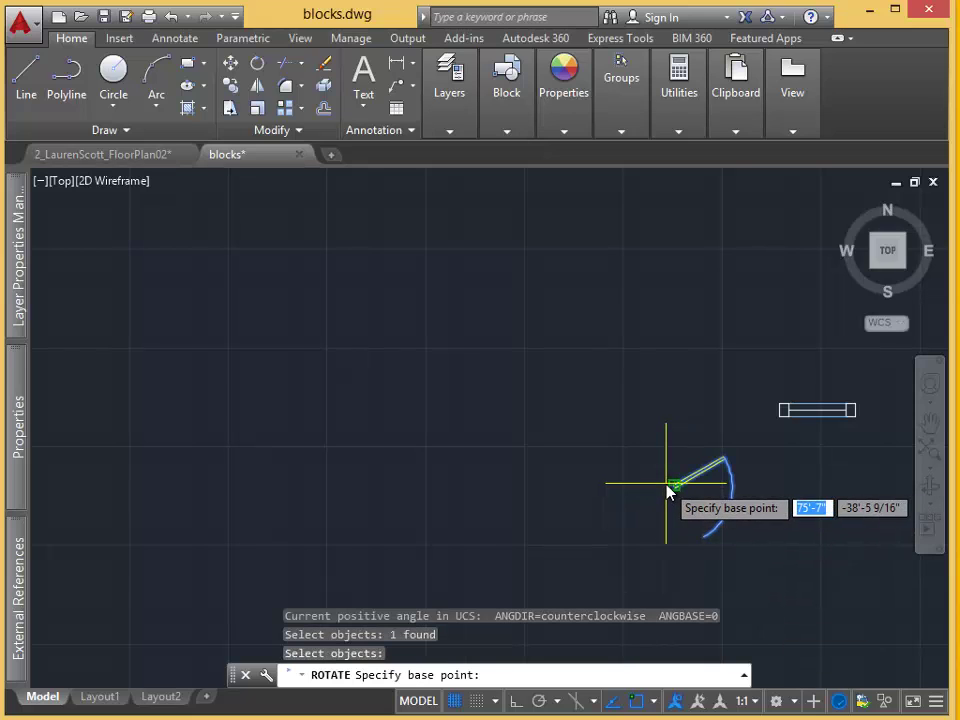
{"action": "left_click", "coordinate": [673, 488]}
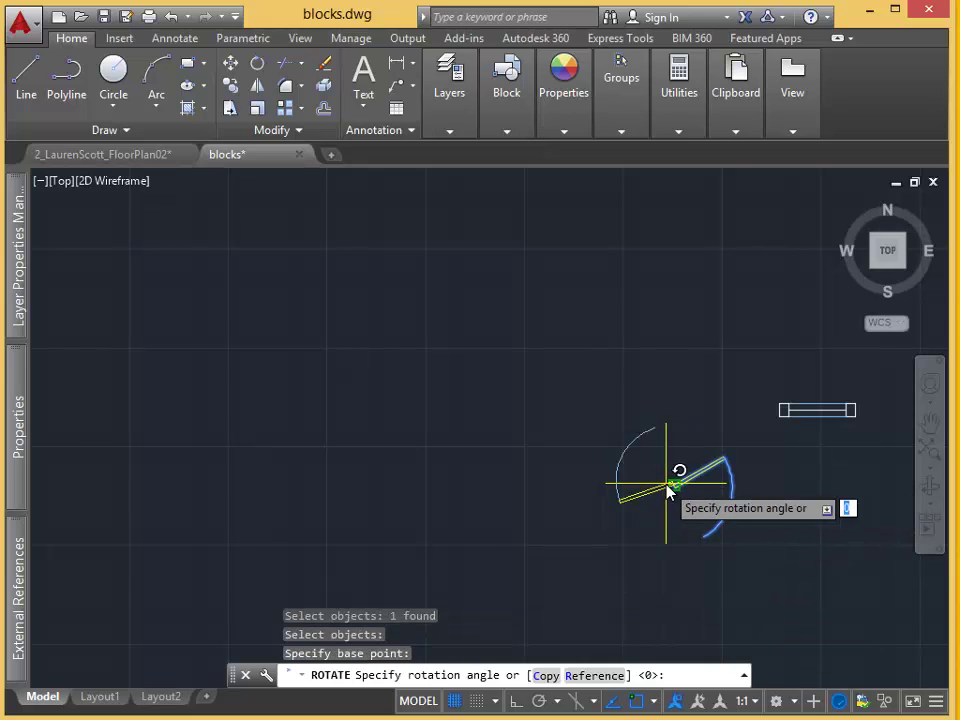
{"action": "left_click", "coordinate": [624, 574]}
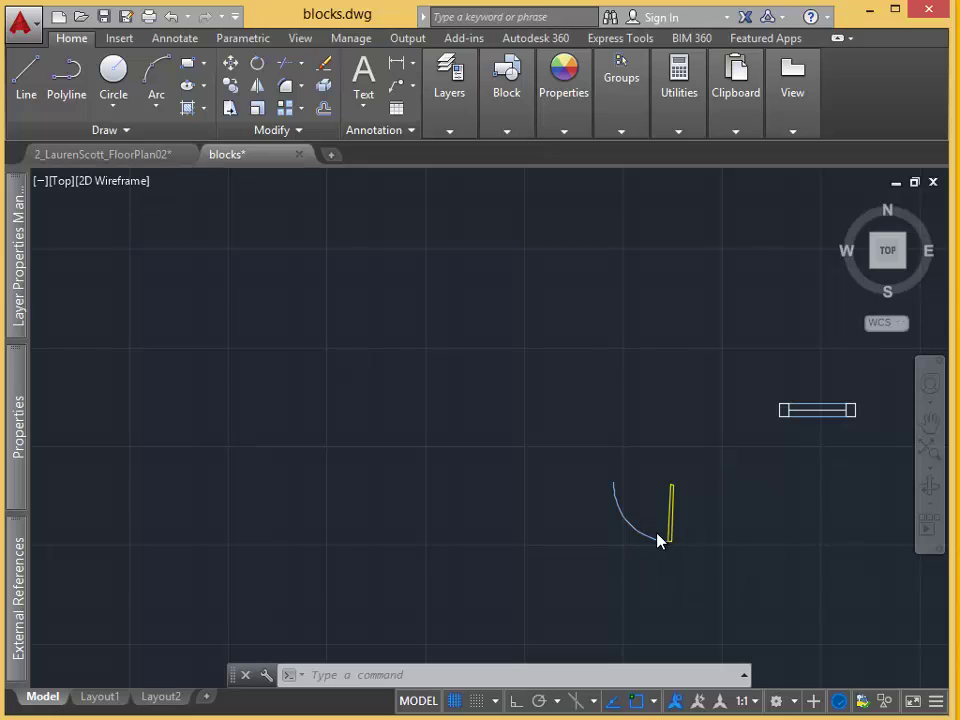
Start a BHATCH fill by picking the area inside the door leaf.
{"action": "scroll", "coordinate": [665, 528], "scroll_direction": "up", "scroll_amount": 5}
{"action": "type", "text": "b"}
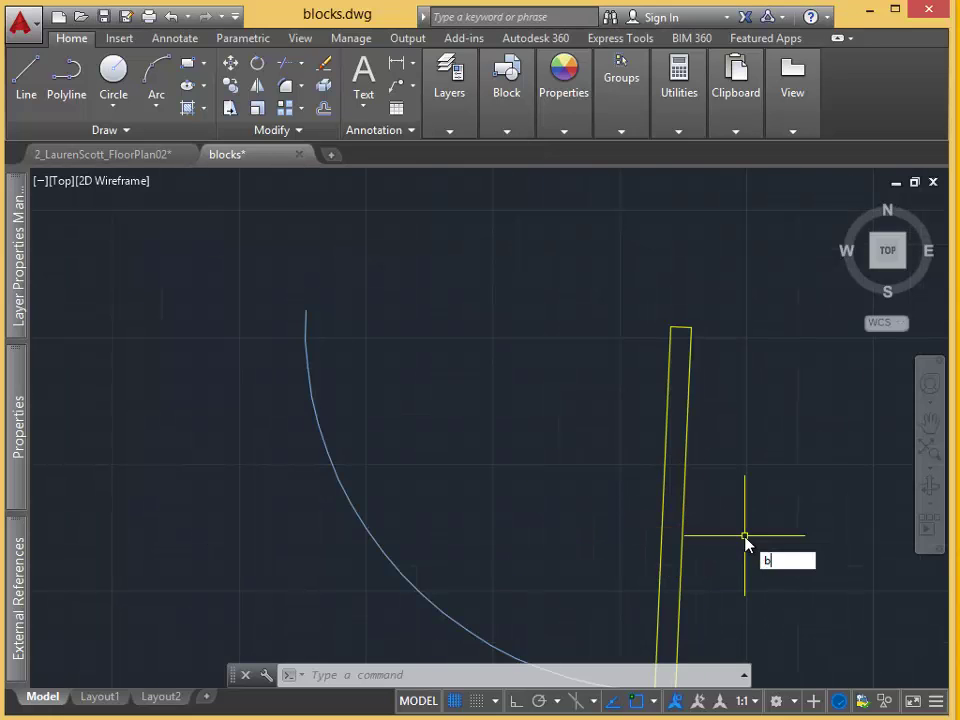
{"action": "type", "text": "h"}
{"action": "key", "text": "Return"}
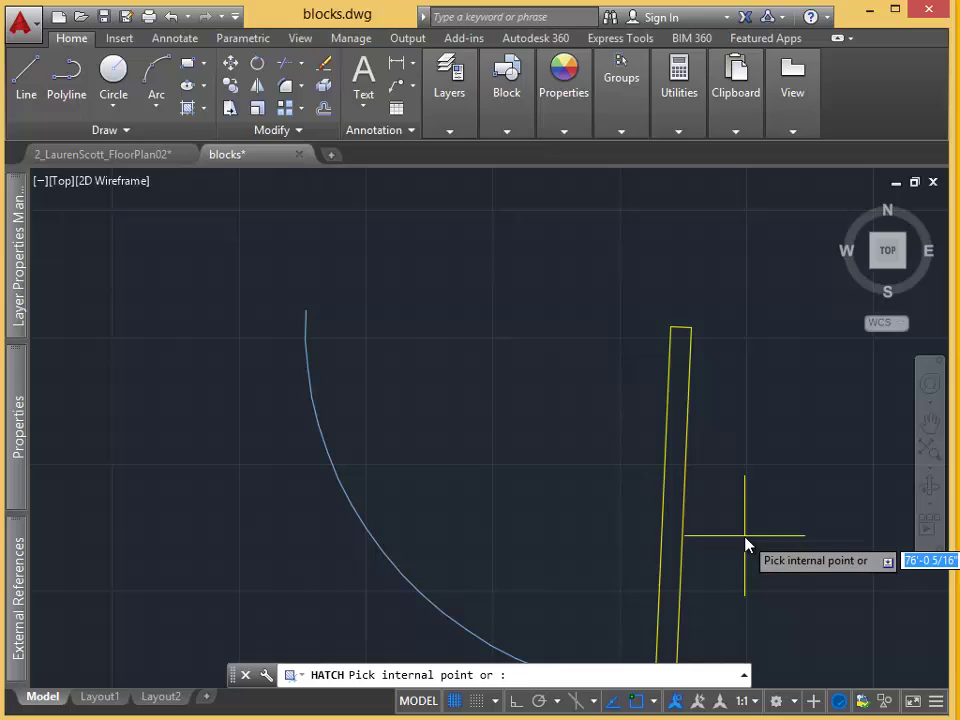
{"action": "left_click", "coordinate": [677, 520]}
{"action": "scroll", "coordinate": [692, 523], "scroll_direction": "up", "scroll_amount": 8}
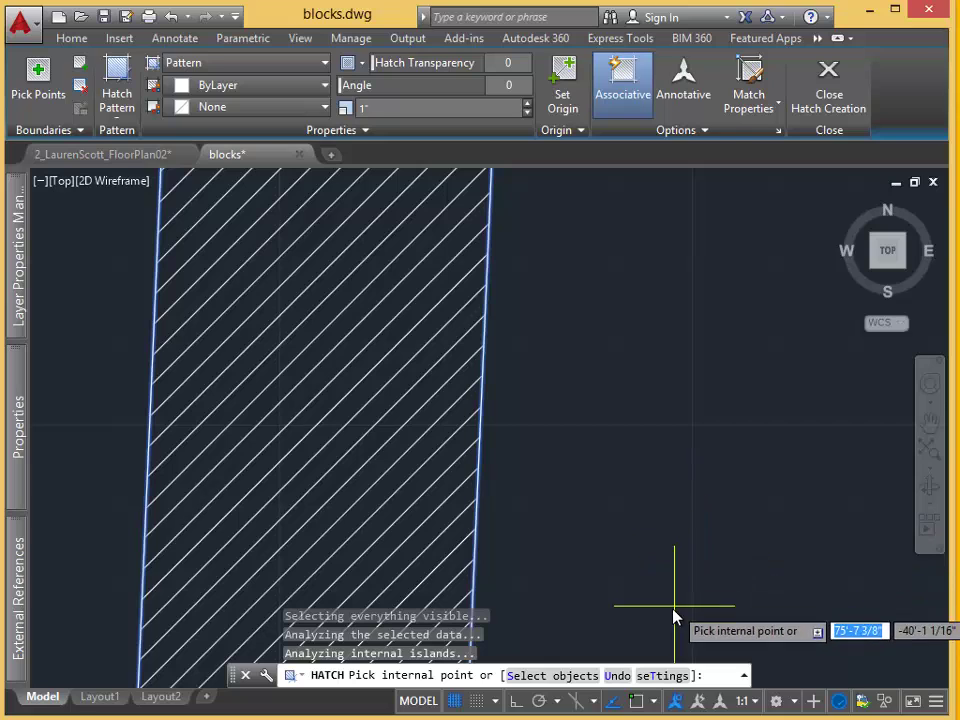
Set the hatch pattern to ANSI36 at scale 1.7500 and apply it.
{"action": "left_click", "coordinate": [653, 675]}
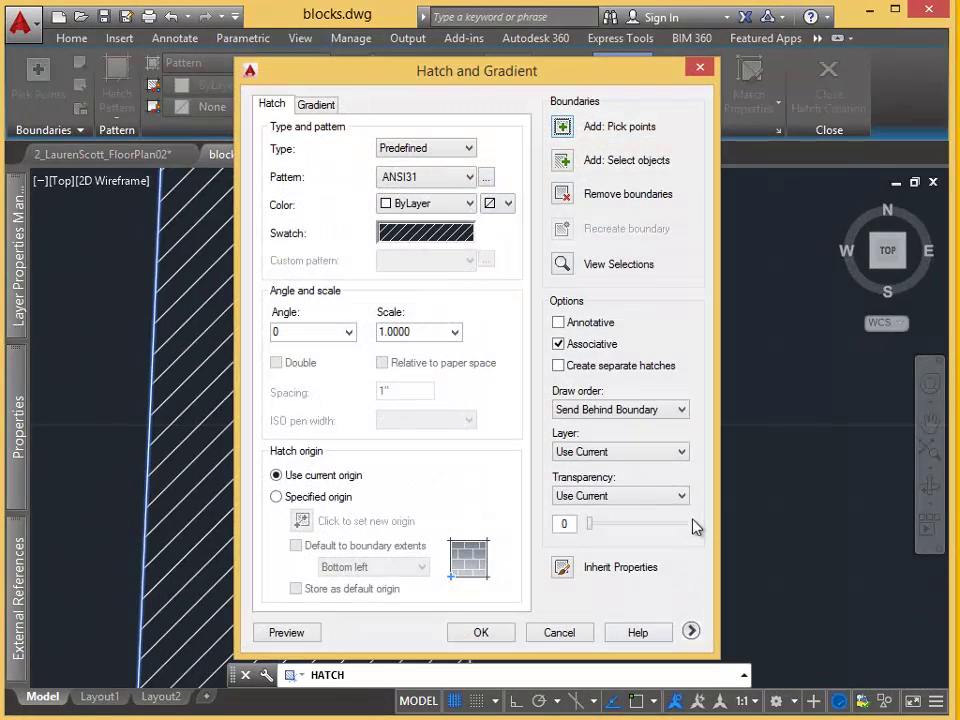
{"action": "left_click", "coordinate": [457, 240]}
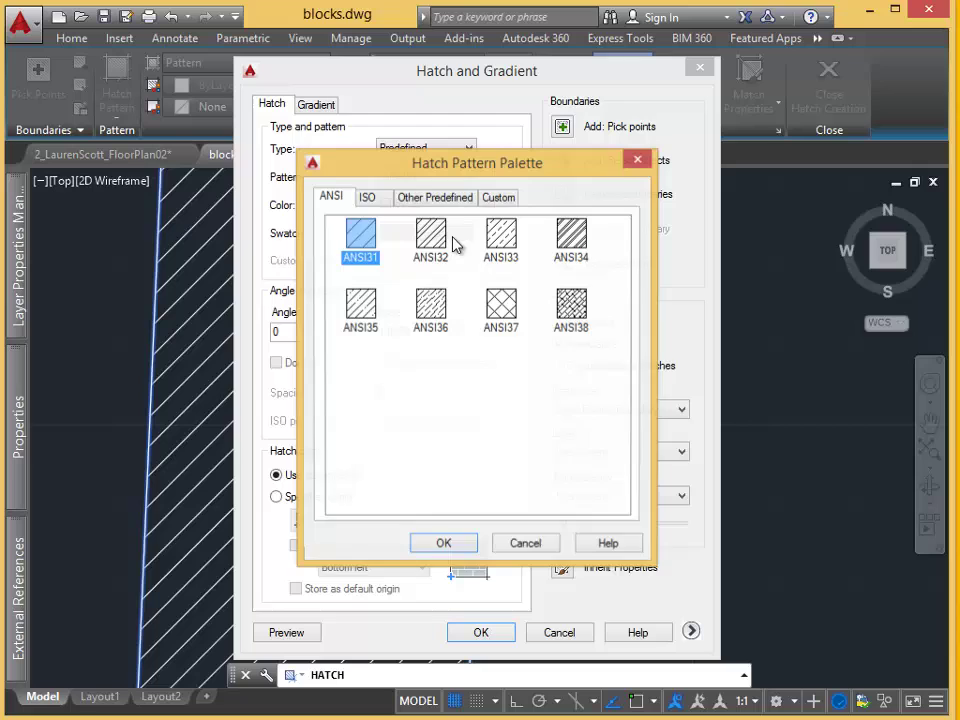
{"action": "left_click", "coordinate": [445, 308]}
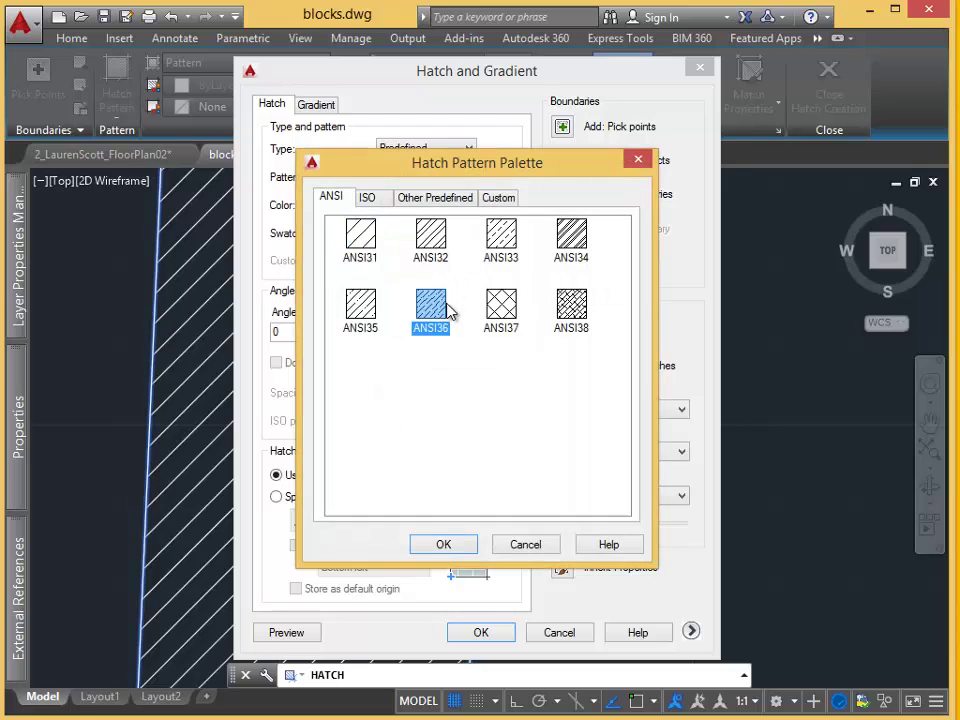
{"action": "left_click", "coordinate": [445, 544]}
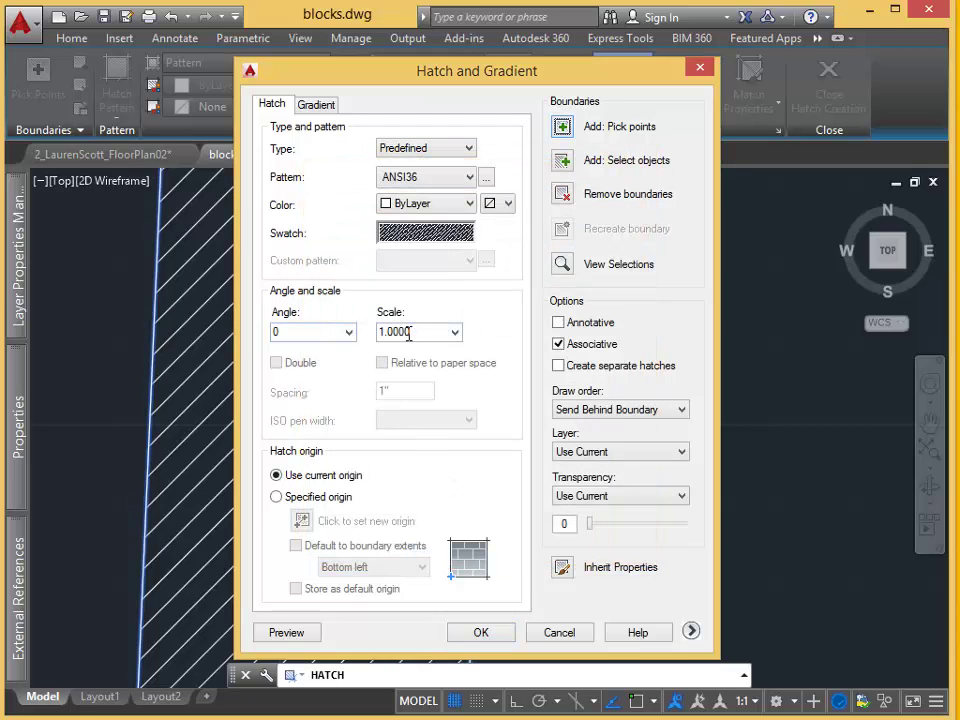
{"action": "left_click", "coordinate": [455, 332]}
{"action": "left_click", "coordinate": [435, 427]}
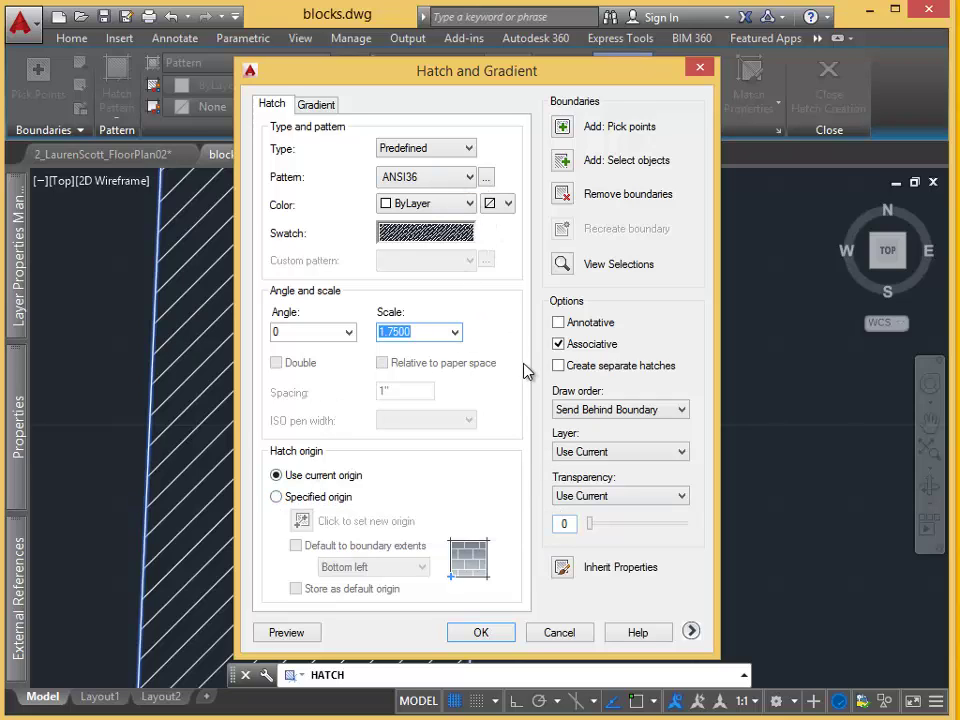
{"action": "left_click", "coordinate": [318, 106]}
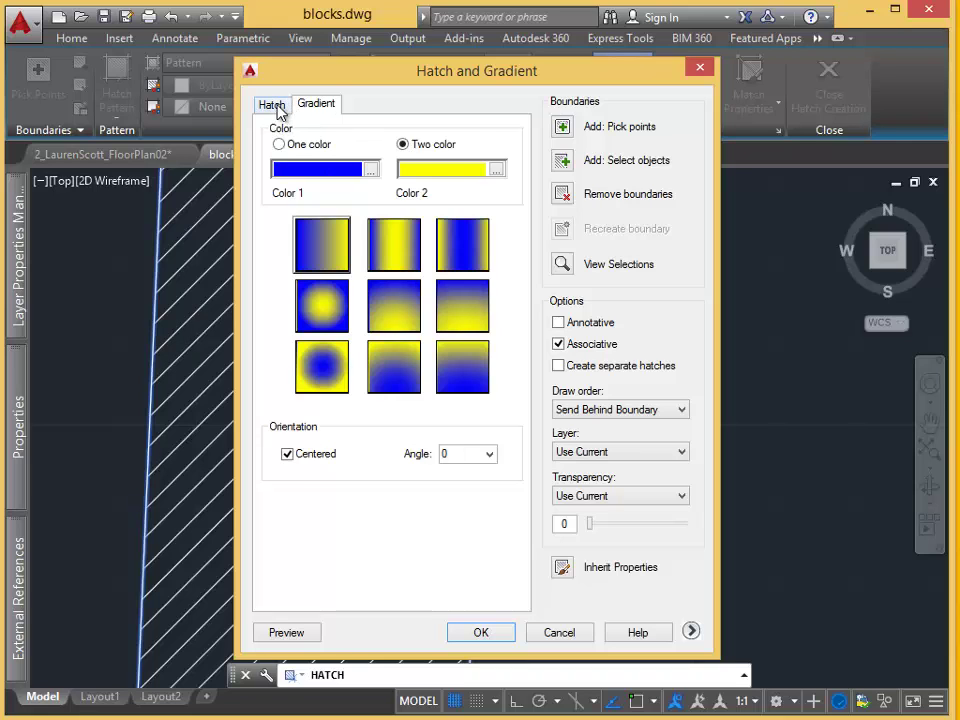
{"action": "left_click", "coordinate": [273, 106]}
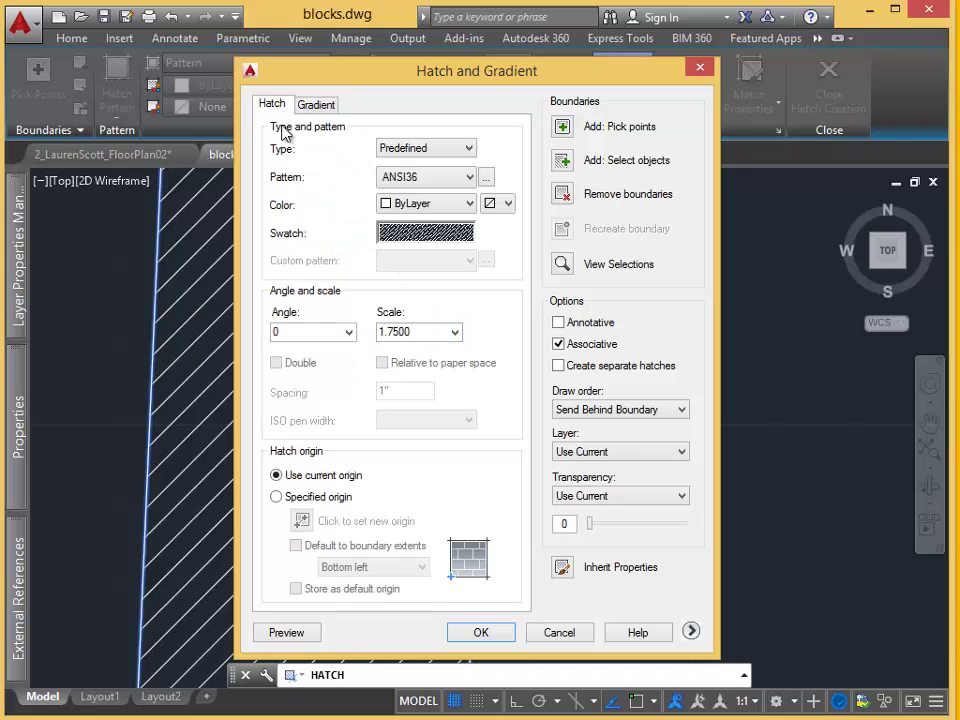
{"action": "left_click", "coordinate": [481, 633]}
Window-select the swing arc and hatched leaf and copy them to the clipboard.
{"action": "left_click", "coordinate": [680, 518]}
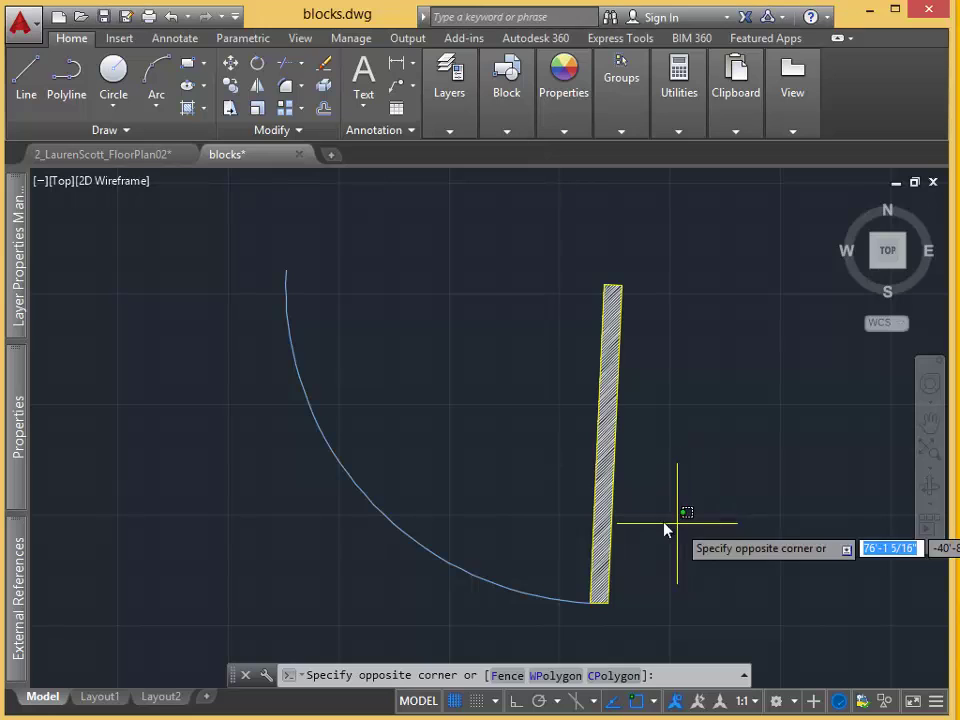
{"action": "left_click", "coordinate": [251, 428]}
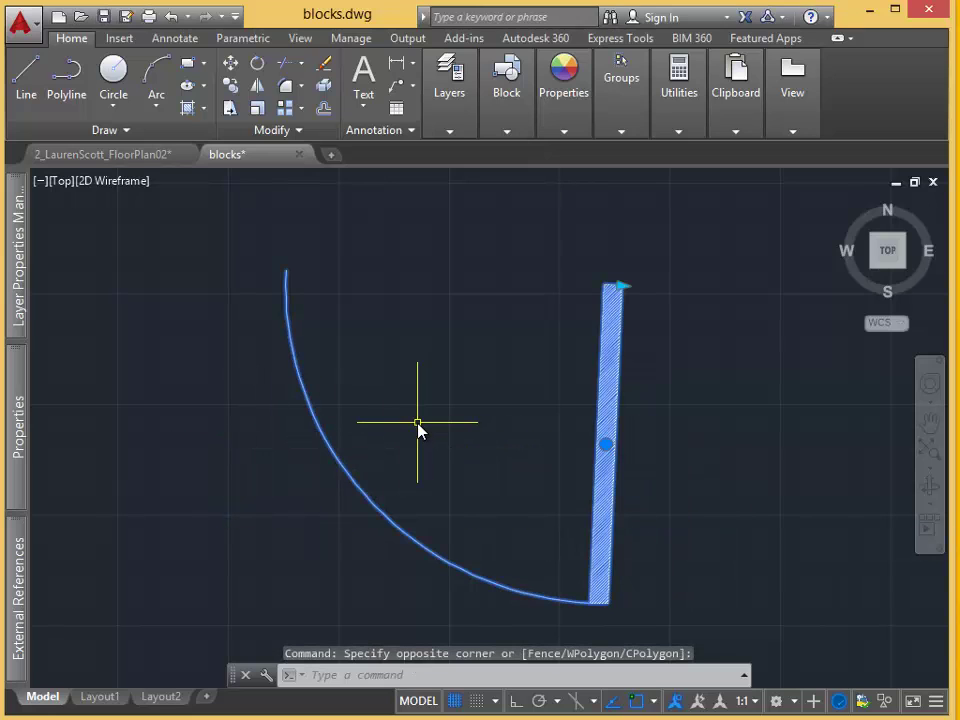
{"action": "key", "text": "ctrl+c"}
Switch to the FloorPlan02 drawing.
{"action": "left_click", "coordinate": [110, 155]}
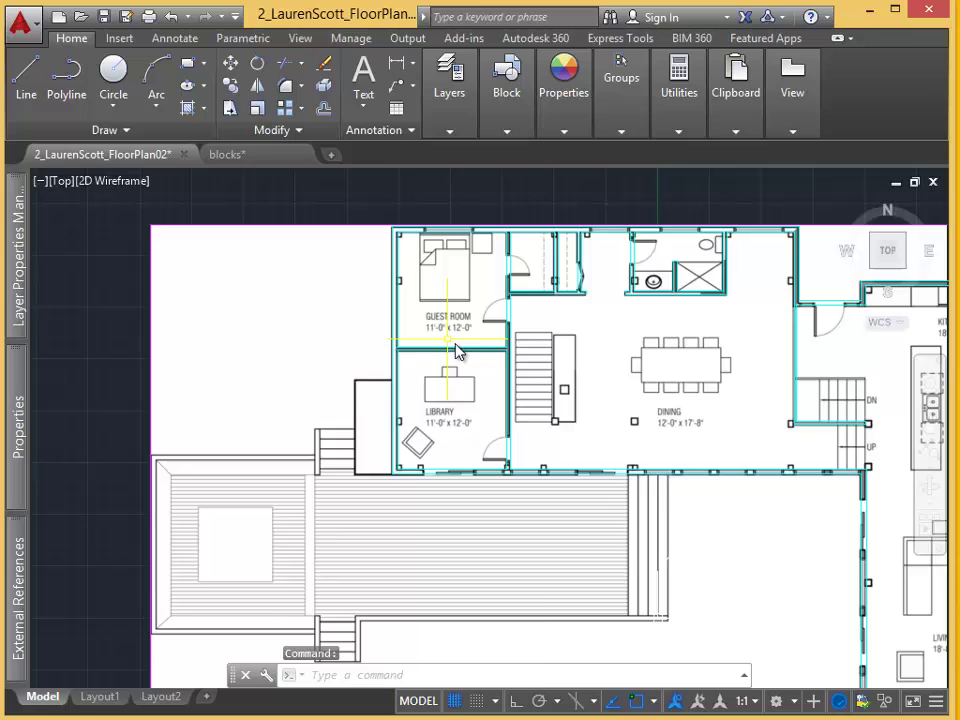
{"action": "scroll", "coordinate": [455, 350], "scroll_direction": "up", "scroll_amount": 10}
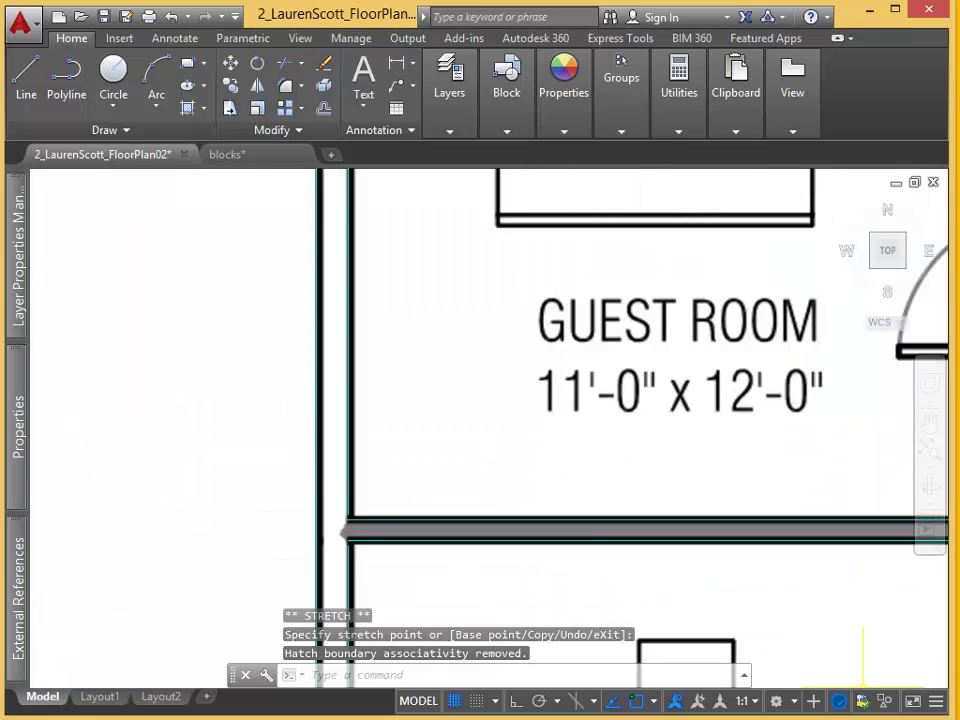
{"action": "scroll", "coordinate": [392, 223], "scroll_direction": "down", "scroll_amount": 8}
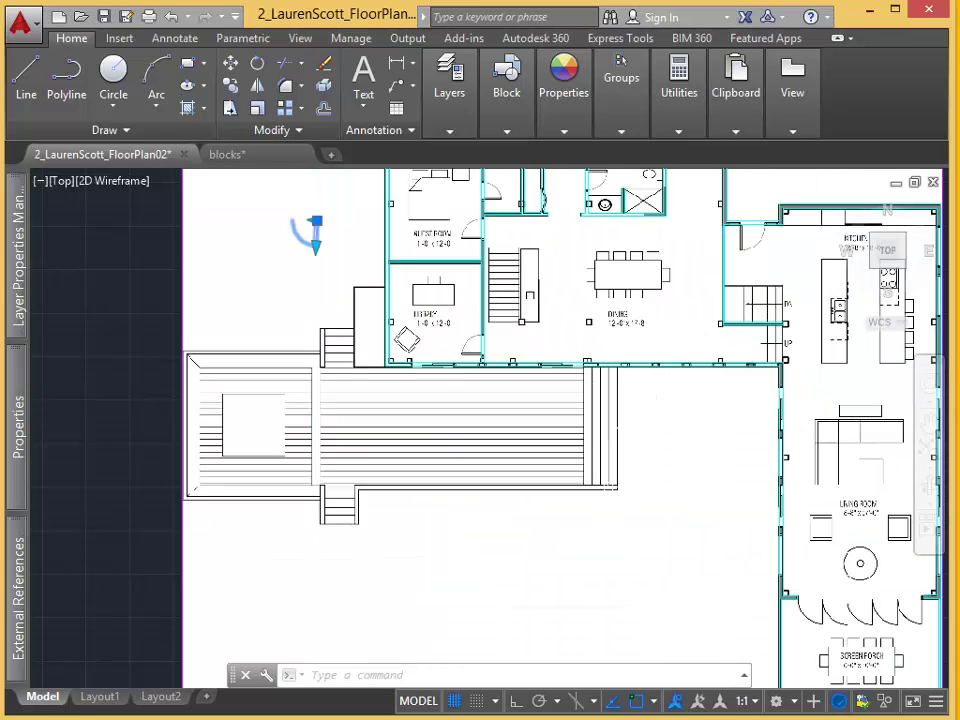